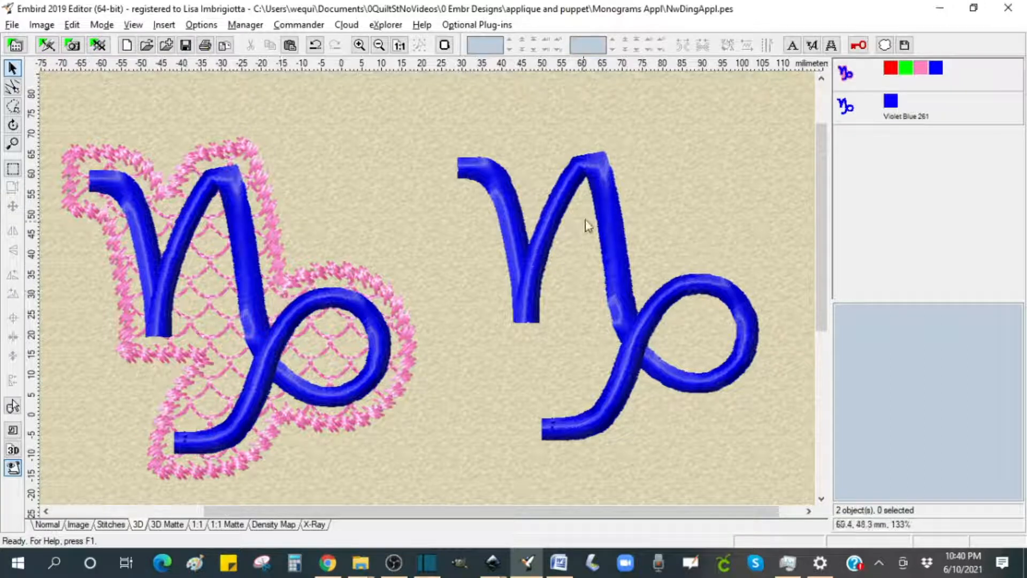
# Step: Show the designs as stitches and examine the loop of the left appliqué symbol up close
pyautogui.click(623, 294)
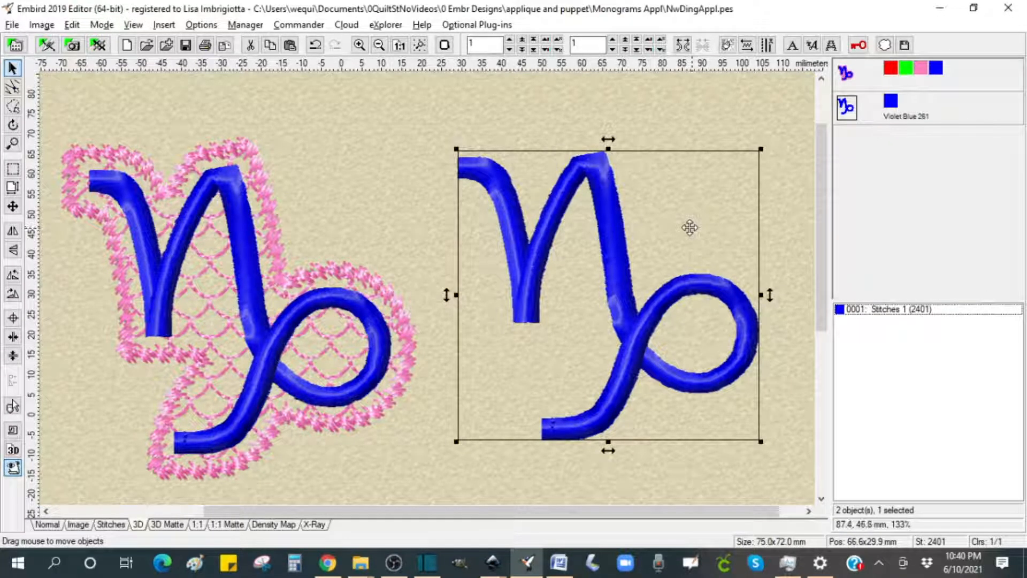
pyautogui.click(111, 526)
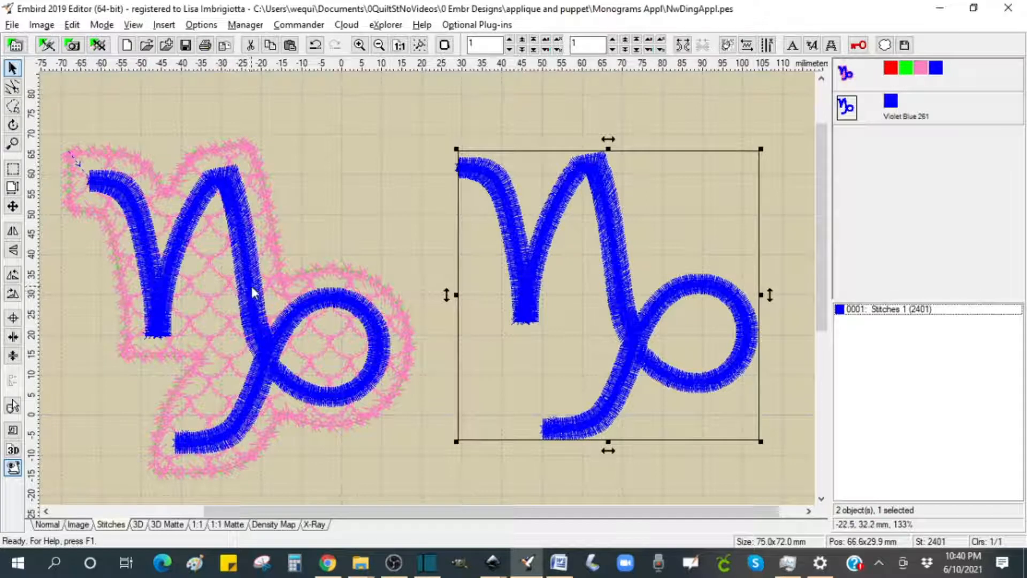
pyautogui.click(12, 143)
pyautogui.click(394, 329)
pyautogui.click(394, 329)
pyautogui.click(394, 328)
pyautogui.click(394, 329)
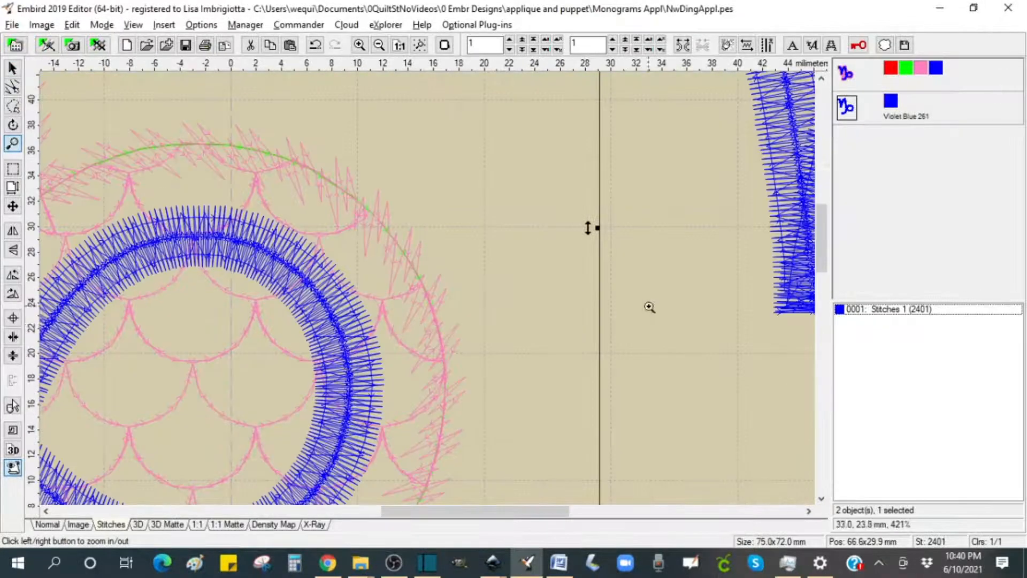
# Step: Isolate the stitch points along the outer half of the appliqué symbol's loop and examine the satin column and pink border stitches
pyautogui.click(19, 88)
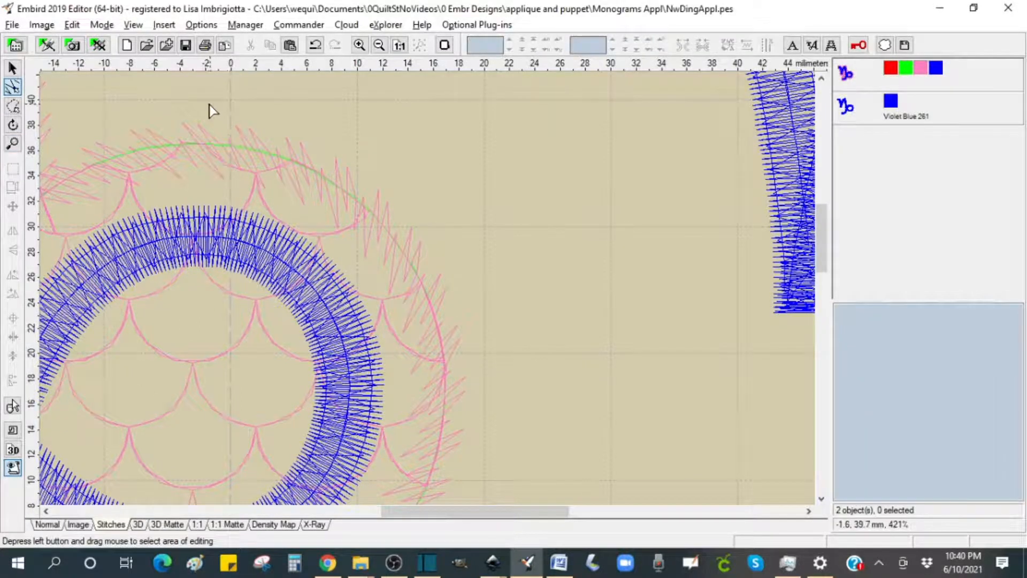
pyautogui.moveTo(189, 93); pyautogui.dragTo(612, 514)
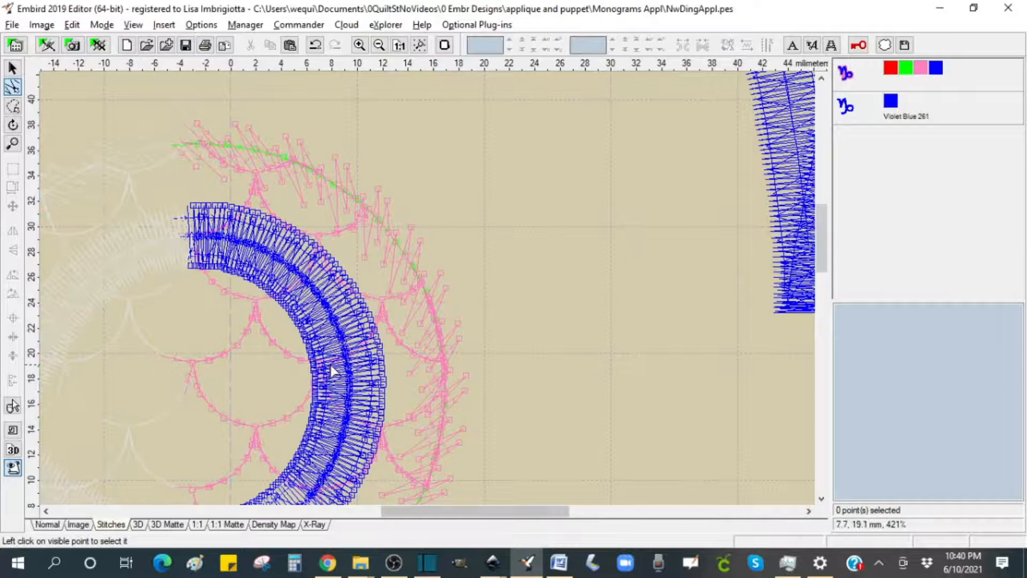
pyautogui.press('z')
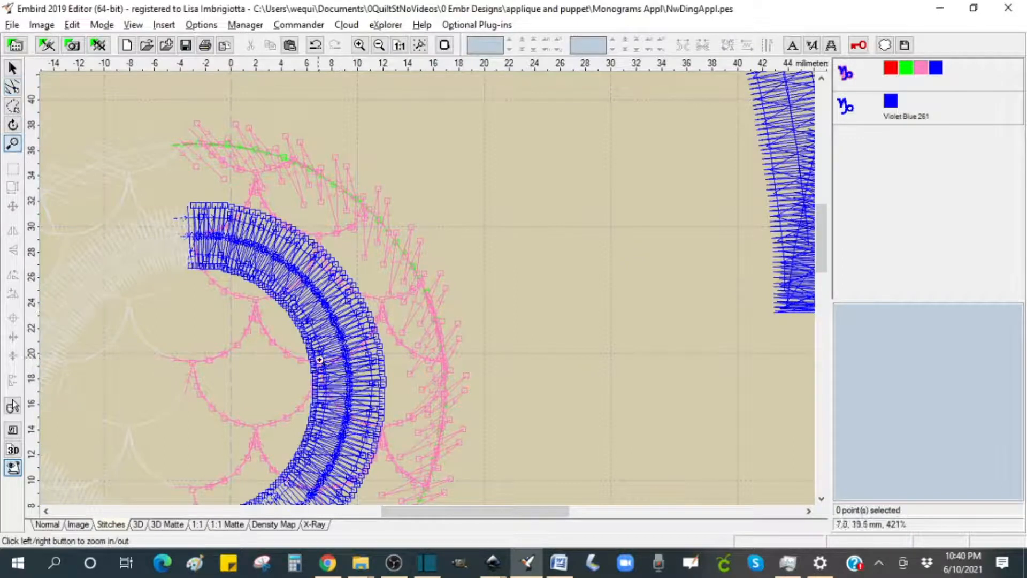
pyautogui.click(377, 356)
pyautogui.click(377, 356)
pyautogui.click(378, 356)
pyautogui.click(378, 356)
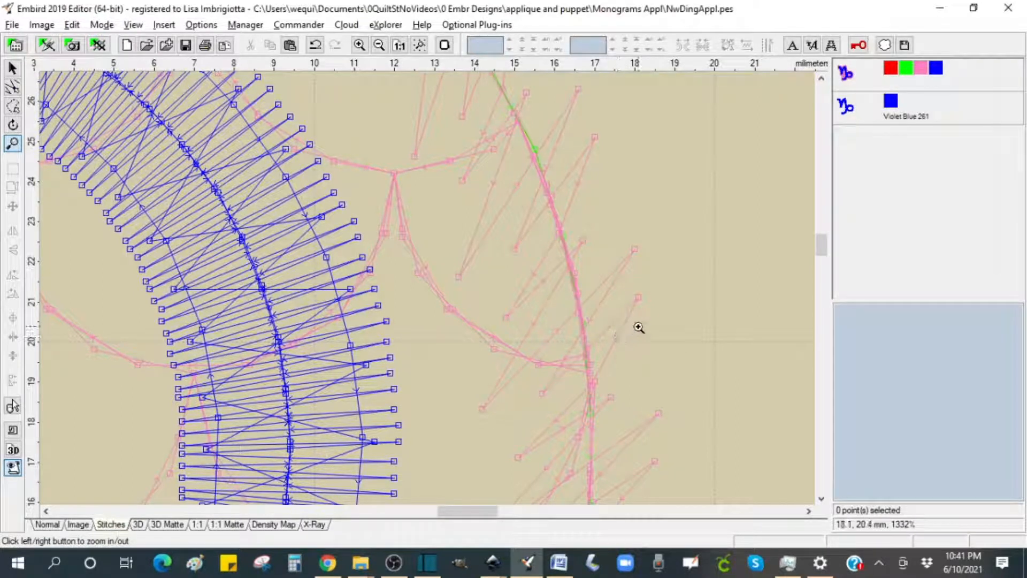
pyautogui.click(639, 296)
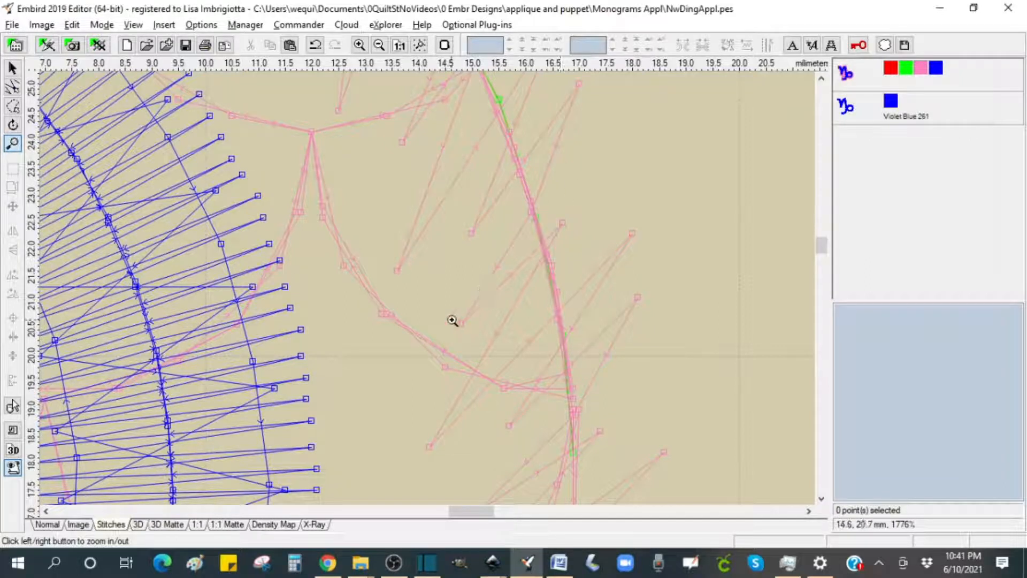
pyautogui.moveTo(471, 511); pyautogui.dragTo(451, 510)
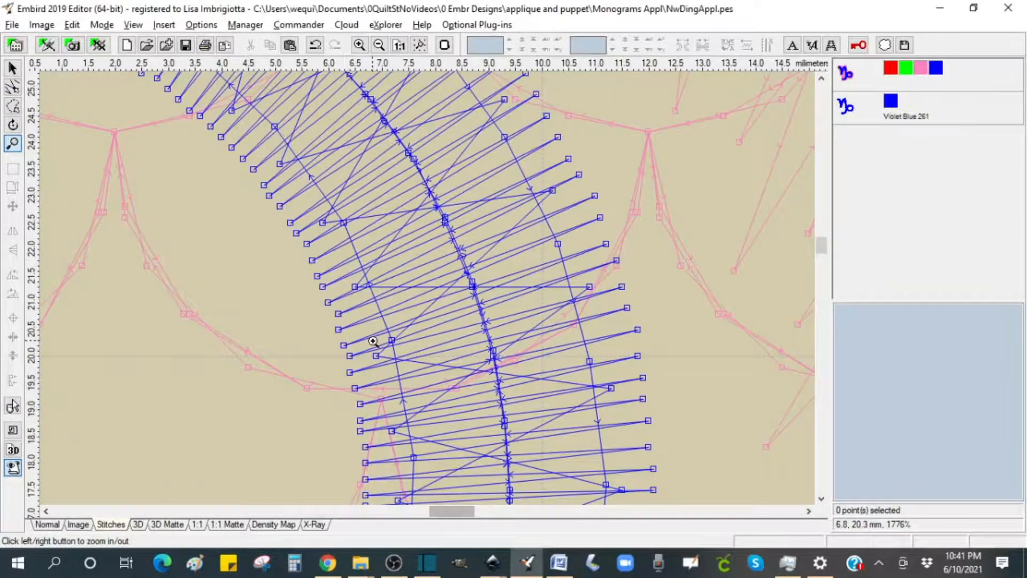
pyautogui.click(379, 46)
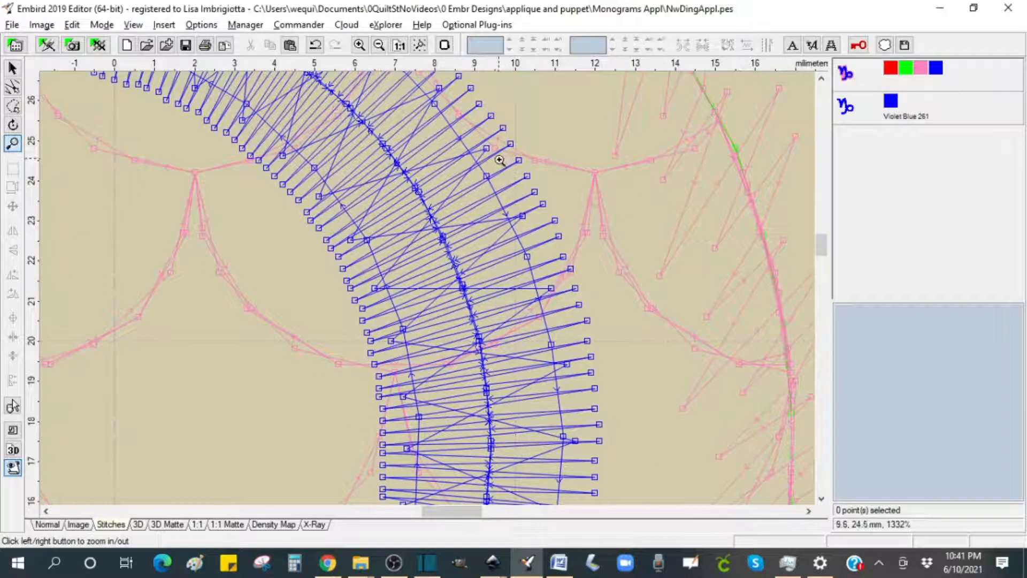
pyautogui.click(359, 46)
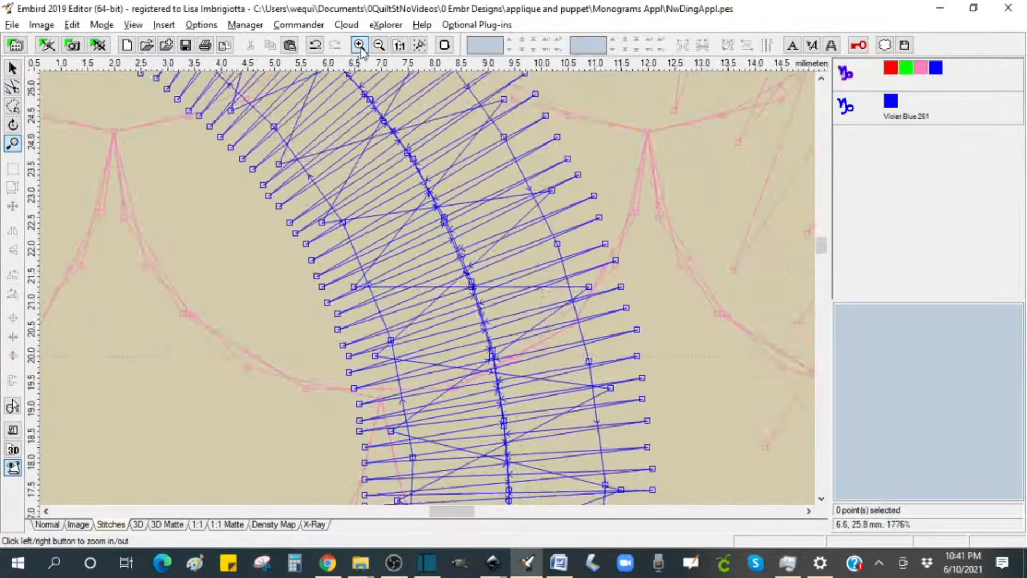
pyautogui.click(359, 46)
pyautogui.click(359, 46)
pyautogui.click(359, 46)
pyautogui.click(399, 46)
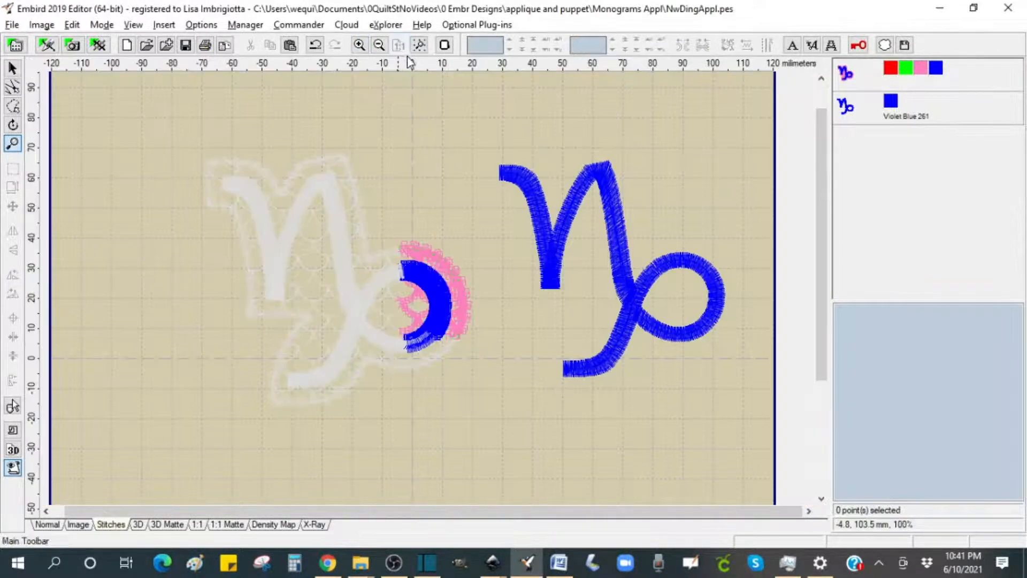
# Step: In 3D view, insert a Contour effect around the plain symbol's stitches, using a 2.3 mm stitch length
pyautogui.click(12, 68)
pyautogui.click(555, 222)
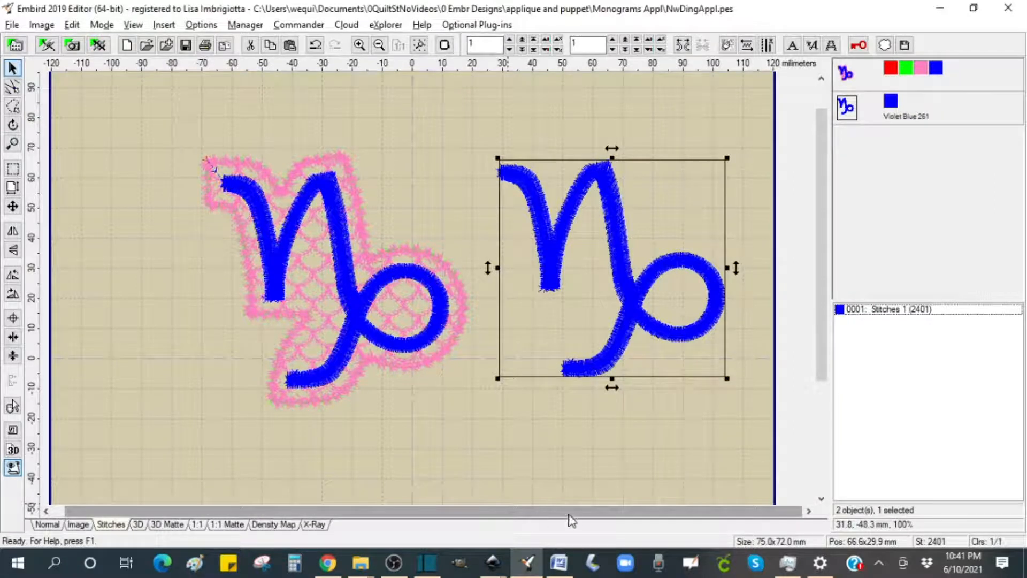
pyautogui.click(135, 525)
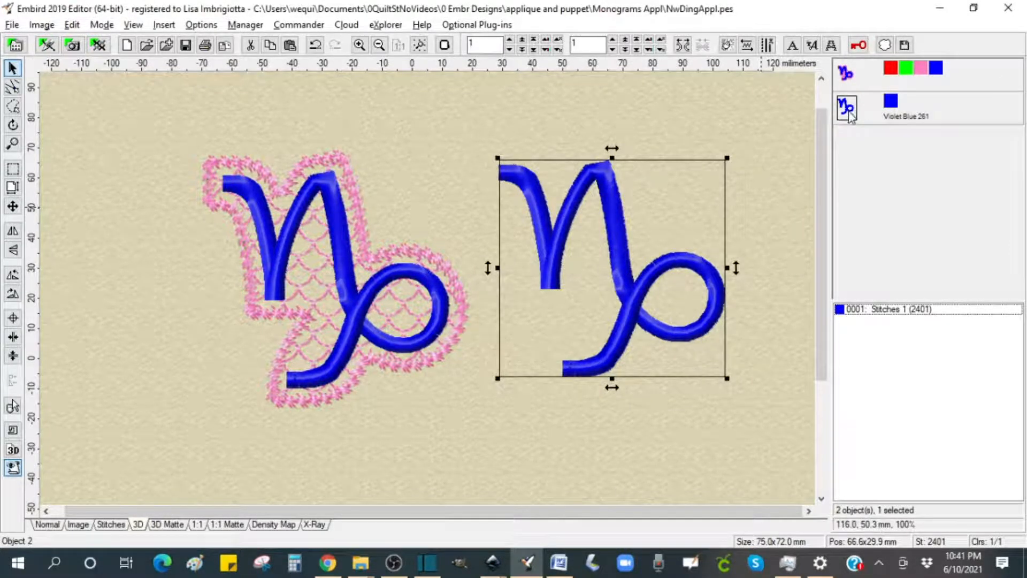
pyautogui.click(885, 316)
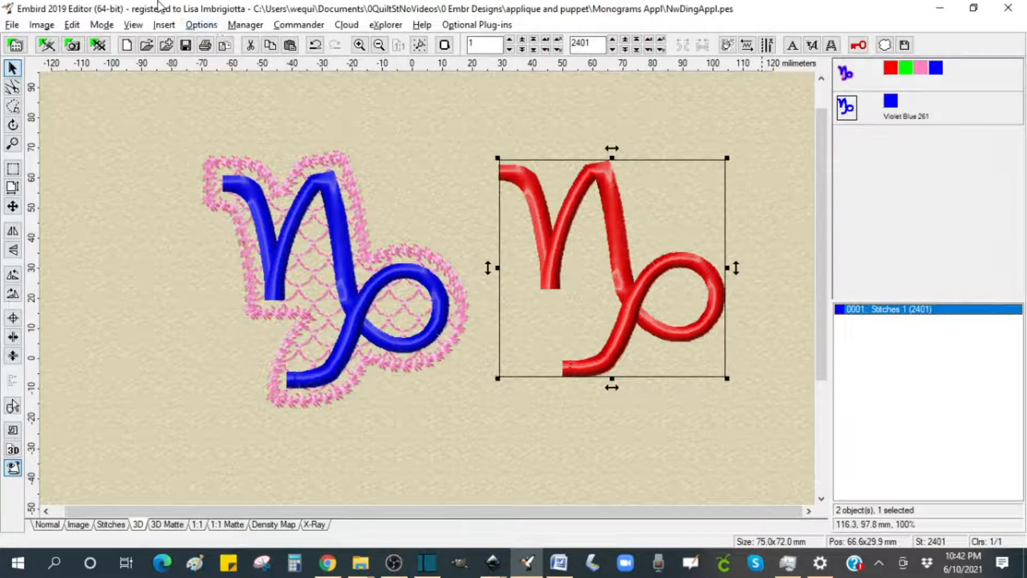
pyautogui.click(162, 25)
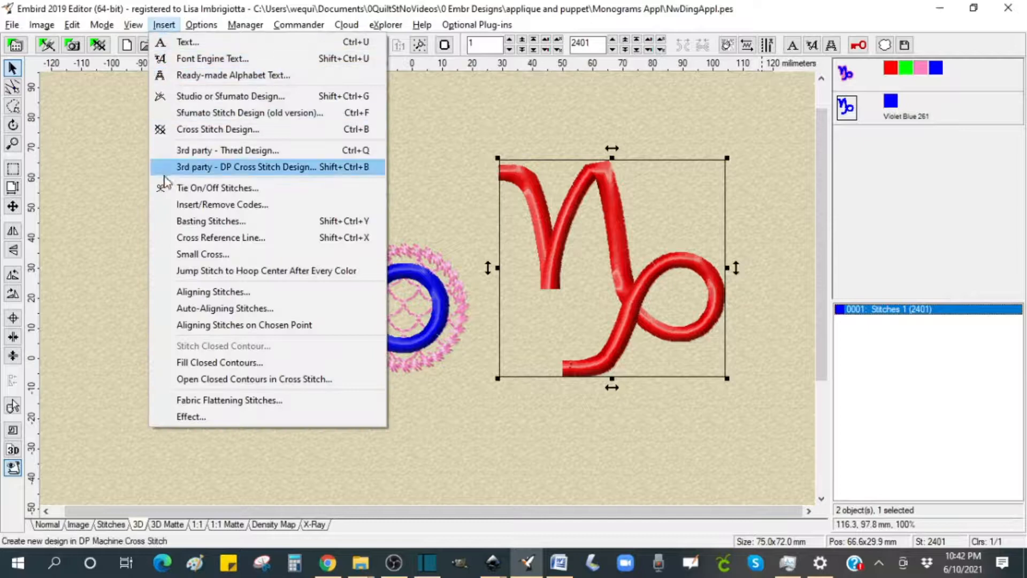
pyautogui.click(209, 418)
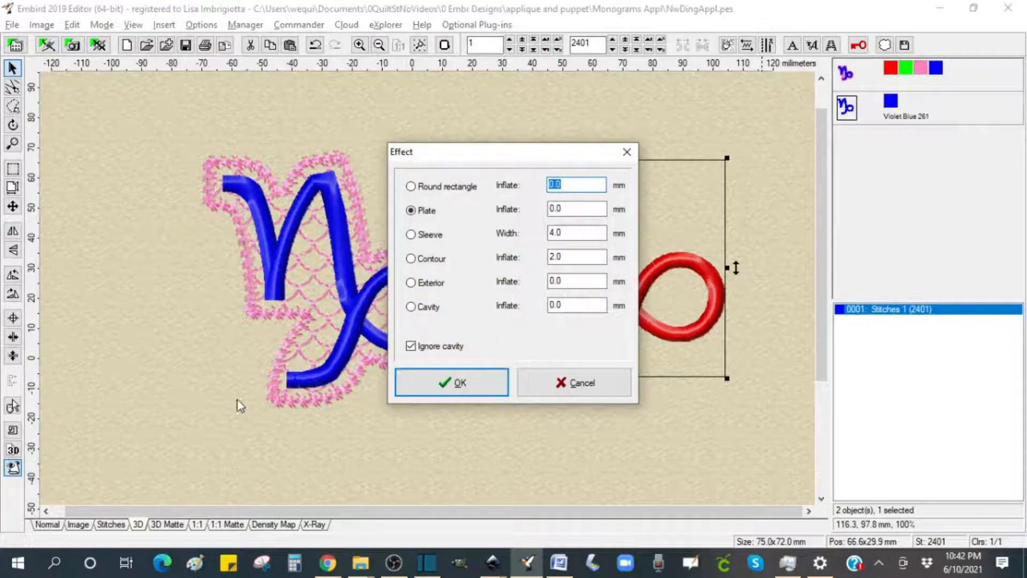
pyautogui.click(411, 260)
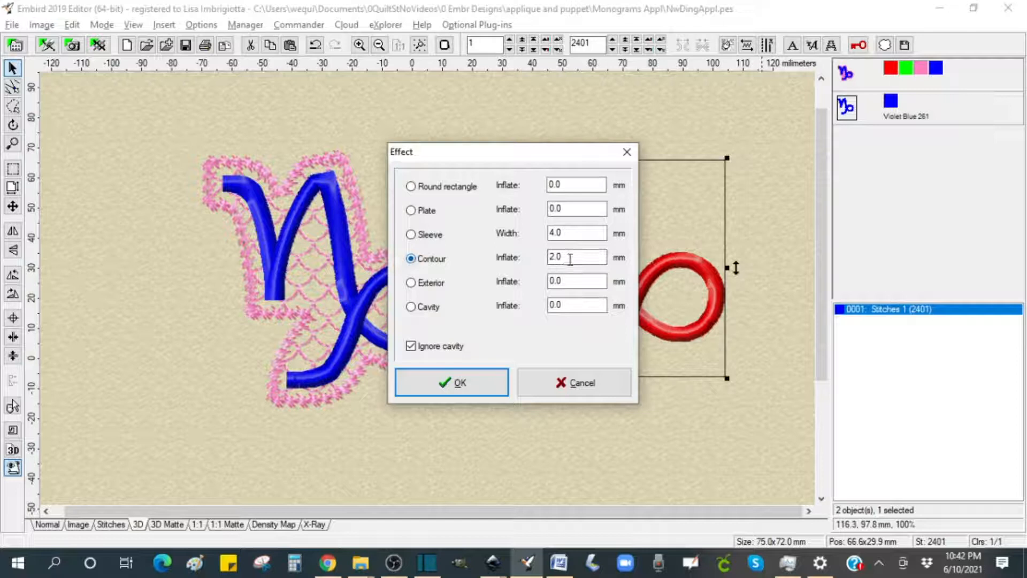
pyautogui.moveTo(570, 260); pyautogui.dragTo(540, 262)
pyautogui.click(452, 382)
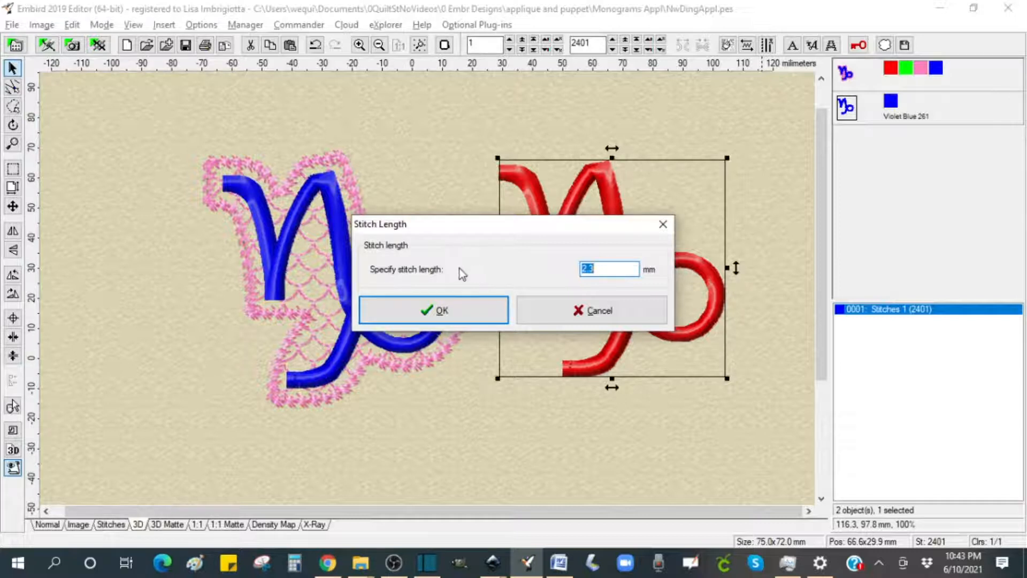
pyautogui.click(442, 313)
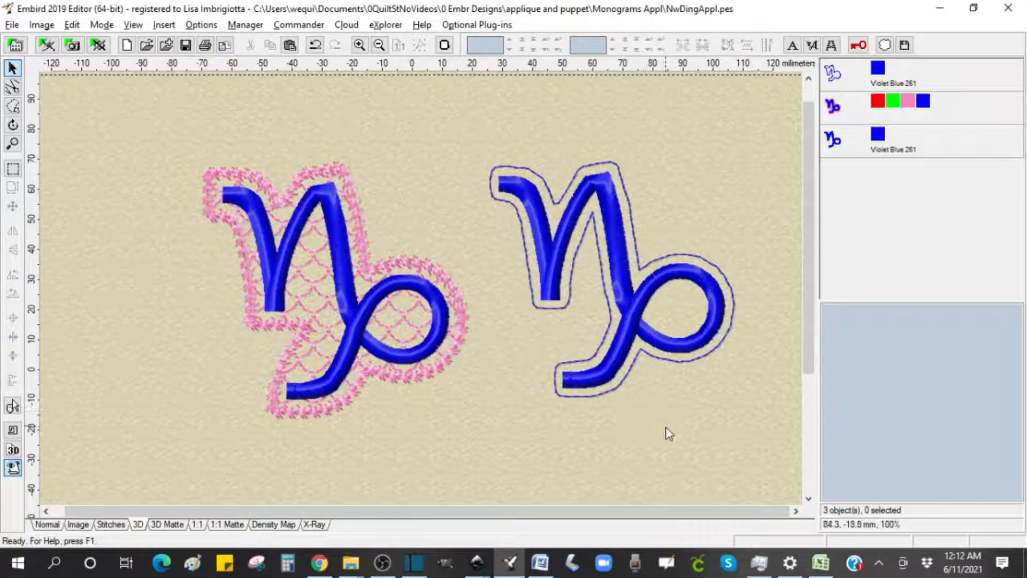
# Step: Show the new contour as stitches and open its stitch points for editing around the plain symbol's upper-left tip
pyautogui.click(836, 78)
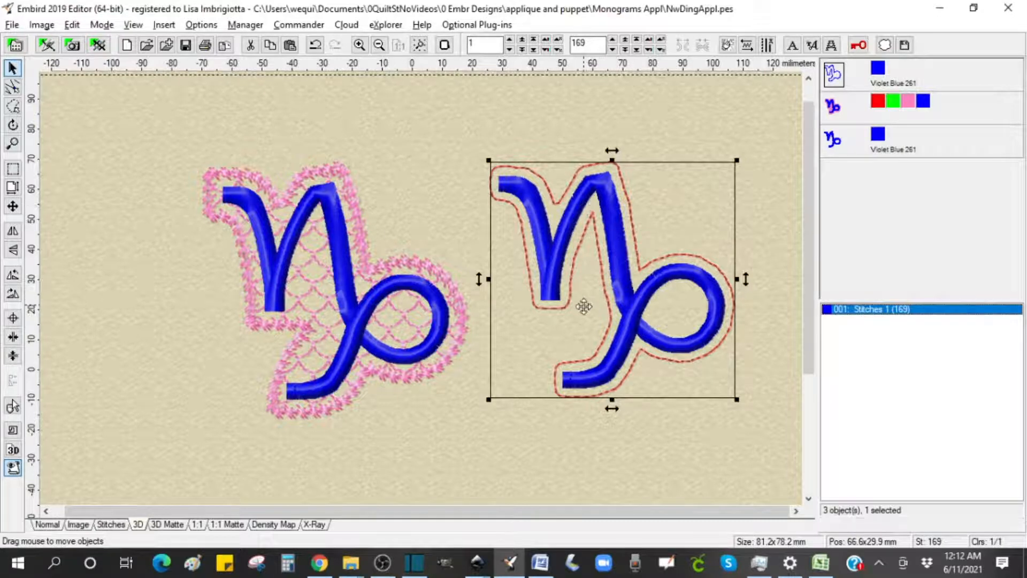
pyautogui.click(14, 144)
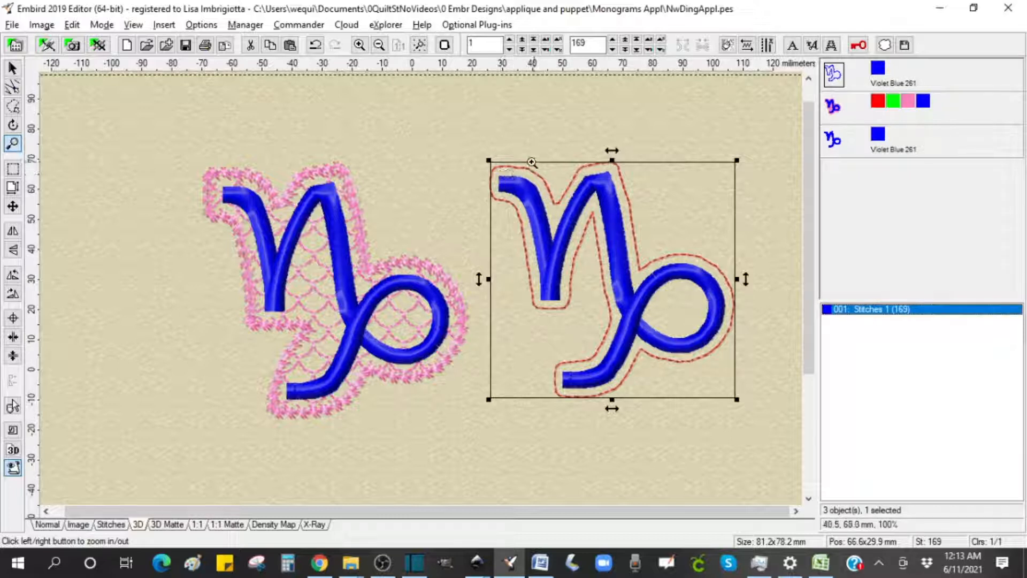
pyautogui.click(556, 181)
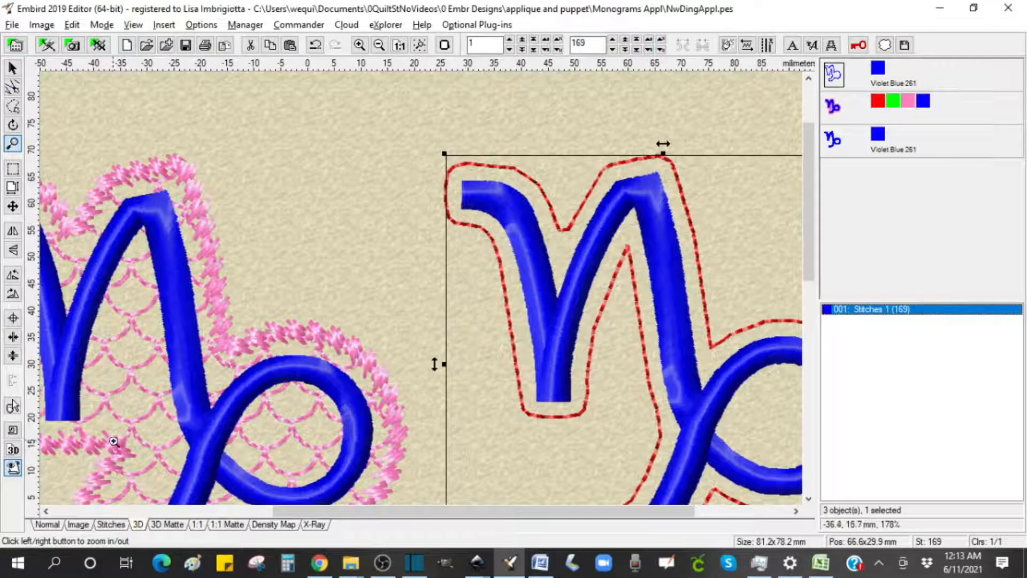
pyautogui.click(110, 524)
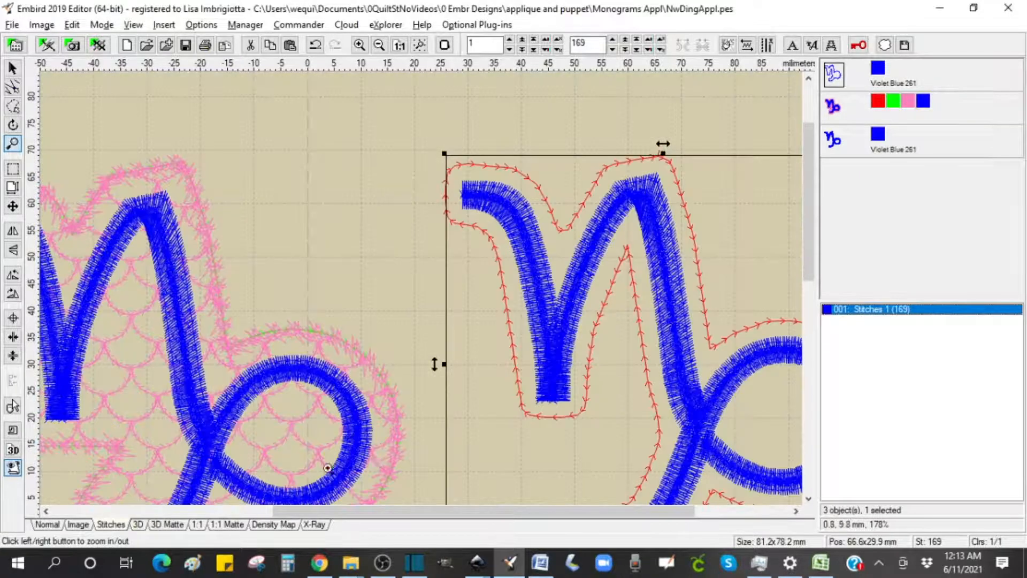
pyautogui.click(513, 195)
pyautogui.click(514, 194)
pyautogui.click(514, 195)
pyautogui.click(514, 195)
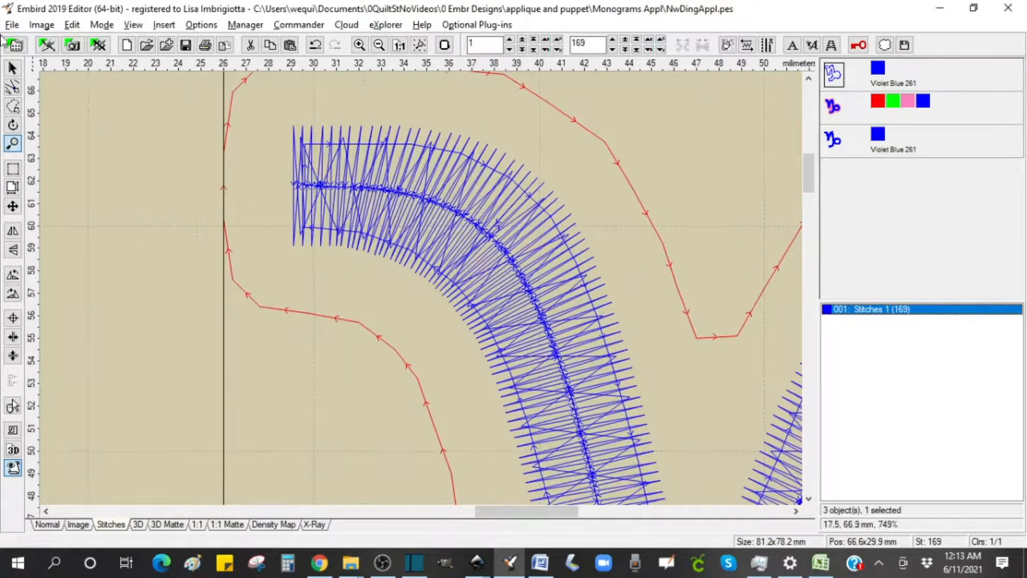
pyautogui.click(19, 85)
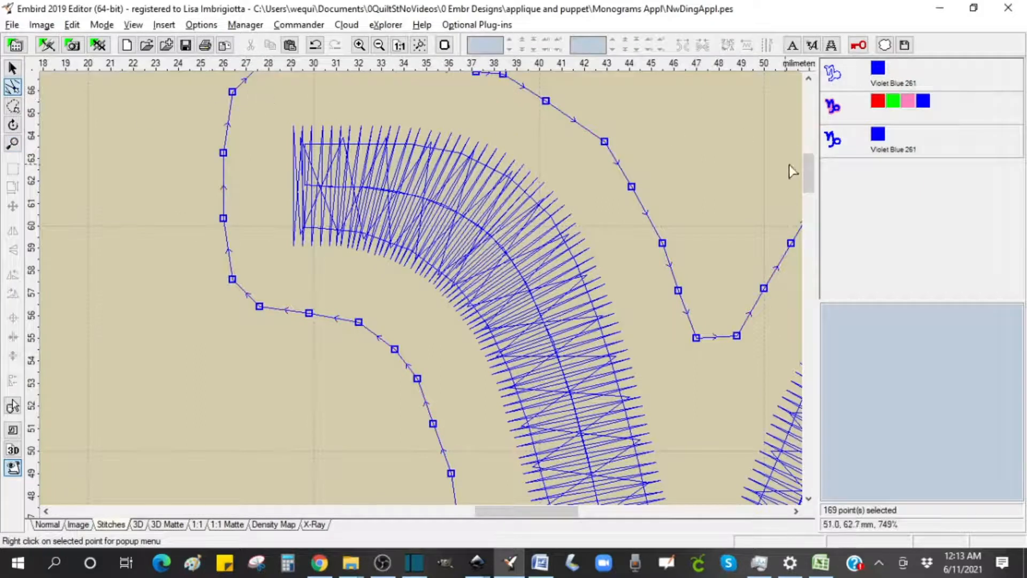
pyautogui.scroll(3, 789, 167)
pyautogui.click(199, 107)
pyautogui.moveTo(201, 106); pyautogui.dragTo(666, 487)
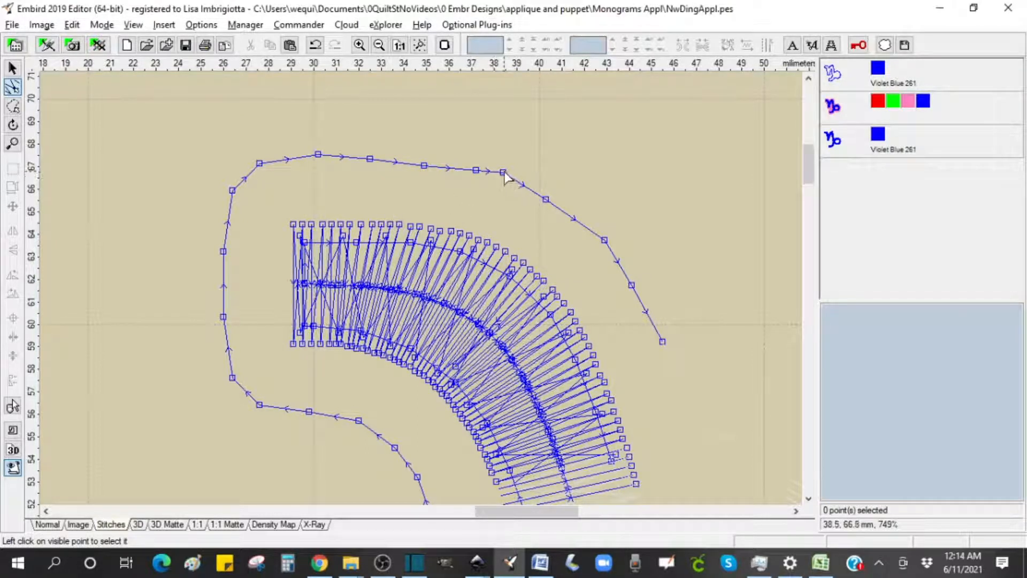
# Step: Smooth the contour around the upper-left tip by moving two points on the upper bend and one at the corner
pyautogui.moveTo(504, 173); pyautogui.dragTo(471, 173)
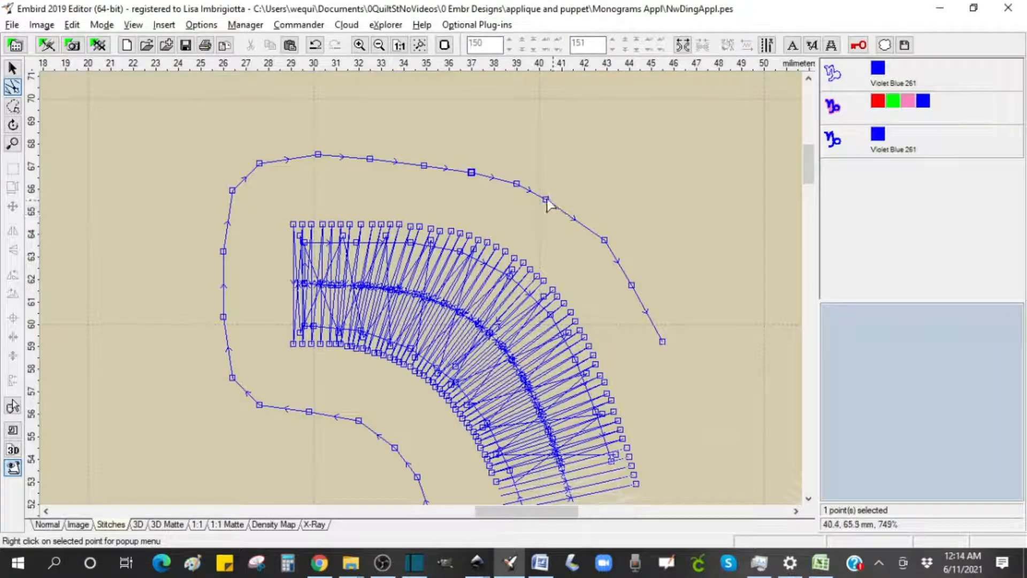
pyautogui.moveTo(546, 200); pyautogui.dragTo(562, 204)
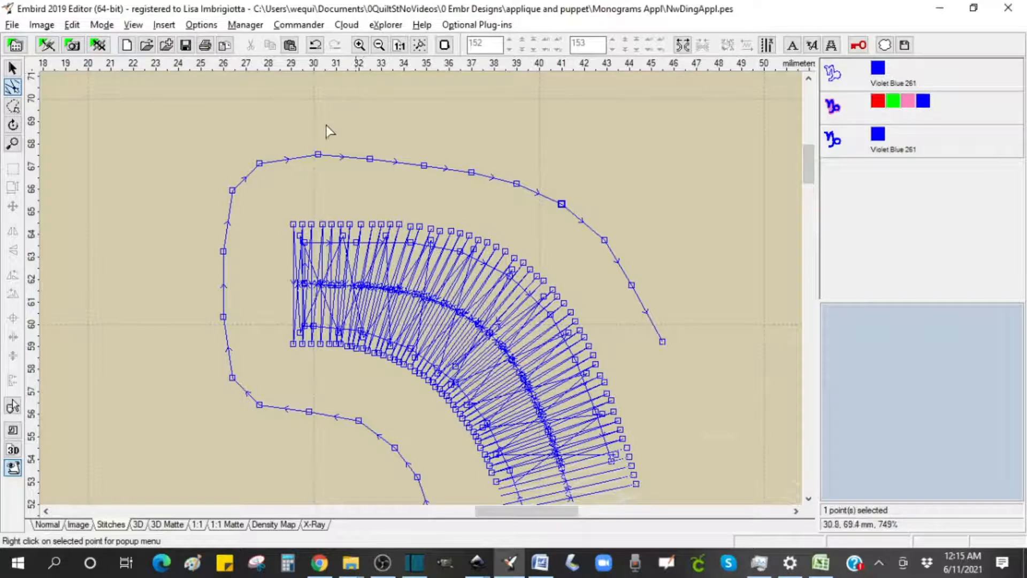
pyautogui.click(261, 165)
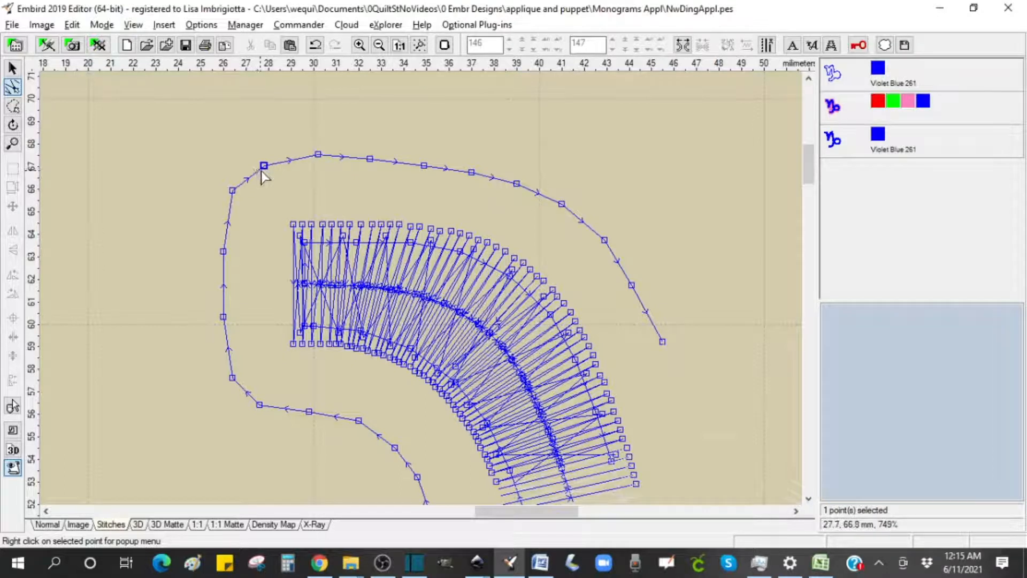
# Step: Examine the edited contour section in relation to the rest of the symbol and the appliqué design
pyautogui.click(378, 45)
pyautogui.click(379, 46)
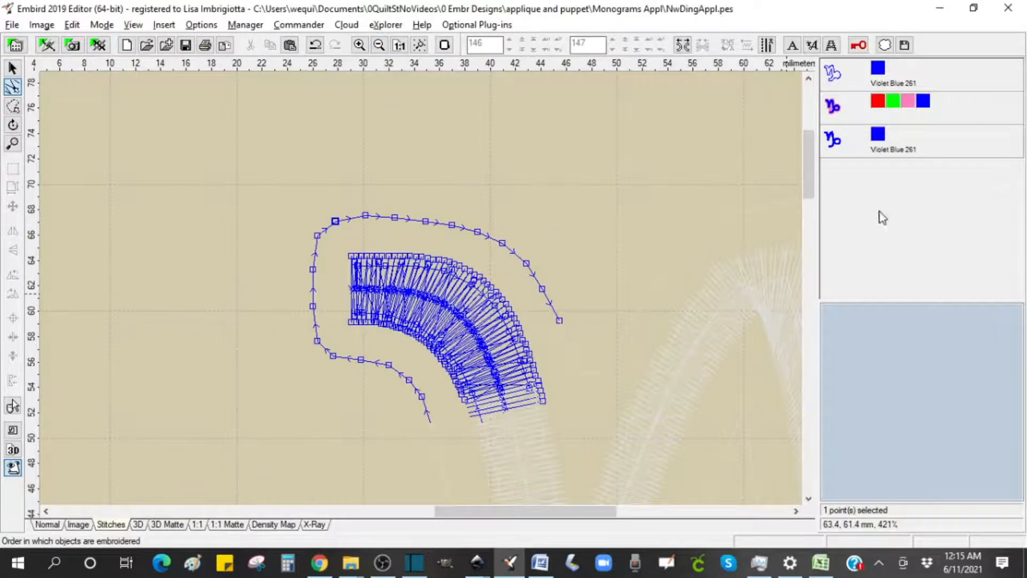
pyautogui.moveTo(805, 178); pyautogui.dragTo(802, 203)
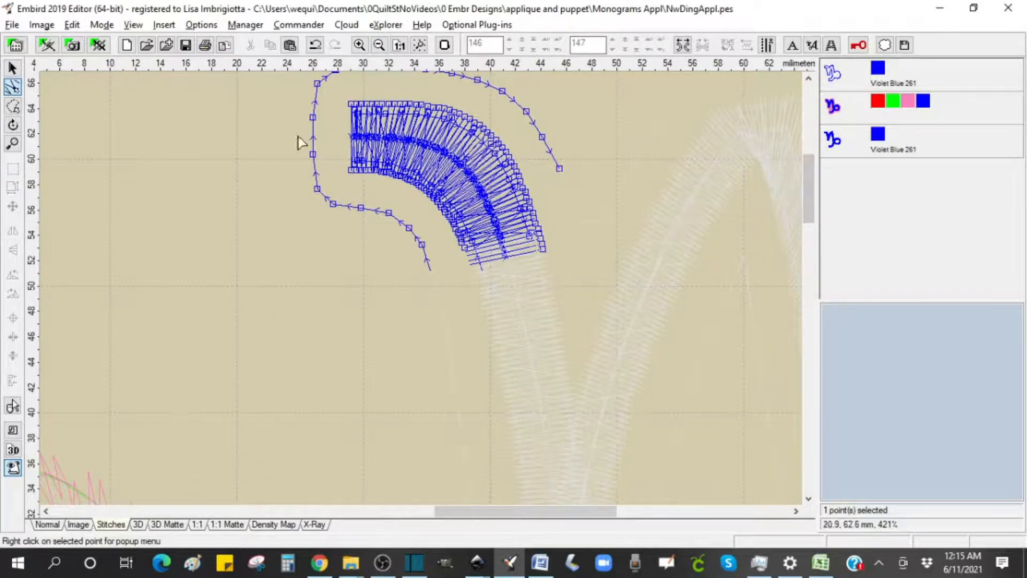
pyautogui.click(378, 45)
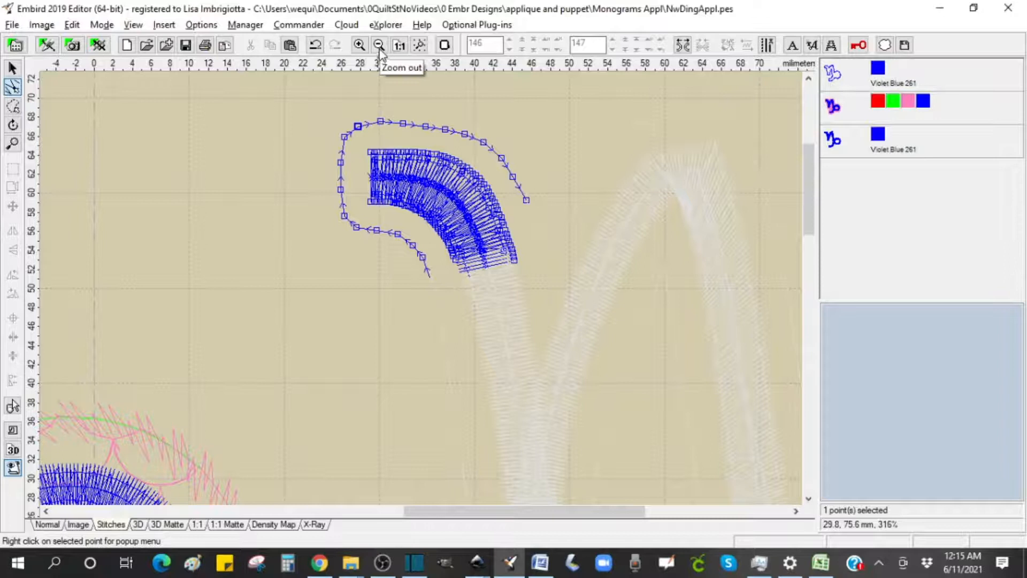
pyautogui.click(379, 45)
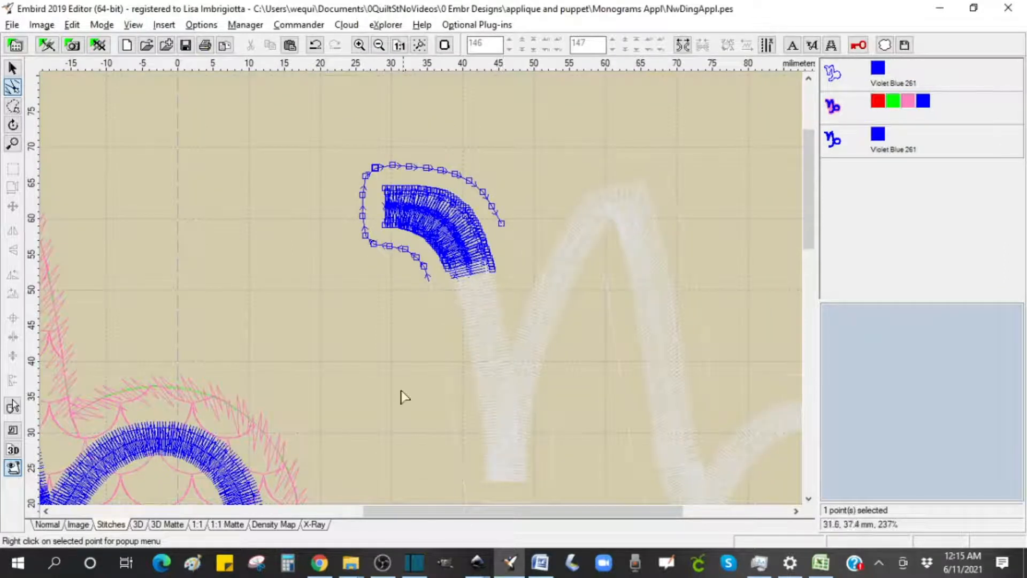
pyautogui.click(379, 45)
pyautogui.click(378, 45)
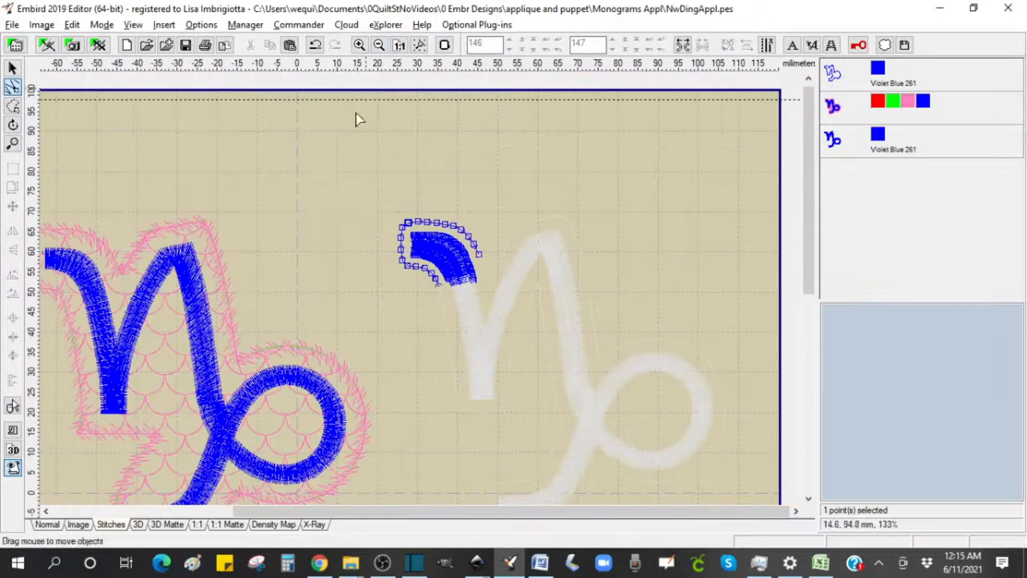
# Step: Select the whole contour and examine it around the entire symbol in 3D view
pyautogui.click(13, 69)
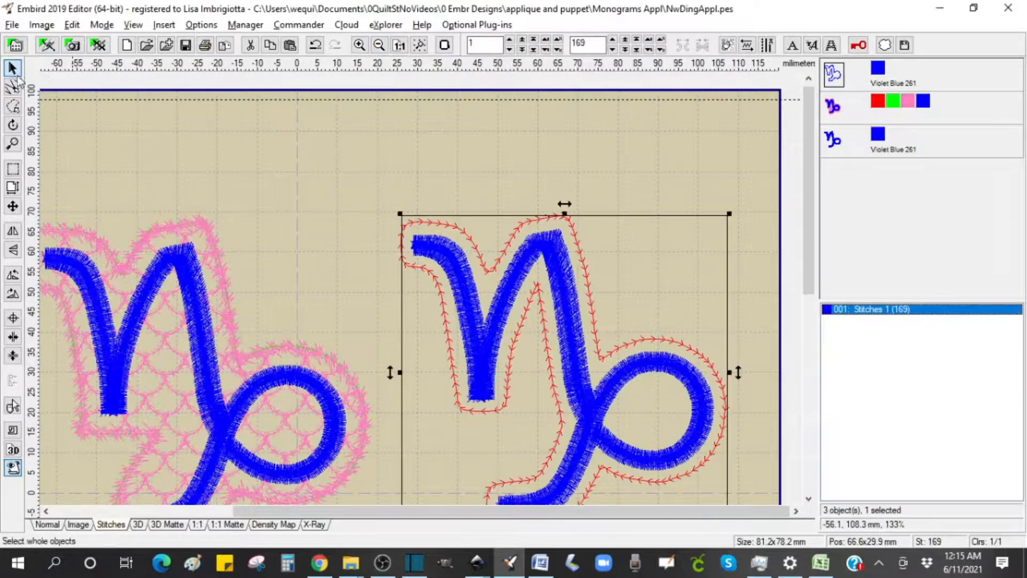
pyautogui.click(138, 524)
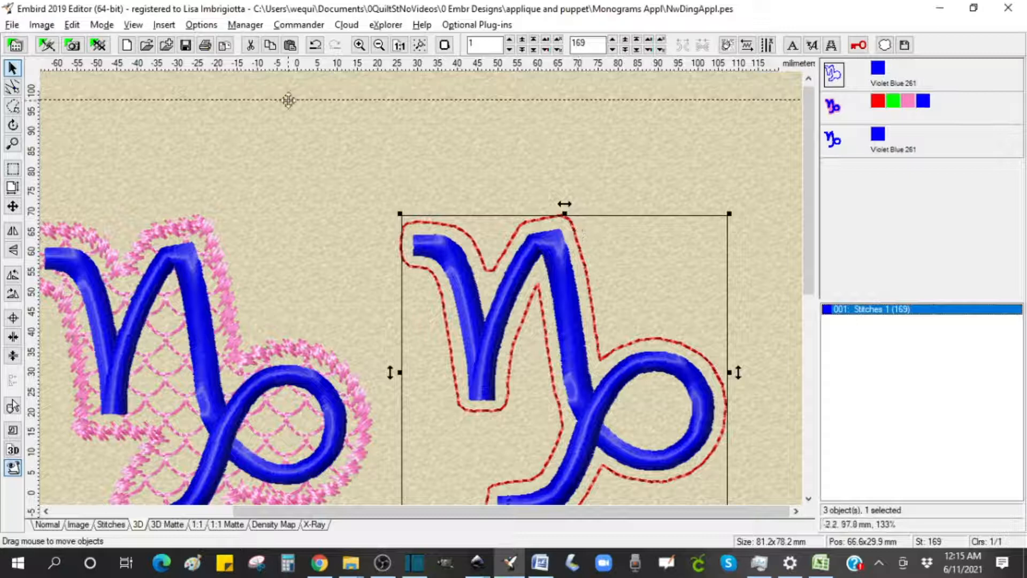
pyautogui.moveTo(810, 274); pyautogui.dragTo(810, 322)
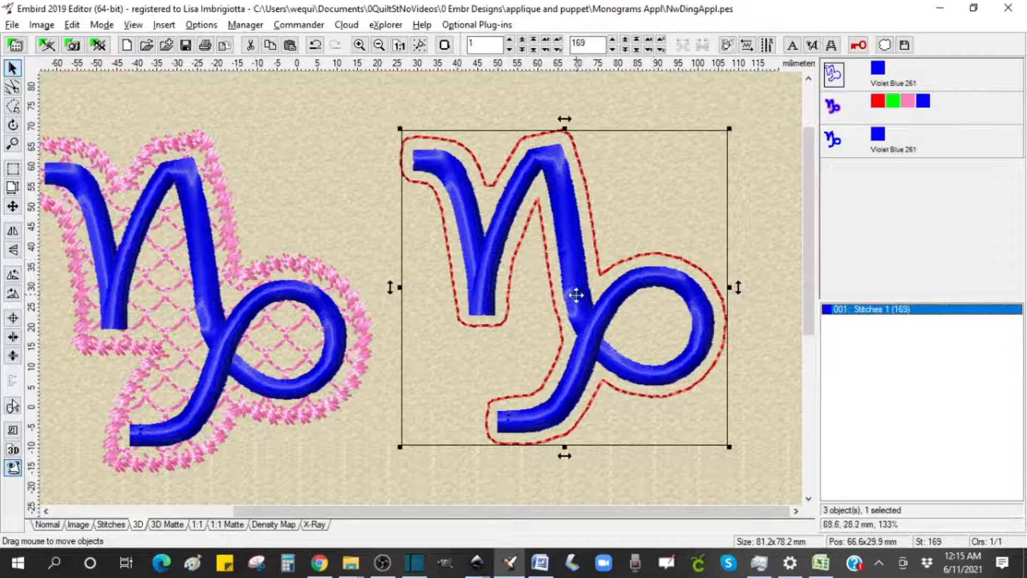
pyautogui.moveTo(813, 323); pyautogui.dragTo(814, 294)
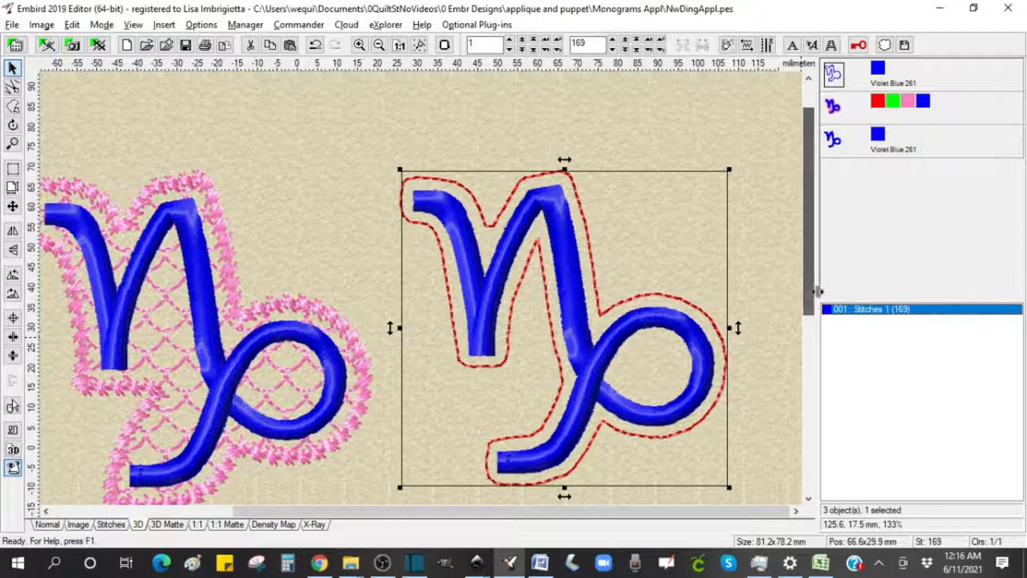
# Step: In Stitches view, open the contour's stitch points for editing and isolate those around the symbol's middle peak
pyautogui.click(12, 88)
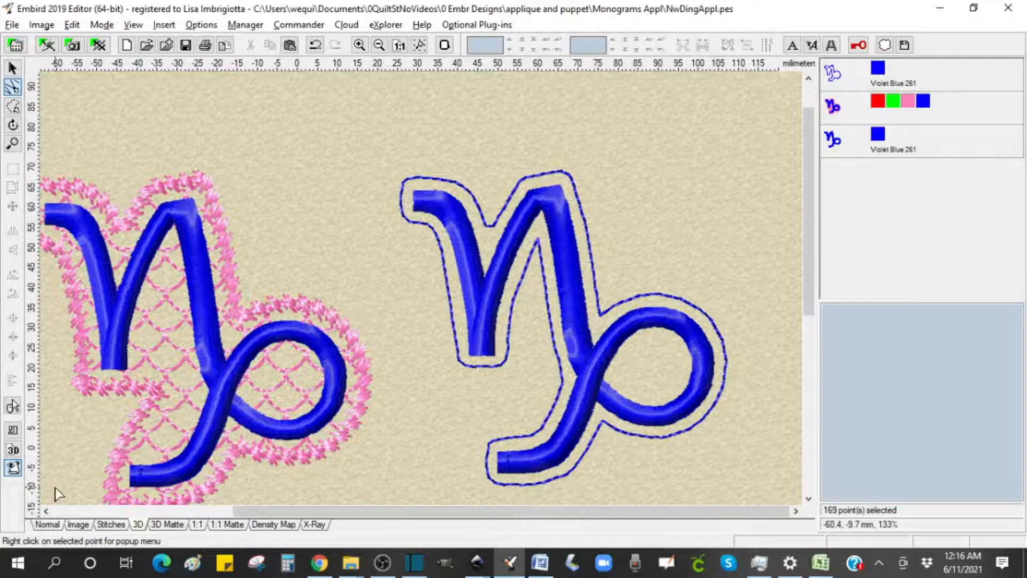
pyautogui.click(109, 524)
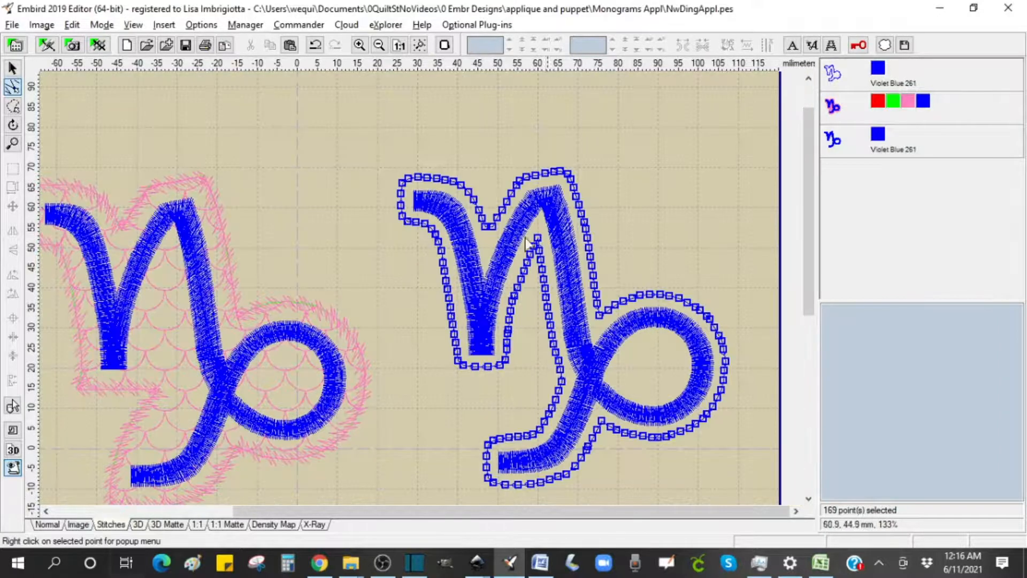
pyautogui.click(522, 124)
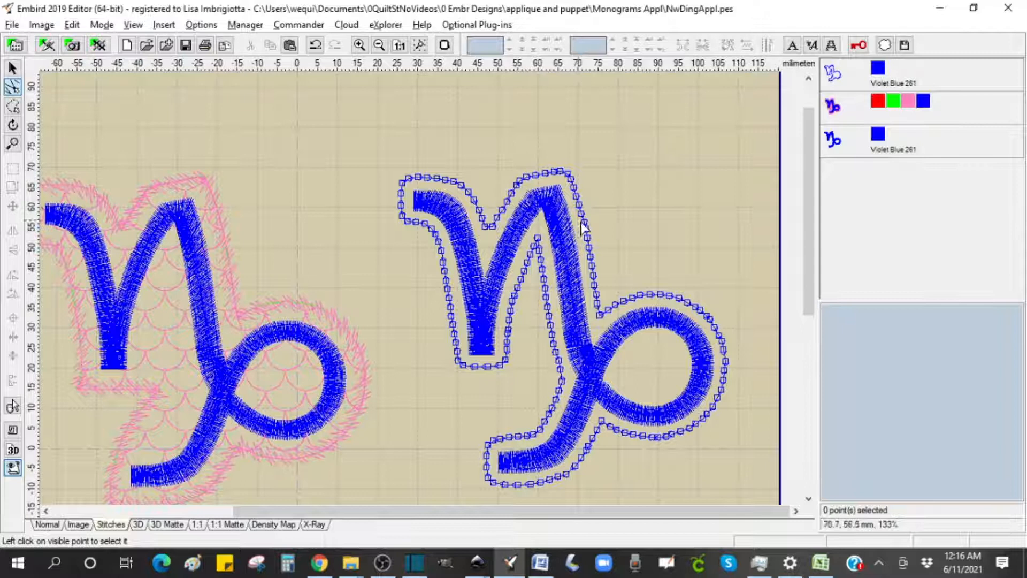
pyautogui.moveTo(486, 112); pyautogui.dragTo(632, 378)
pyautogui.click(13, 143)
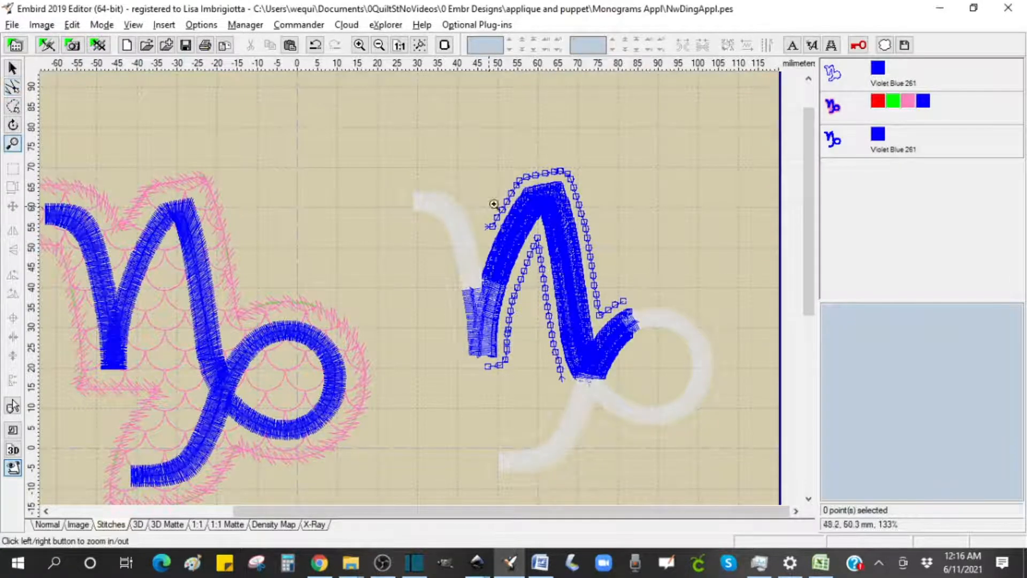
pyautogui.click(493, 204)
pyautogui.click(550, 165)
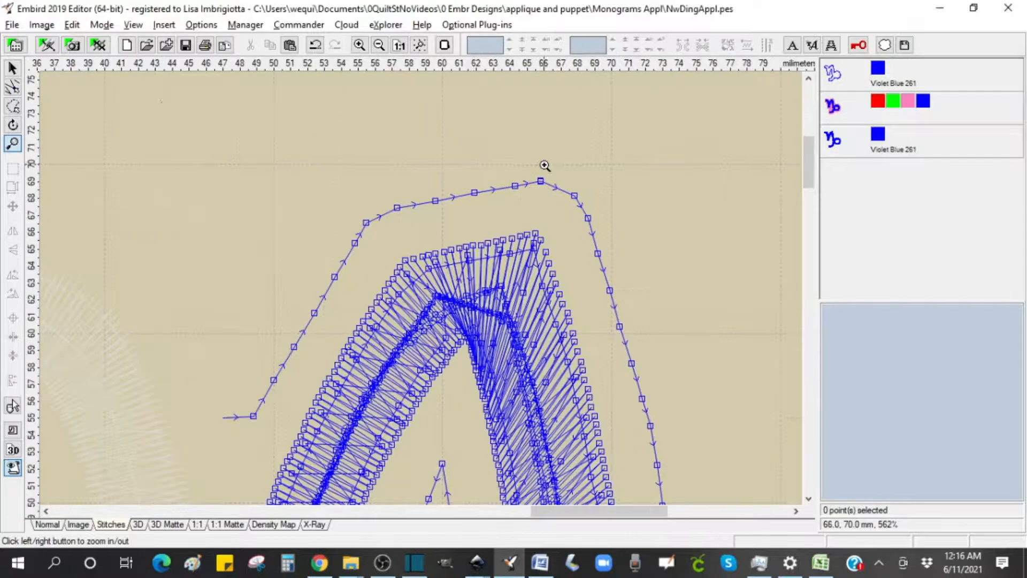
pyautogui.click(13, 85)
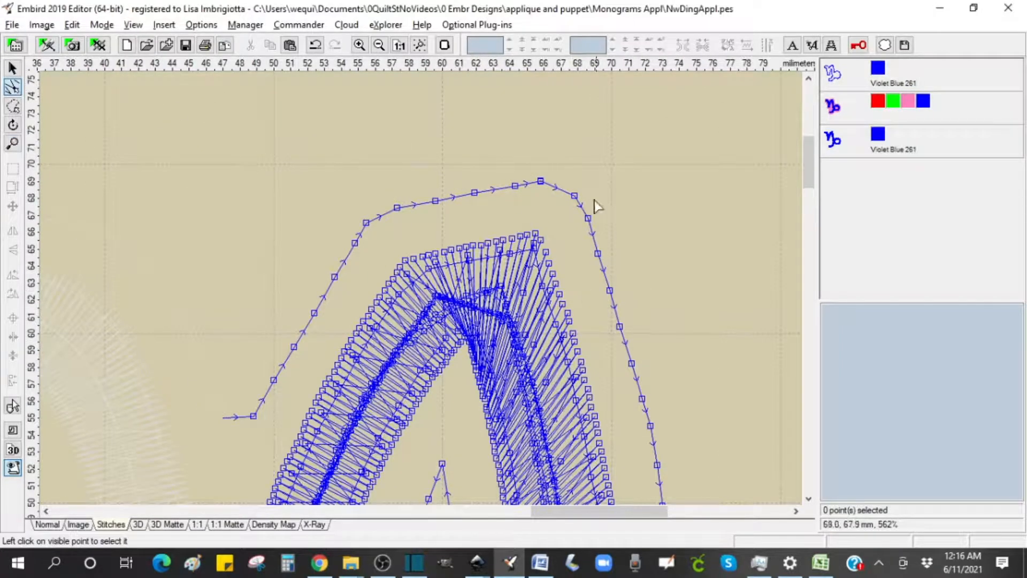
pyautogui.click(543, 182)
pyautogui.moveTo(543, 185)
pyautogui.mouseDown()
pyautogui.moveTo(550, 209)
pyautogui.moveTo(539, 195)
pyautogui.moveTo(548, 193)
pyautogui.mouseUp()
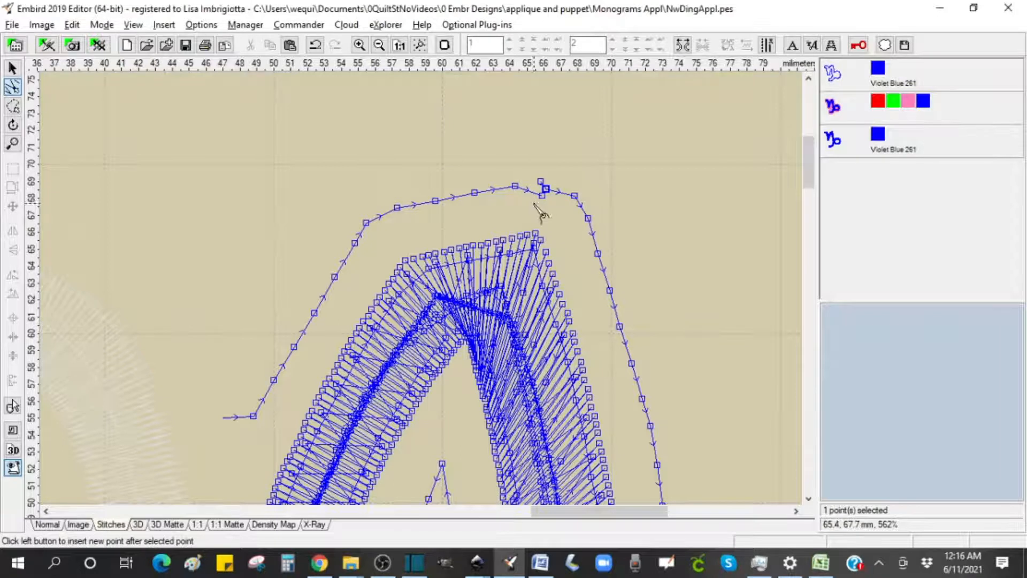
pyautogui.hotkey('ctrl', 'z')
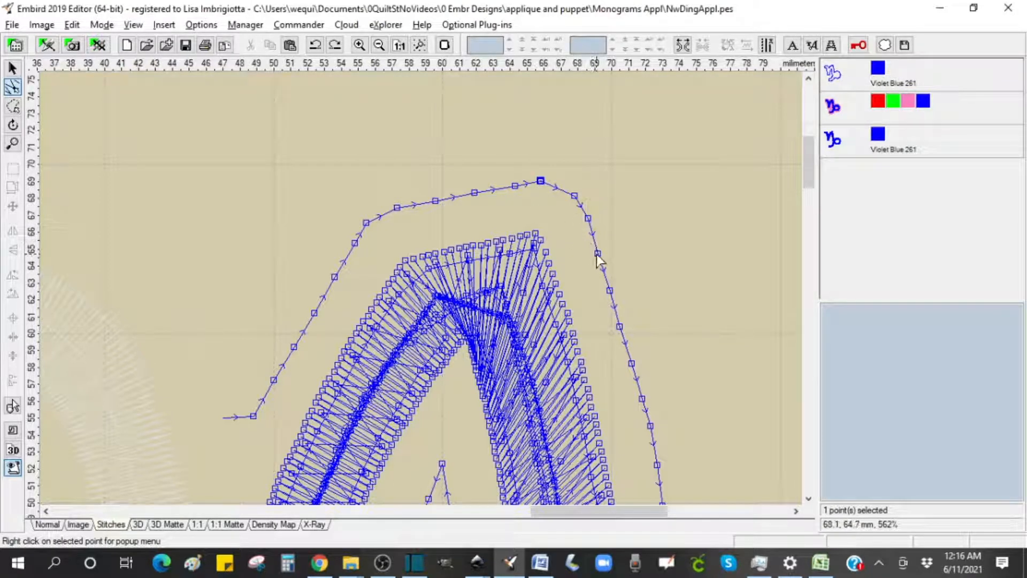
# Step: Move the contour point on the right shoulder of the middle peak slightly downward to soften the bend
pyautogui.click(588, 220)
pyautogui.moveTo(586, 221); pyautogui.dragTo(587, 227)
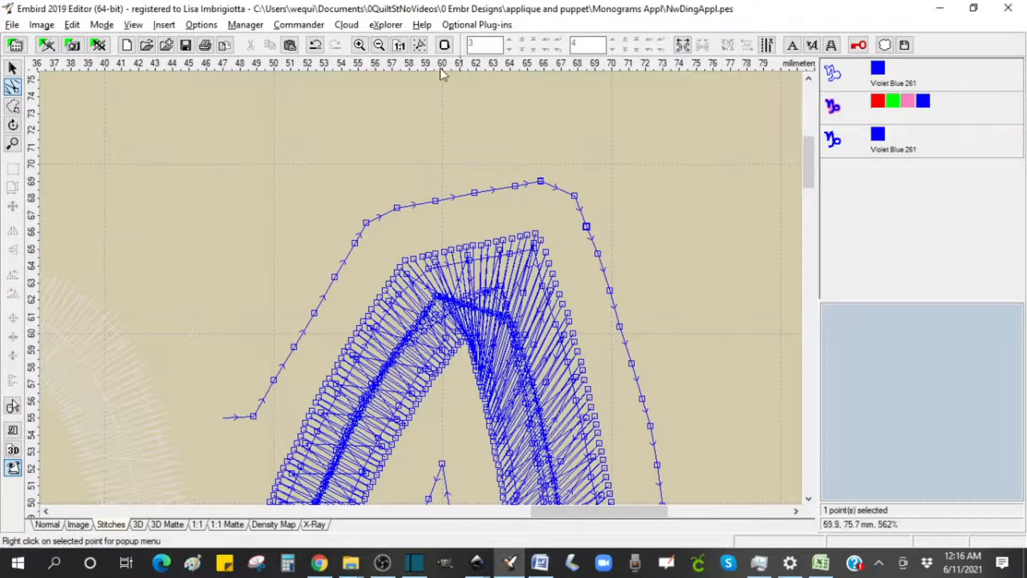
# Step: Even out the contour along the right side of the first stem's lower end by repositioning three of its stitch points
pyautogui.click(378, 45)
pyautogui.click(379, 44)
pyautogui.click(378, 45)
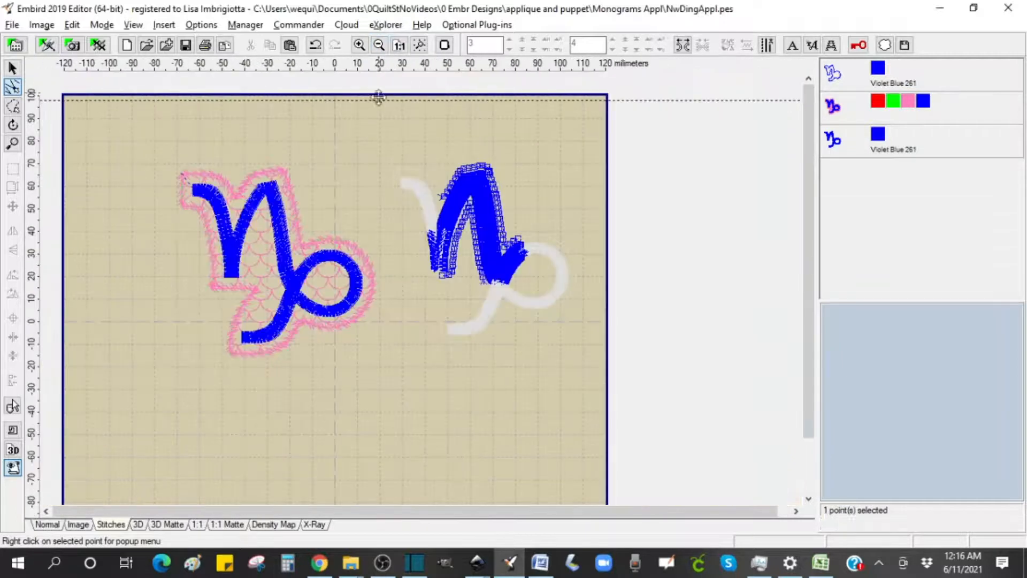
pyautogui.click(13, 145)
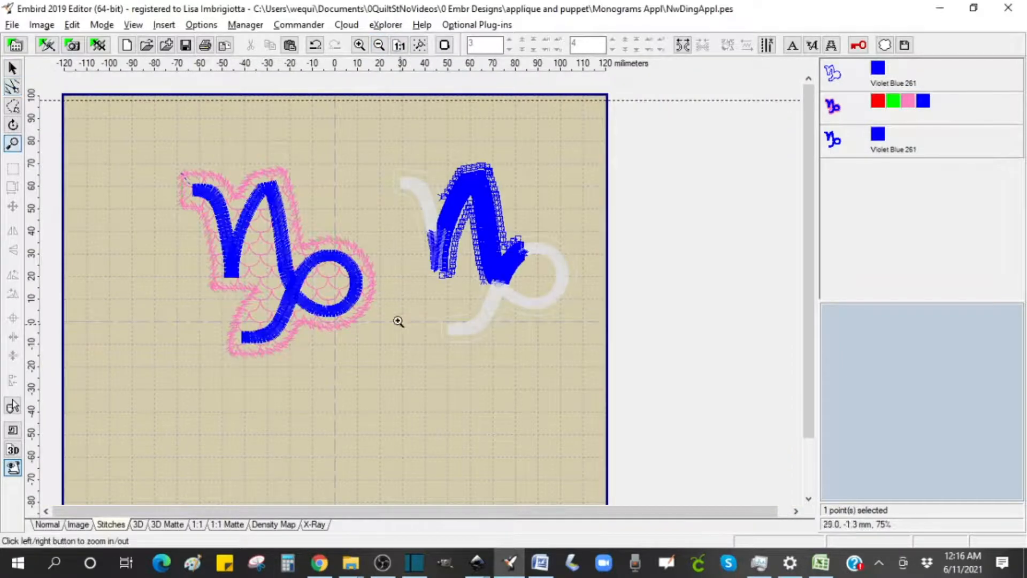
pyautogui.click(539, 284)
pyautogui.click(591, 289)
pyautogui.click(617, 225)
pyautogui.click(617, 226)
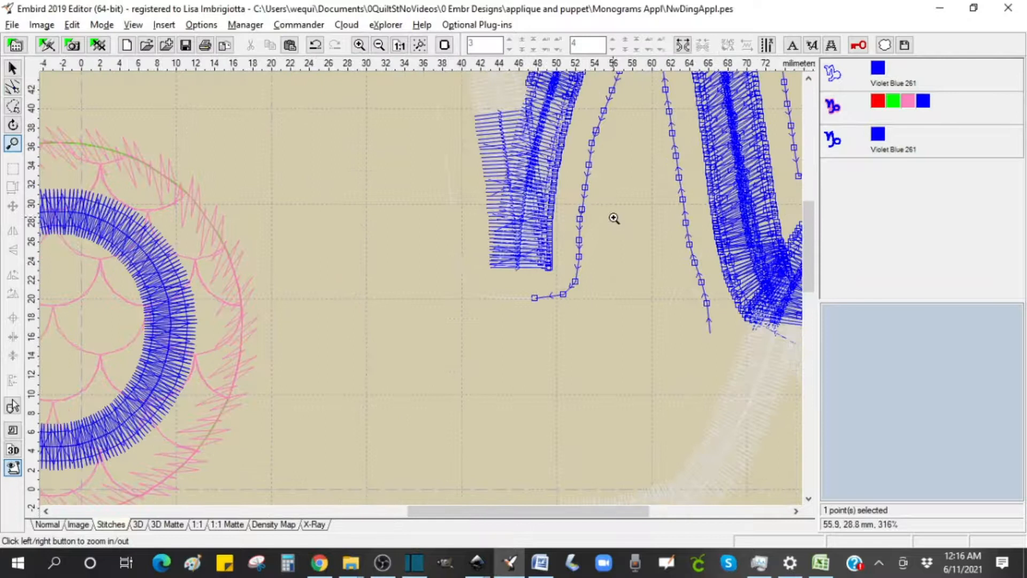
pyautogui.click(618, 209)
pyautogui.click(13, 86)
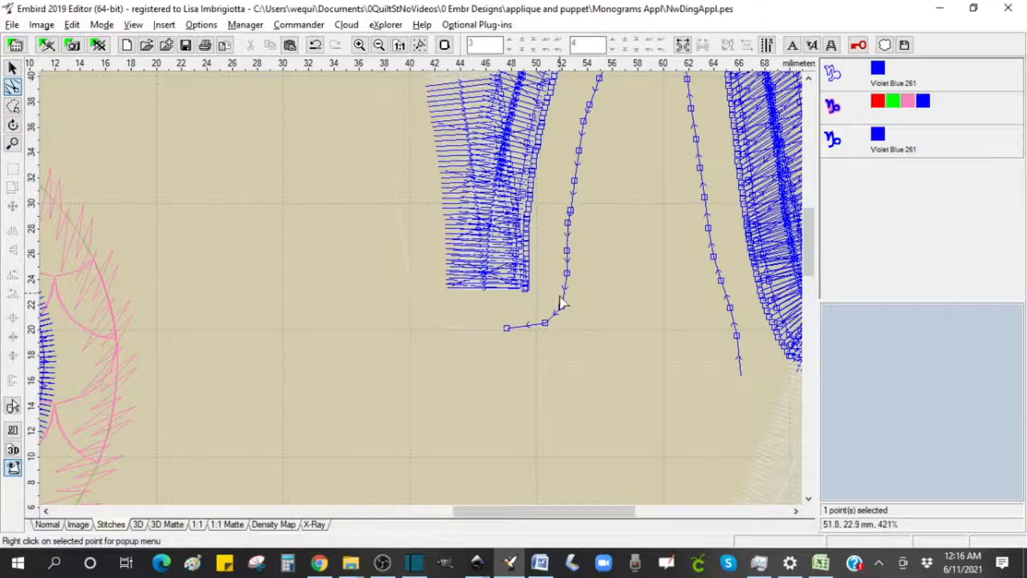
pyautogui.moveTo(565, 285); pyautogui.dragTo(565, 295)
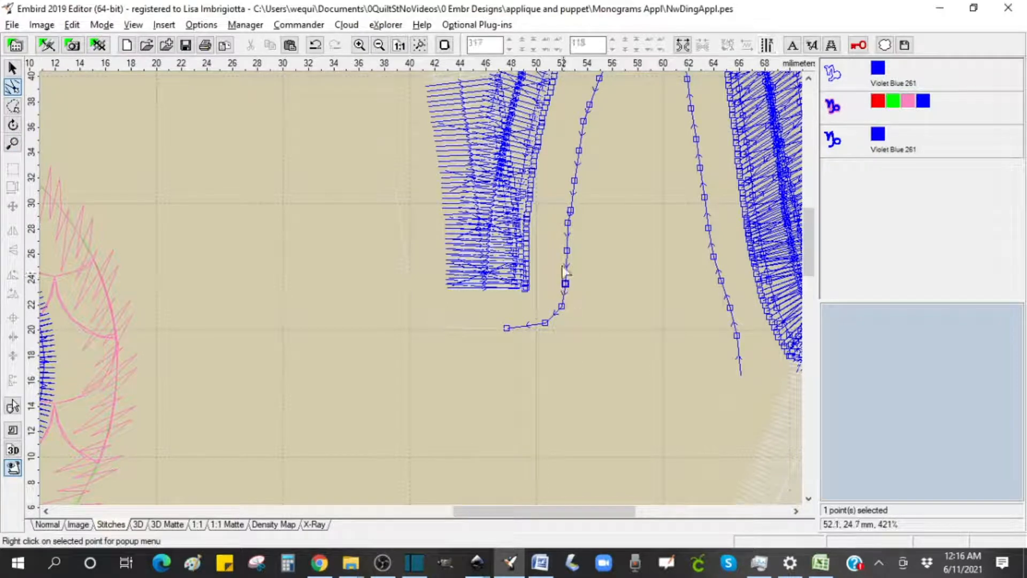
pyautogui.moveTo(570, 246); pyautogui.dragTo(568, 263)
pyautogui.moveTo(568, 224)
pyautogui.mouseDown()
pyautogui.moveTo(568, 239)
pyautogui.moveTo(571, 208)
pyautogui.mouseUp()
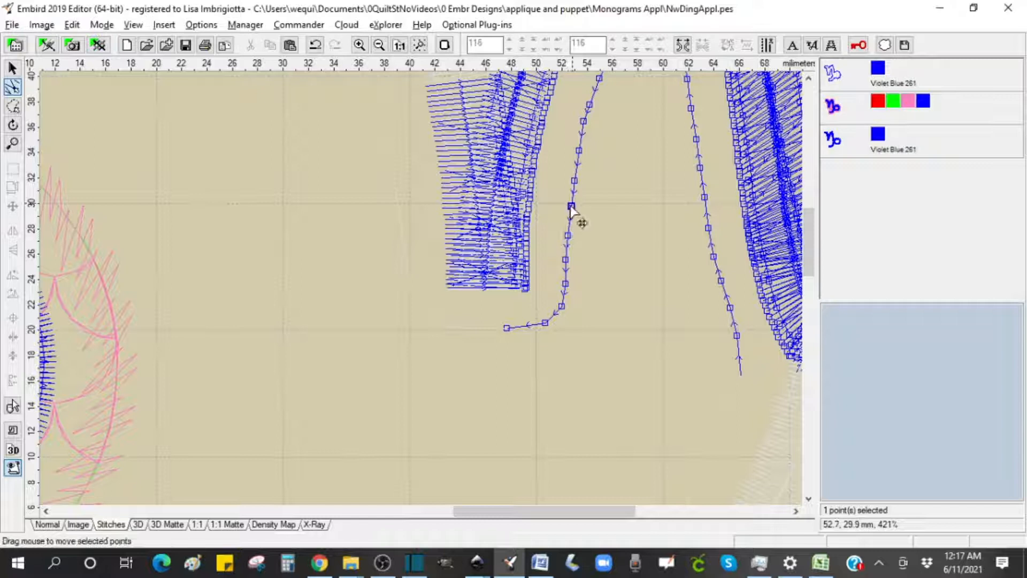
pyautogui.click(561, 307)
pyautogui.click(566, 261)
pyautogui.moveTo(569, 262); pyautogui.dragTo(567, 264)
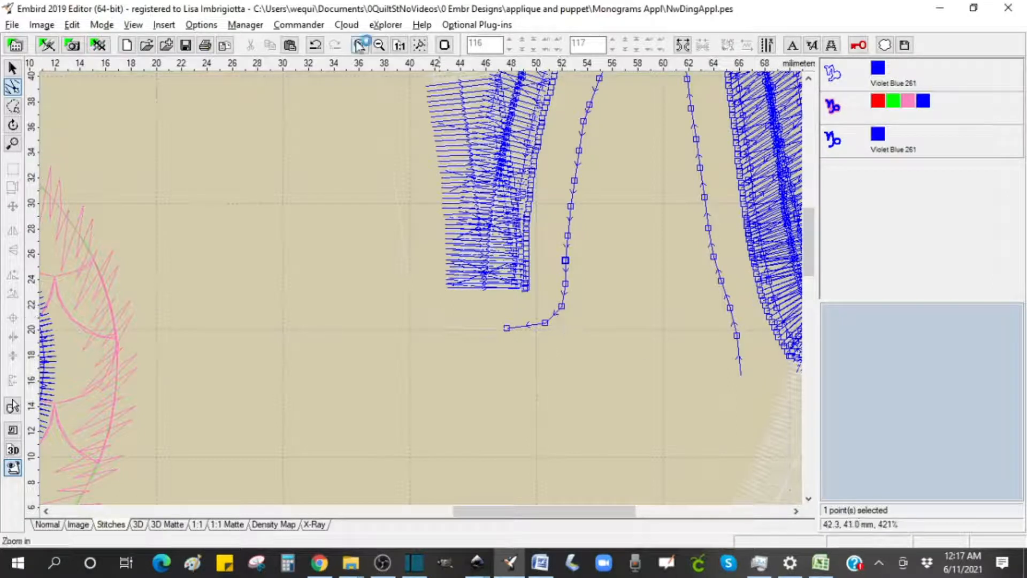
# Step: Return to whole-object selection and examine the edited contour around the full symbol in 3D view
pyautogui.click(379, 45)
pyautogui.click(379, 46)
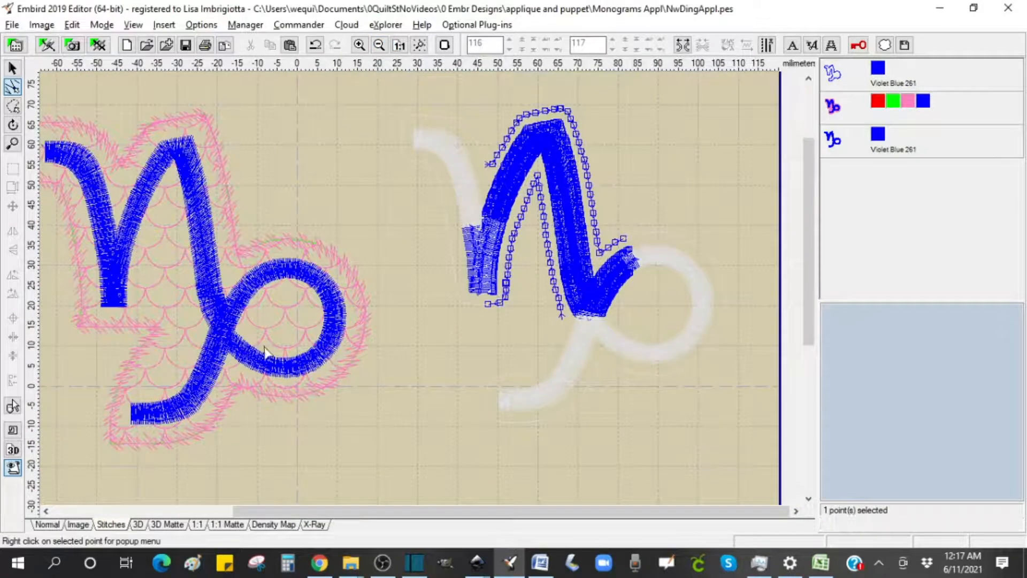
pyautogui.click(138, 524)
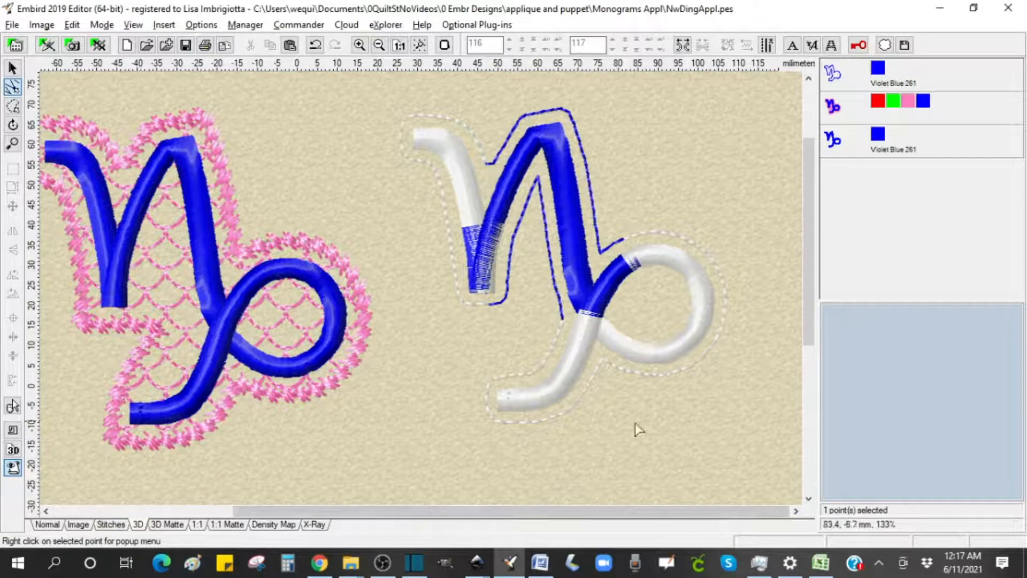
pyautogui.click(12, 68)
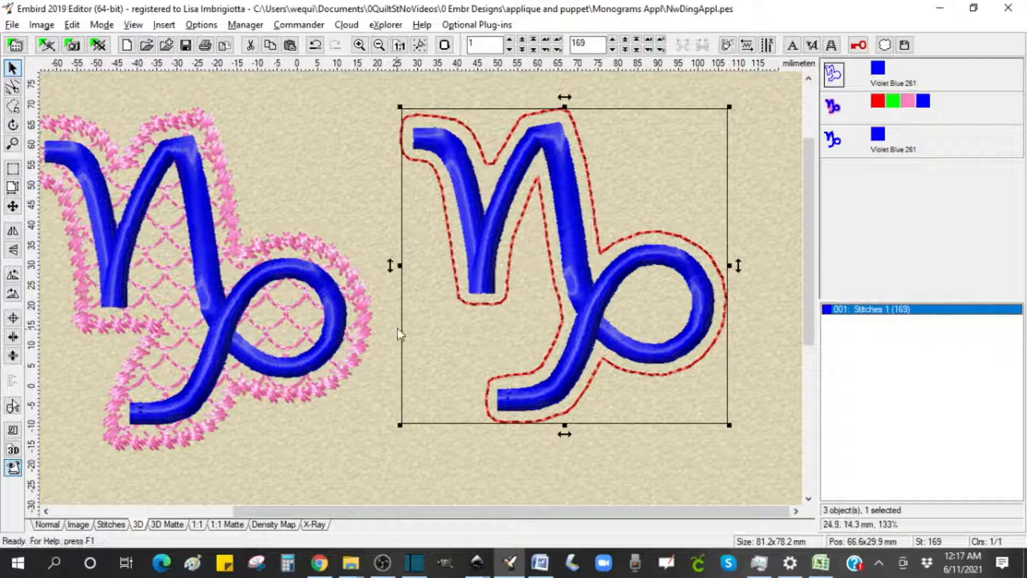
# Step: In Stitches view, open the contour's stitch points for editing around the symbol's lower tail, with no points selected
pyautogui.click(13, 143)
pyautogui.click(564, 423)
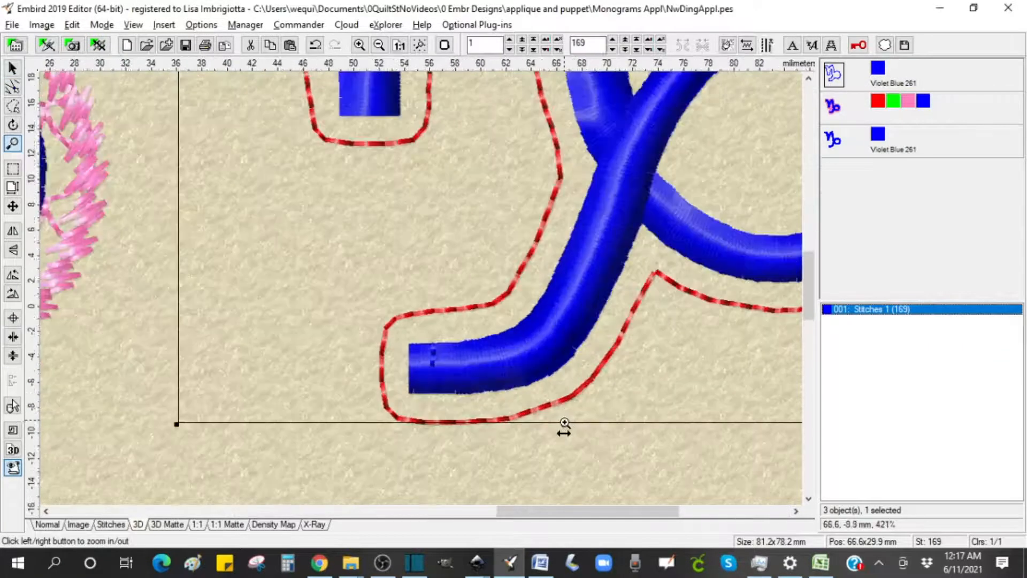
pyautogui.click(564, 423)
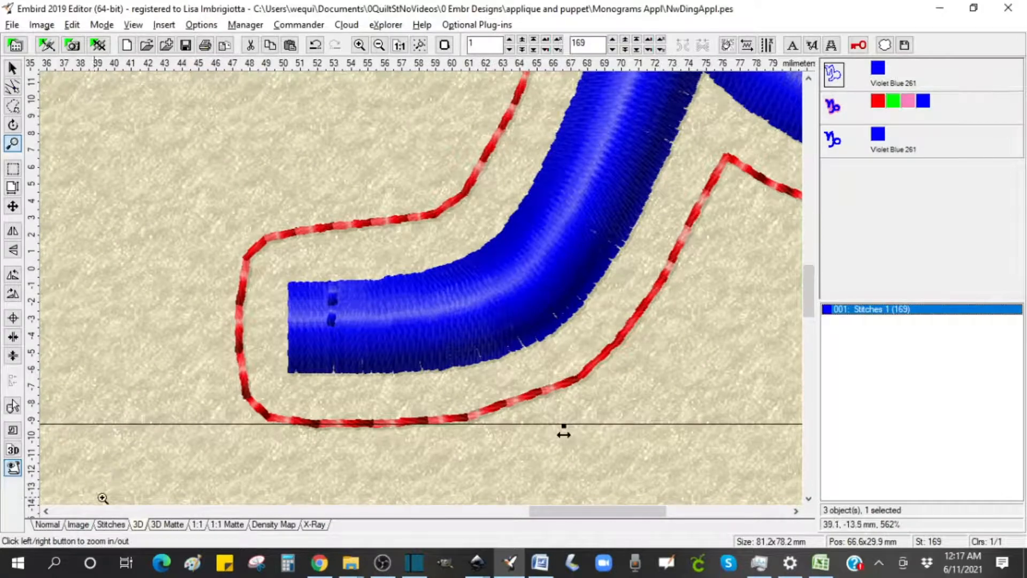
pyautogui.click(110, 525)
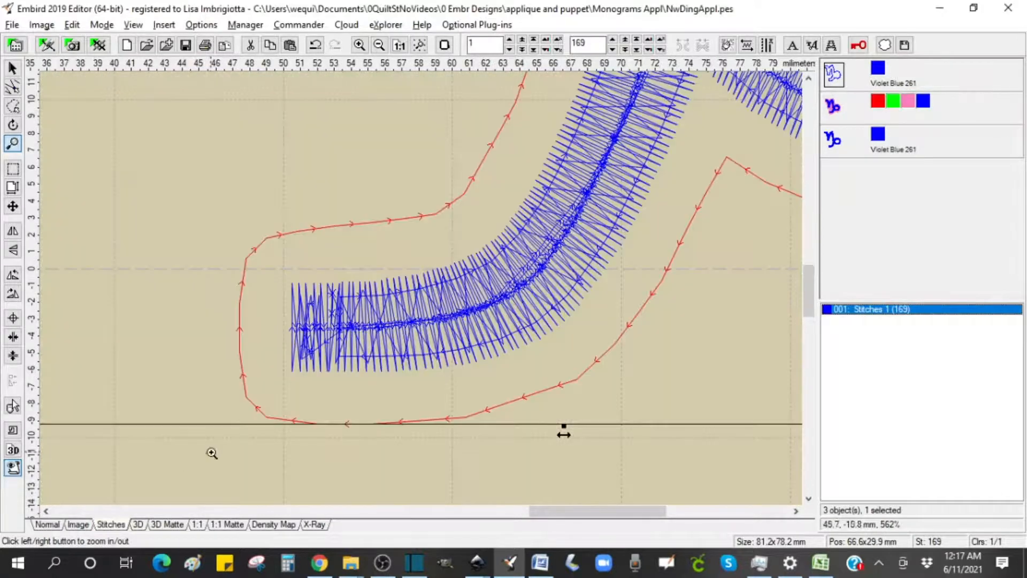
pyautogui.click(13, 86)
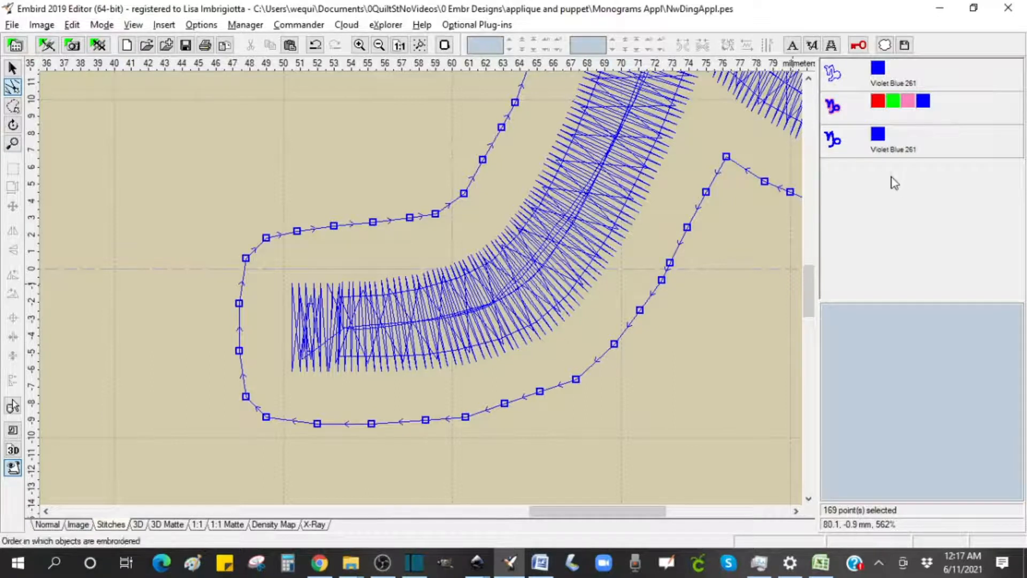
pyautogui.click(838, 76)
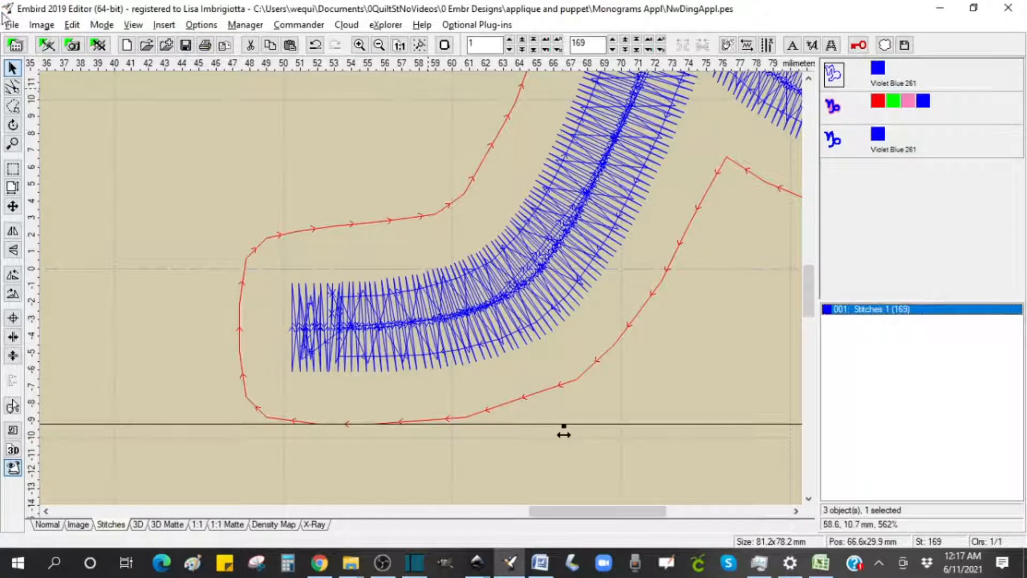
pyautogui.click(13, 87)
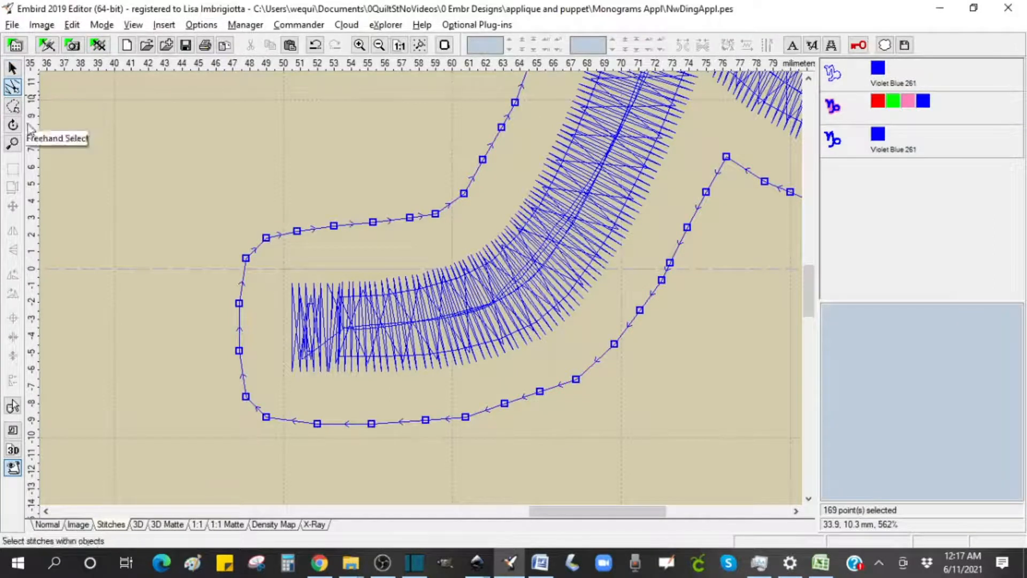
pyautogui.click(511, 463)
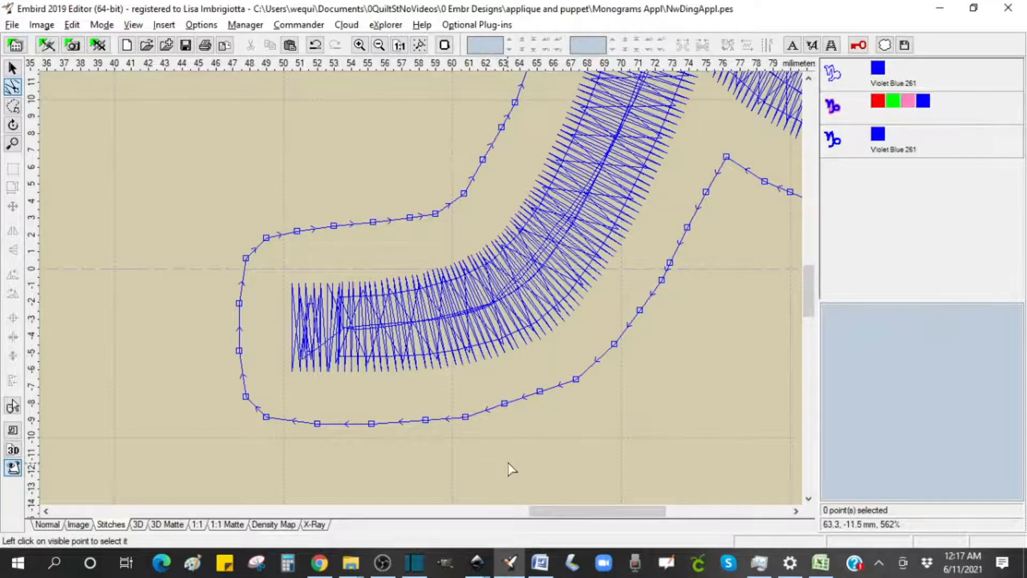
# Step: Smooth the contour's outer curve below the tail by shifting three neighbouring points along the bend
pyautogui.click(504, 404)
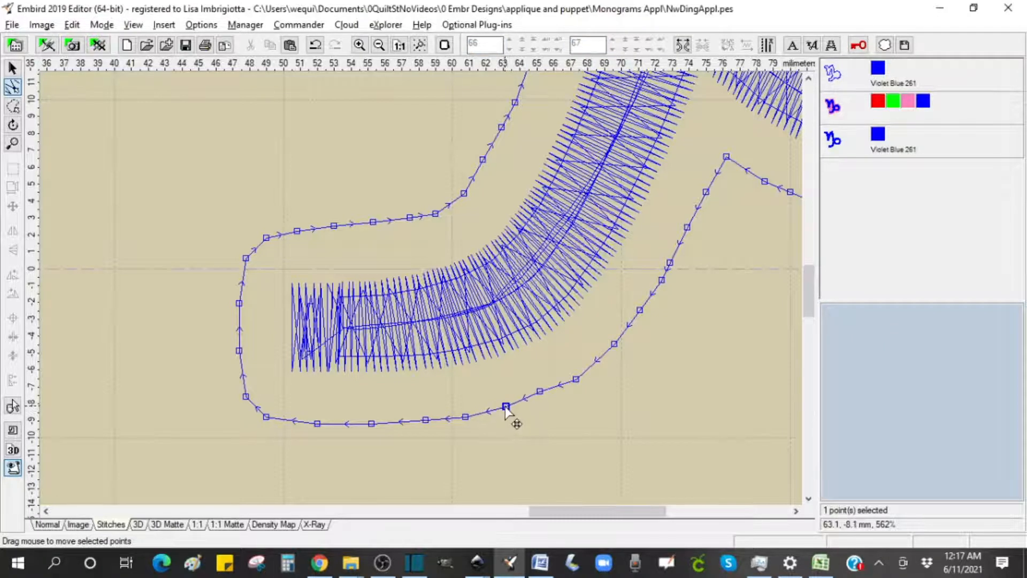
pyautogui.click(539, 392)
pyautogui.moveTo(541, 395); pyautogui.dragTo(577, 376)
pyautogui.click(575, 379)
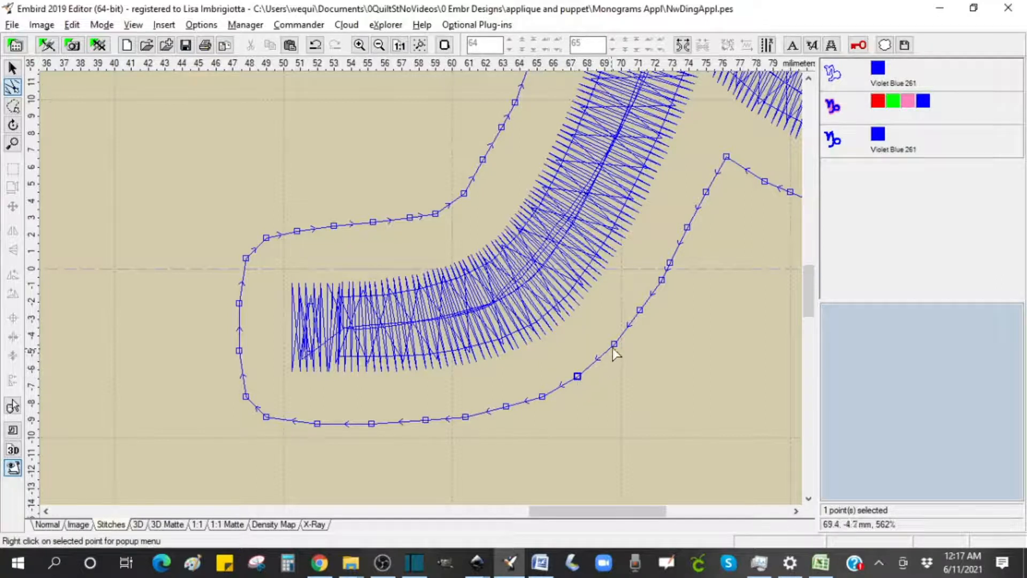
pyautogui.click(506, 407)
pyautogui.moveTo(506, 407); pyautogui.dragTo(503, 409)
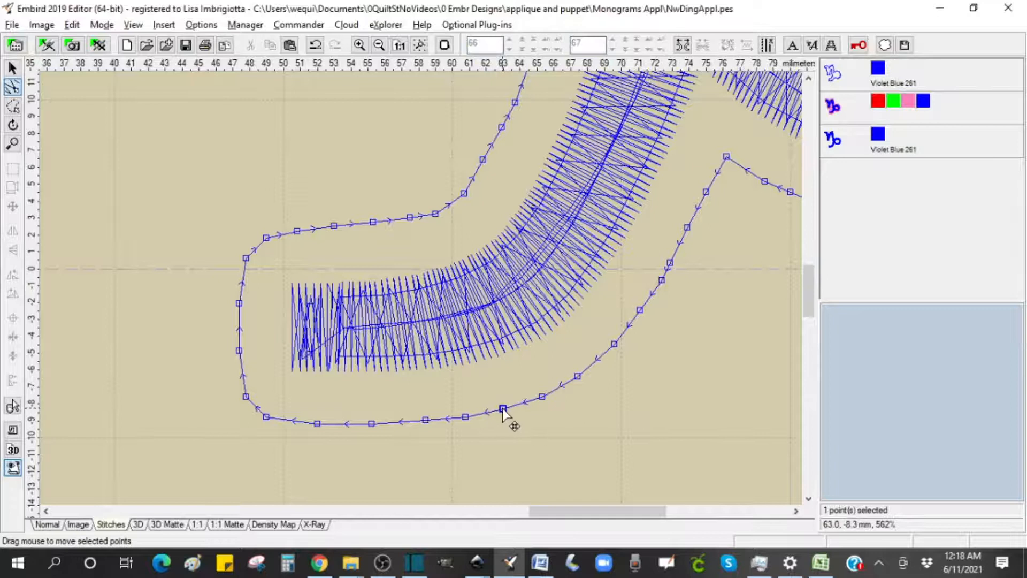
# Step: Smooth the contour's curve beneath the loop by repositioning five of its stitch points into an even arc
pyautogui.moveTo(545, 511); pyautogui.dragTo(642, 510)
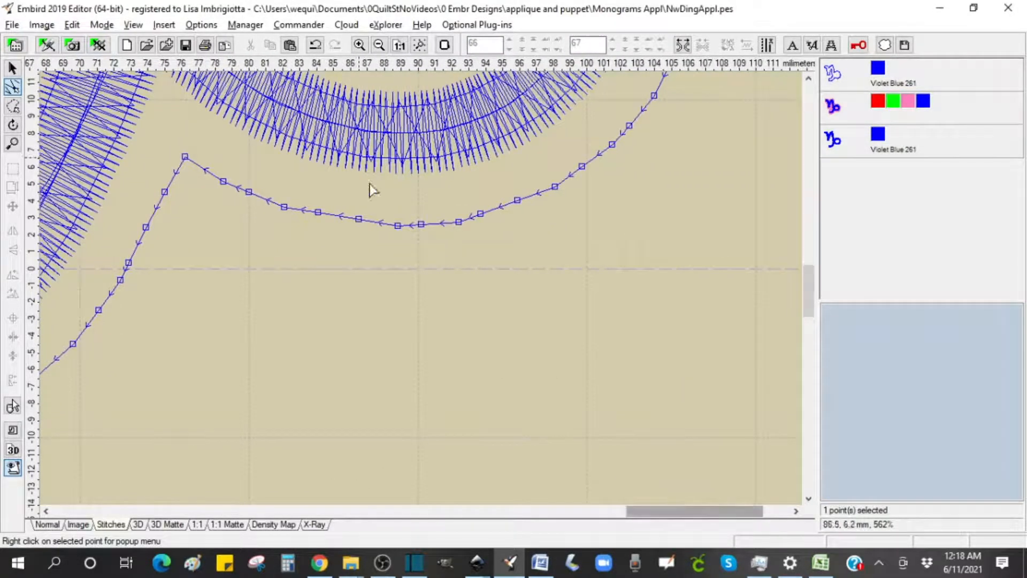
pyautogui.click(425, 226)
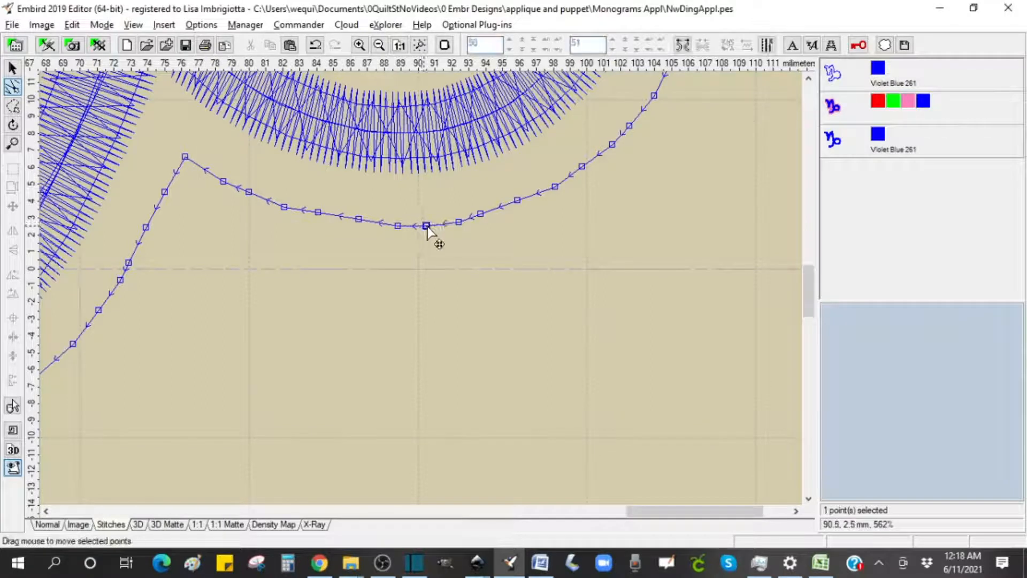
pyautogui.click(358, 219)
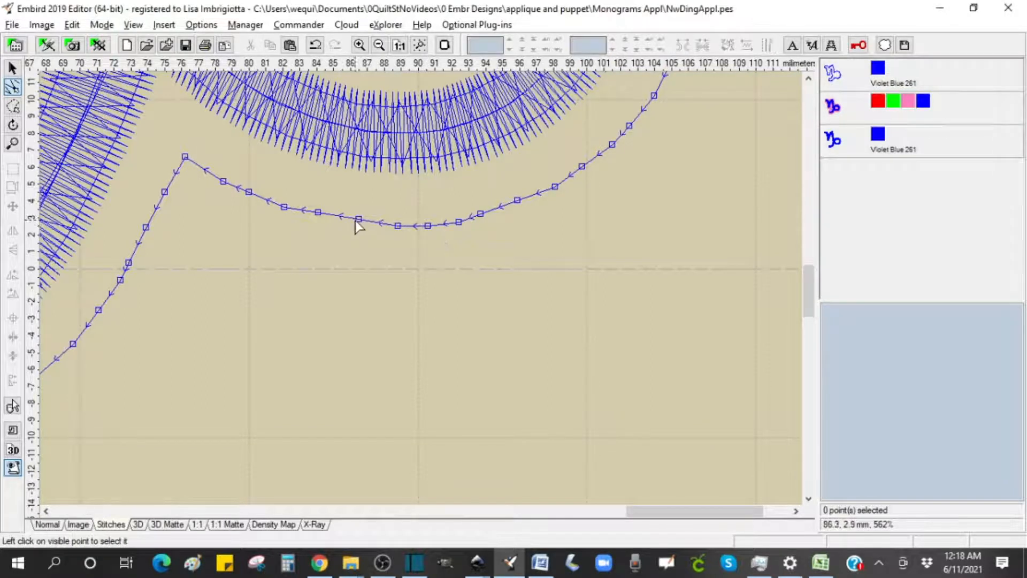
pyautogui.moveTo(358, 218); pyautogui.dragTo(317, 220)
pyautogui.click(318, 212)
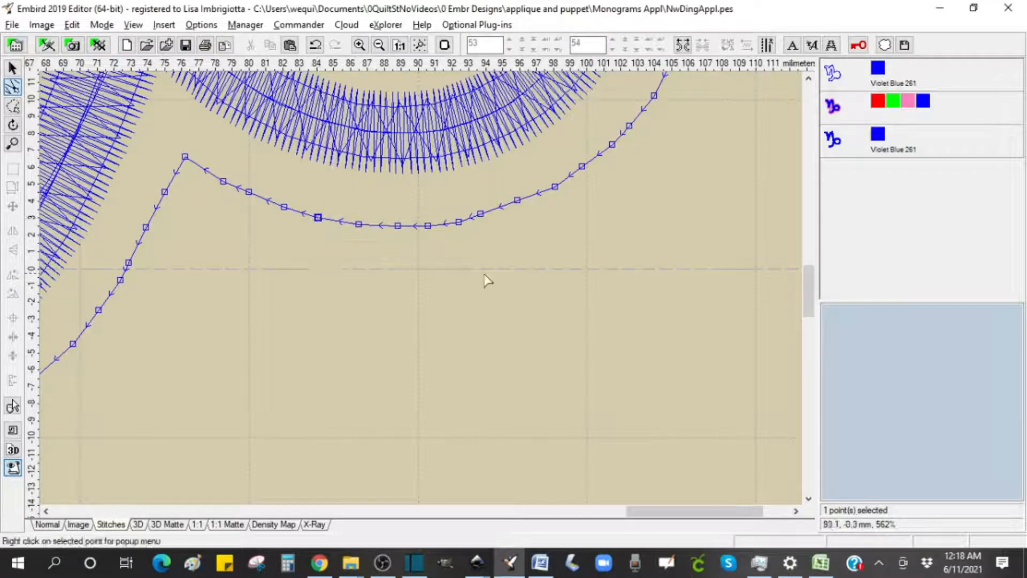
pyautogui.click(481, 214)
pyautogui.moveTo(481, 217); pyautogui.dragTo(523, 207)
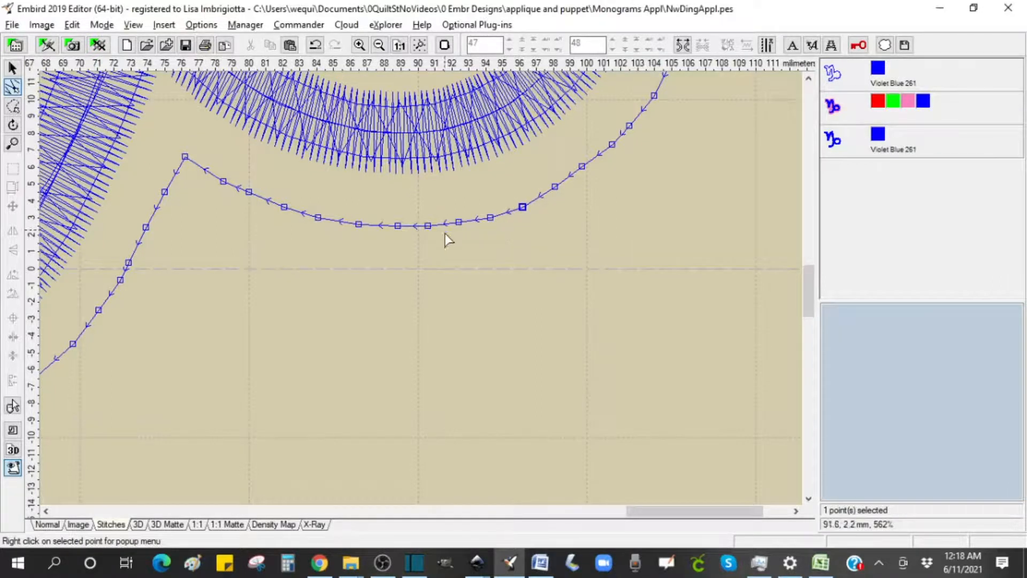
# Step: Round out the contour along the loop's right side by shifting four stitch points outward
pyautogui.scroll(5, 816, 293)
pyautogui.scroll(3, 818, 284)
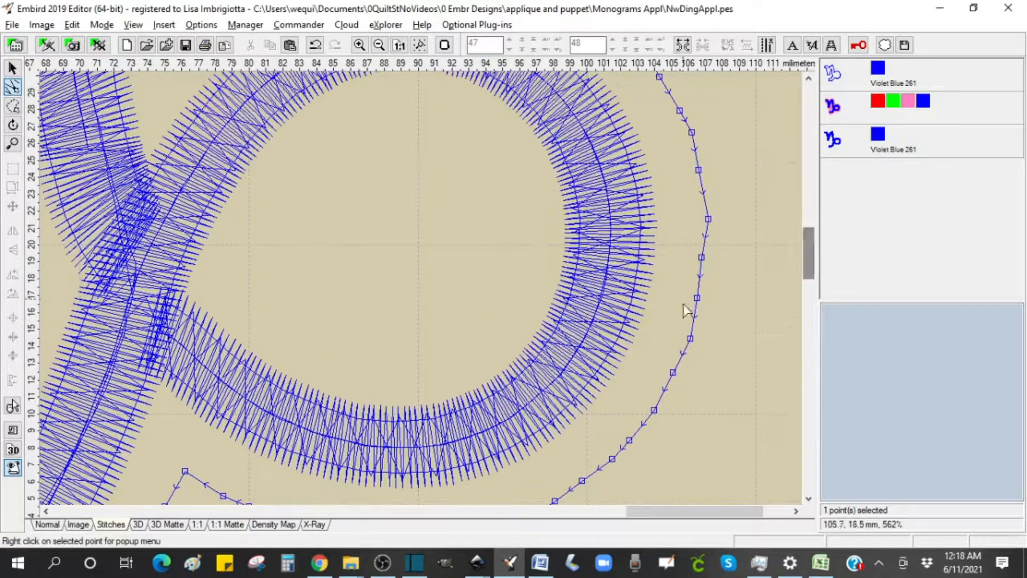
pyautogui.moveTo(698, 303); pyautogui.dragTo(706, 305)
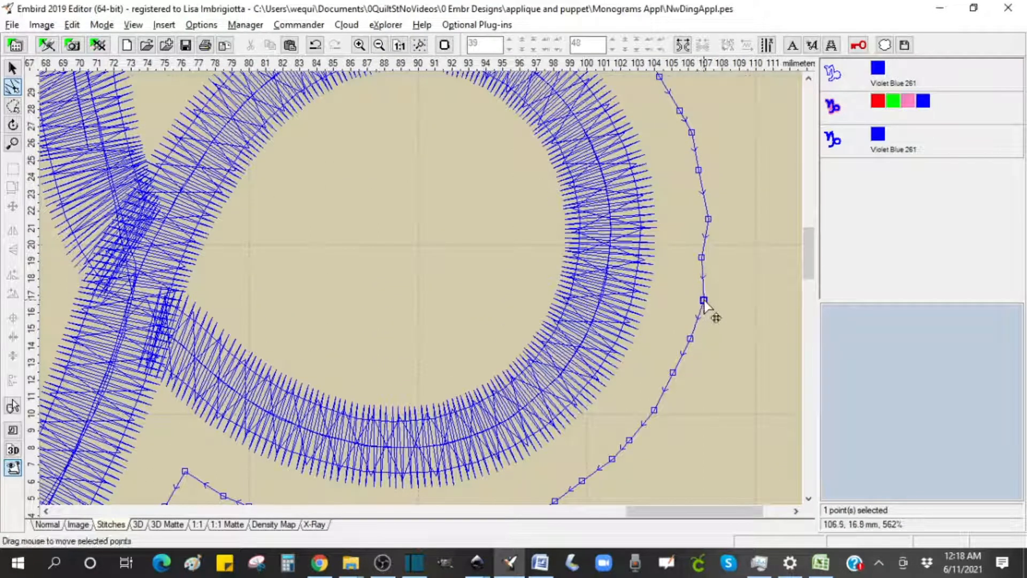
pyautogui.click(701, 258)
pyautogui.moveTo(704, 262); pyautogui.dragTo(713, 267)
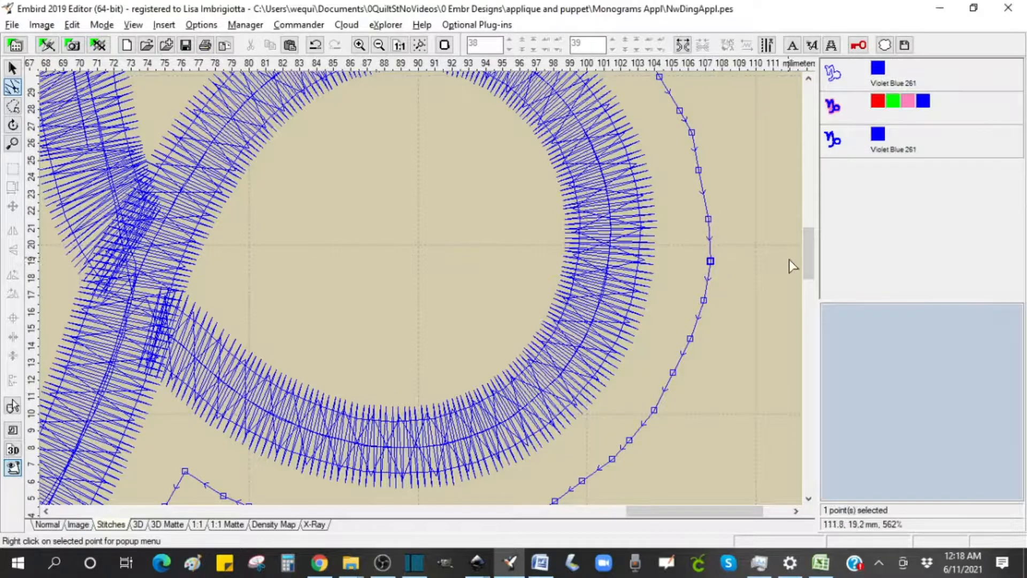
pyautogui.scroll(5, 788, 259)
pyautogui.moveTo(701, 336); pyautogui.dragTo(706, 334)
pyautogui.click(708, 379)
pyautogui.moveTo(710, 379); pyautogui.dragTo(712, 375)
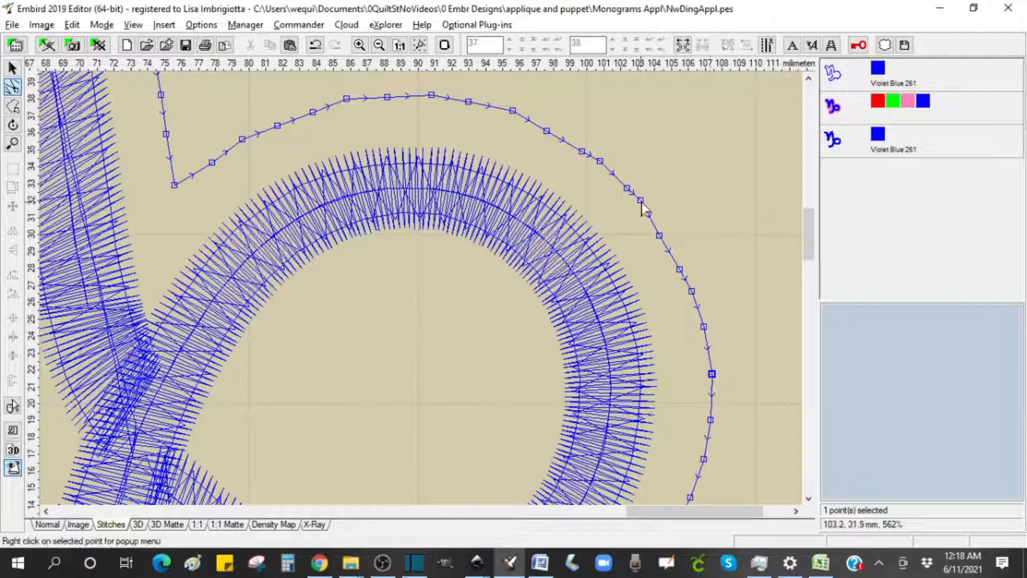
# Step: Even out the contour's arc around the loop's upper right by repositioning six stitch points
pyautogui.moveTo(641, 201); pyautogui.dragTo(666, 239)
pyautogui.click(662, 239)
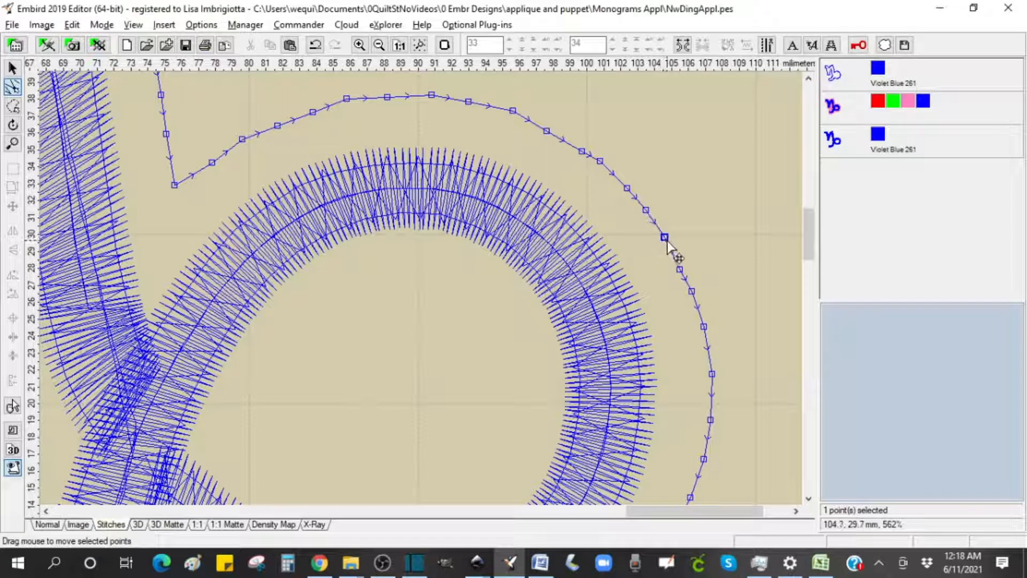
pyautogui.click(681, 270)
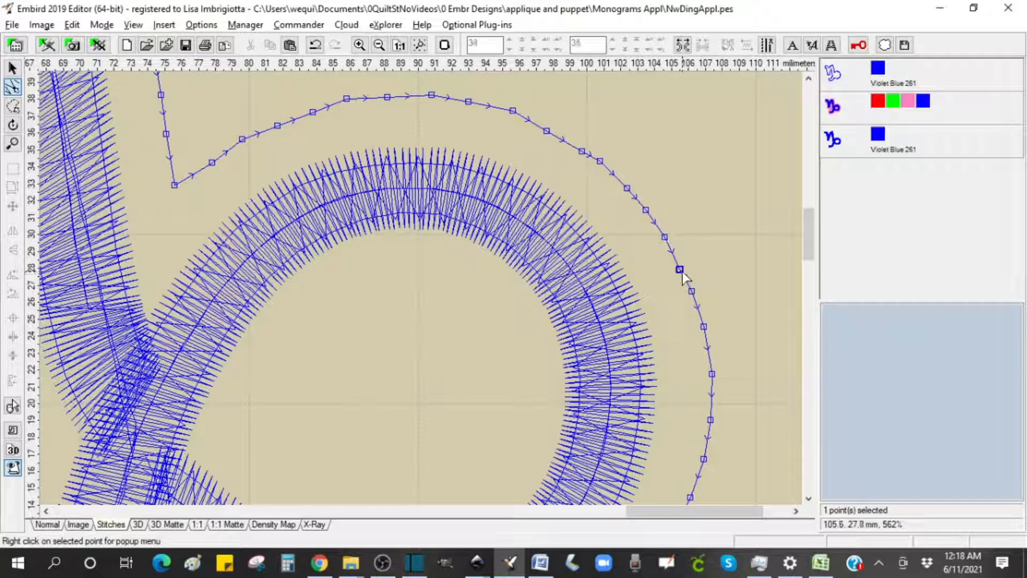
pyautogui.moveTo(686, 271); pyautogui.dragTo(698, 305)
pyautogui.click(693, 295)
pyautogui.click(547, 131)
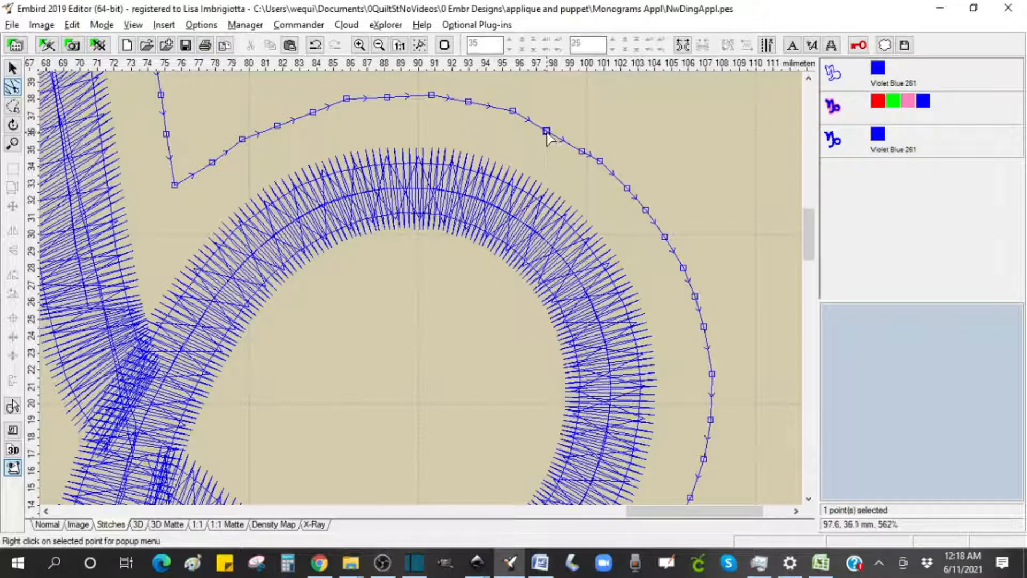
pyautogui.click(582, 153)
pyautogui.moveTo(583, 154); pyautogui.dragTo(573, 145)
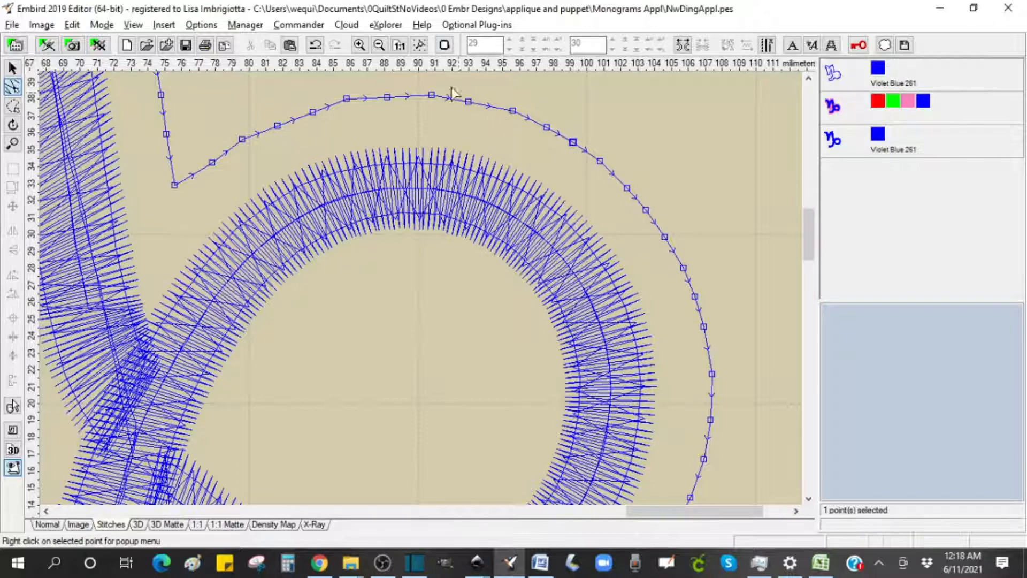
# Step: Smooth the contour over the top of the loop by adjusting four points from the crest toward the inner corner
pyautogui.moveTo(468, 101); pyautogui.dragTo(470, 99)
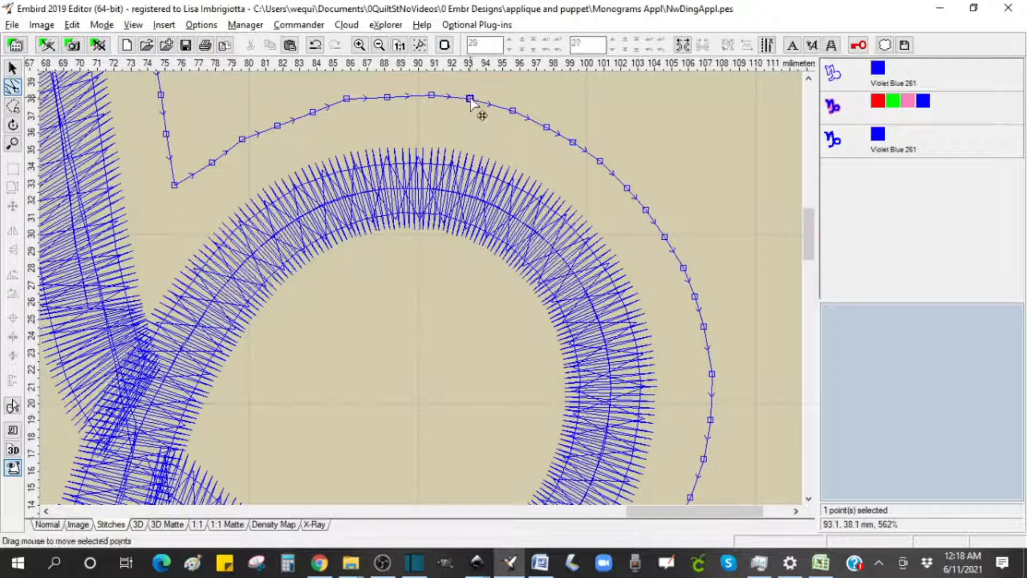
pyautogui.click(347, 100)
pyautogui.moveTo(347, 100); pyautogui.dragTo(393, 97)
pyautogui.click(388, 98)
pyautogui.click(242, 139)
pyautogui.moveTo(244, 143); pyautogui.dragTo(245, 146)
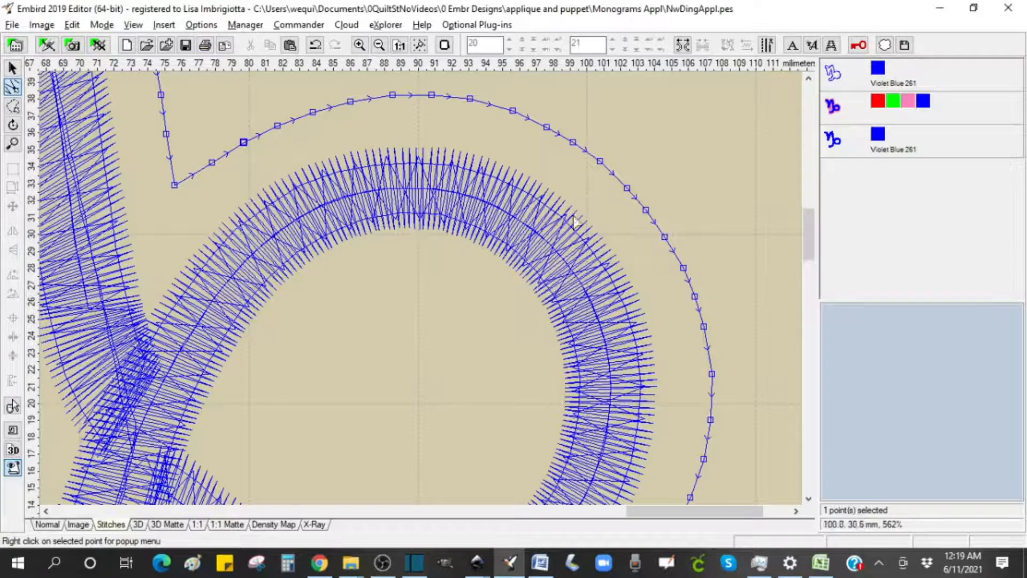
# Step: Fine-tune the two outermost contour points on the loop's right side so they follow the curve
pyautogui.click(712, 374)
pyautogui.moveTo(712, 379); pyautogui.dragTo(712, 379)
pyautogui.click(710, 420)
pyautogui.moveTo(709, 422); pyautogui.dragTo(709, 422)
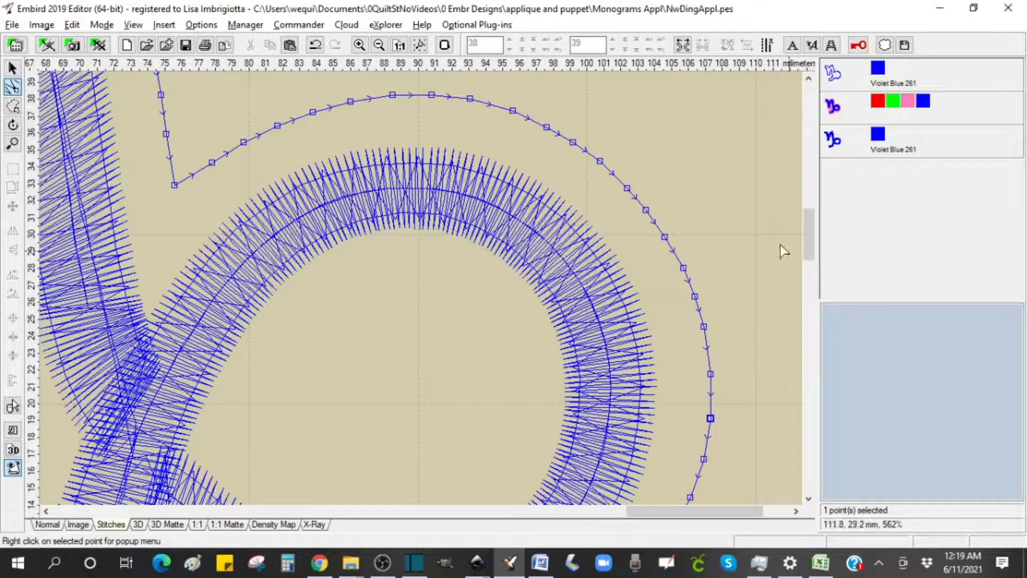
# Step: Return to whole-object selection and show the full symbol with its smoothed contour in 3D view
pyautogui.click(380, 48)
pyautogui.click(381, 48)
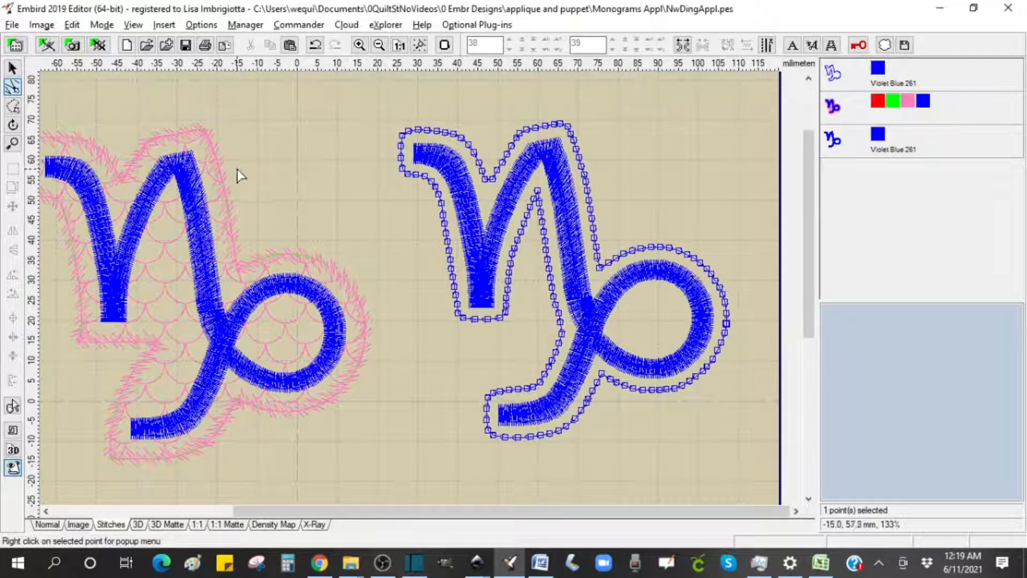
pyautogui.click(12, 70)
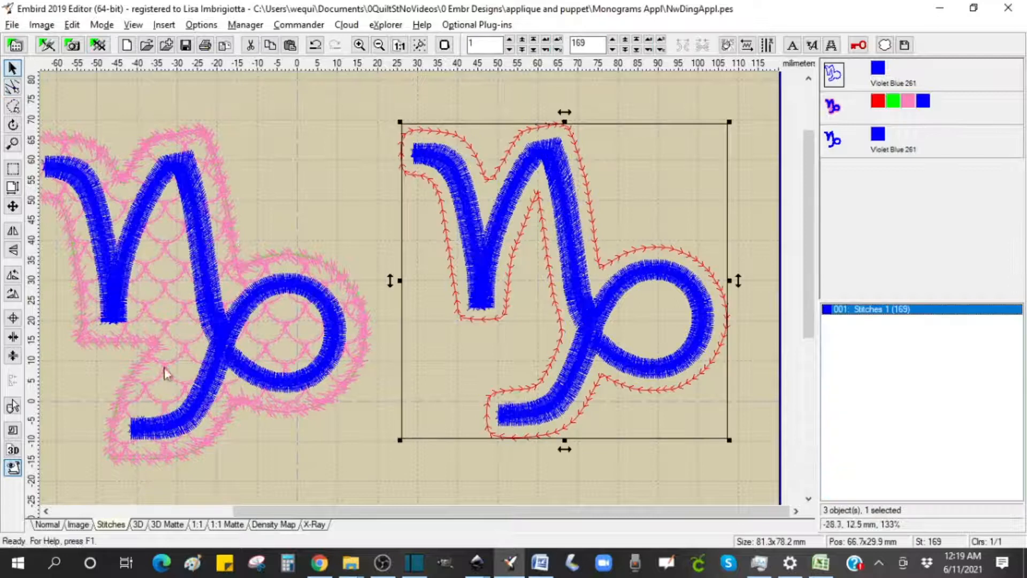
pyautogui.click(139, 525)
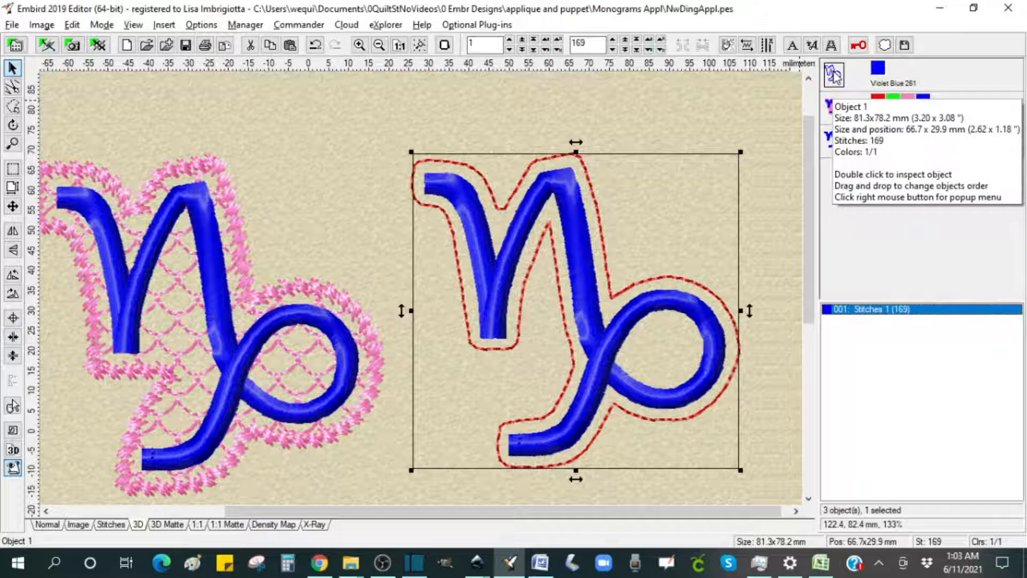
# Step: Change the contour outline's thread color to the yellow custom color and deselect the outline
pyautogui.doubleClick(880, 73)
pyautogui.click(457, 280)
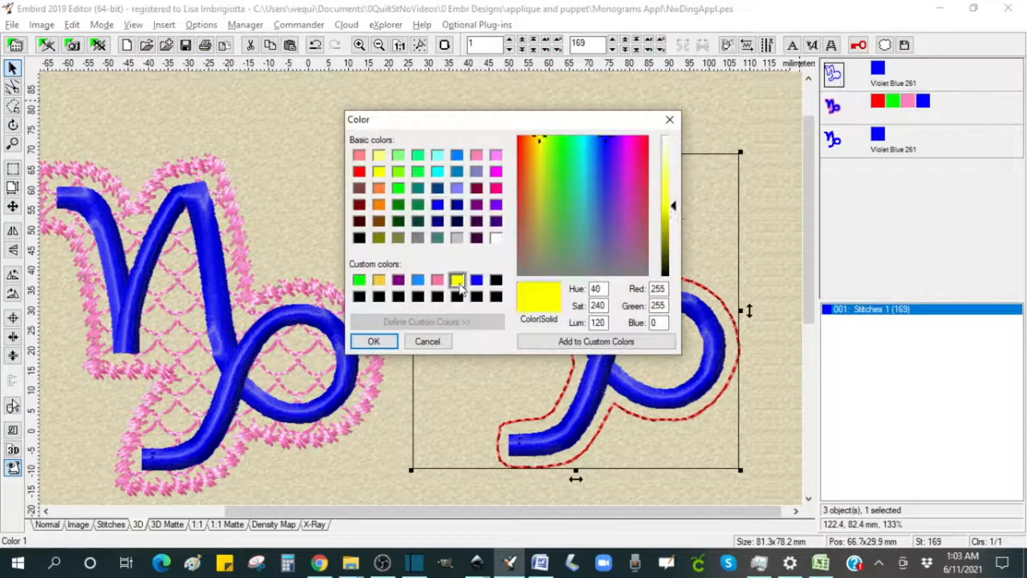
pyautogui.click(374, 340)
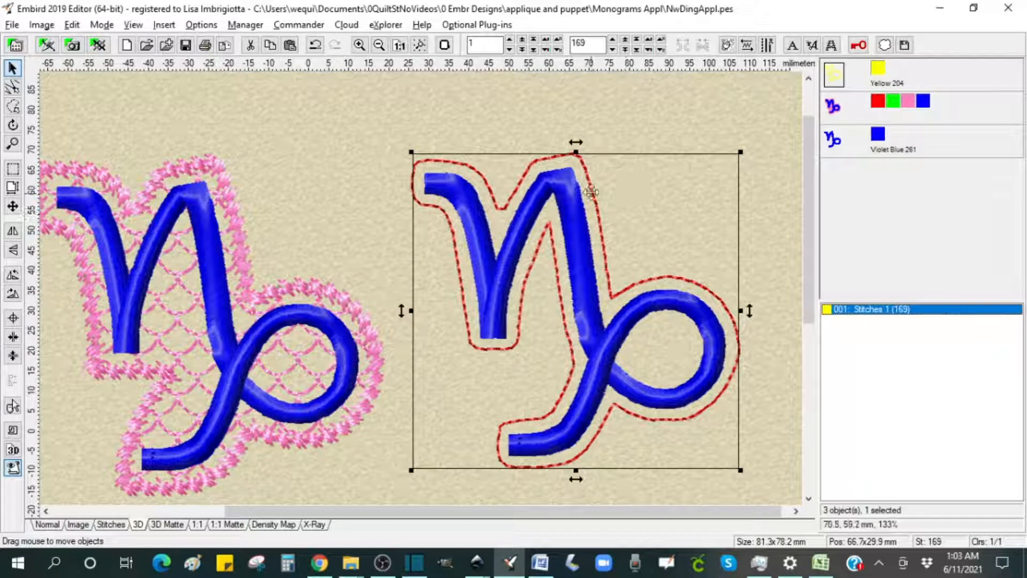
pyautogui.click(745, 117)
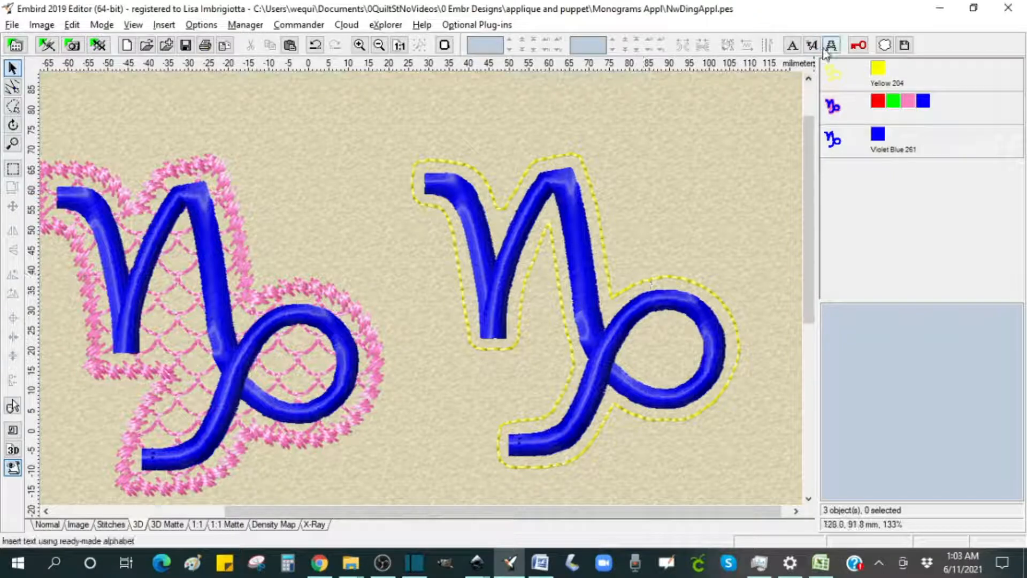
# Step: Insert a Plate effect from the yellow contour with 2.0 mm inflate and Ignore cavity enabled, using the Motif 14 fill
pyautogui.click(830, 81)
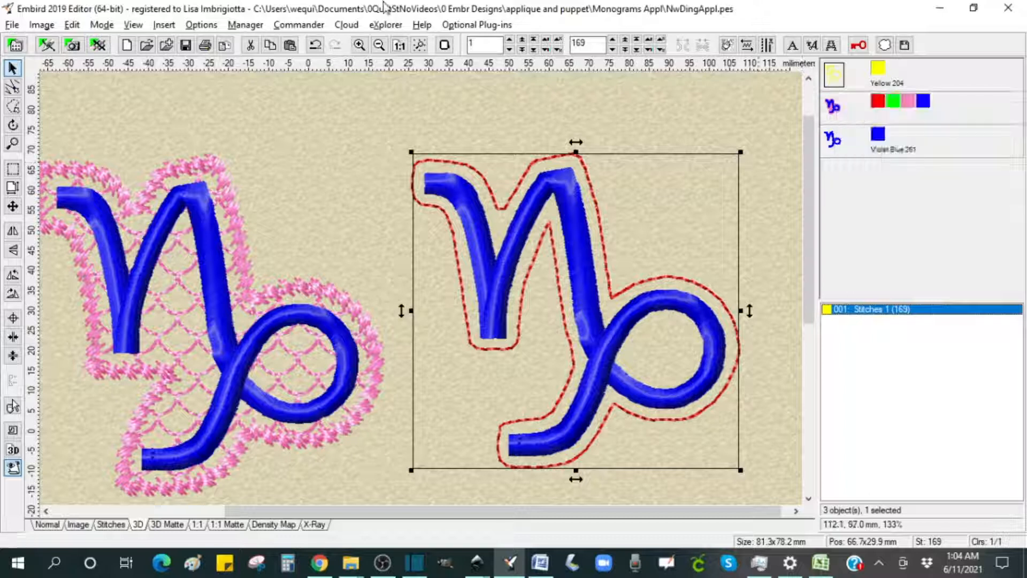
pyautogui.click(165, 26)
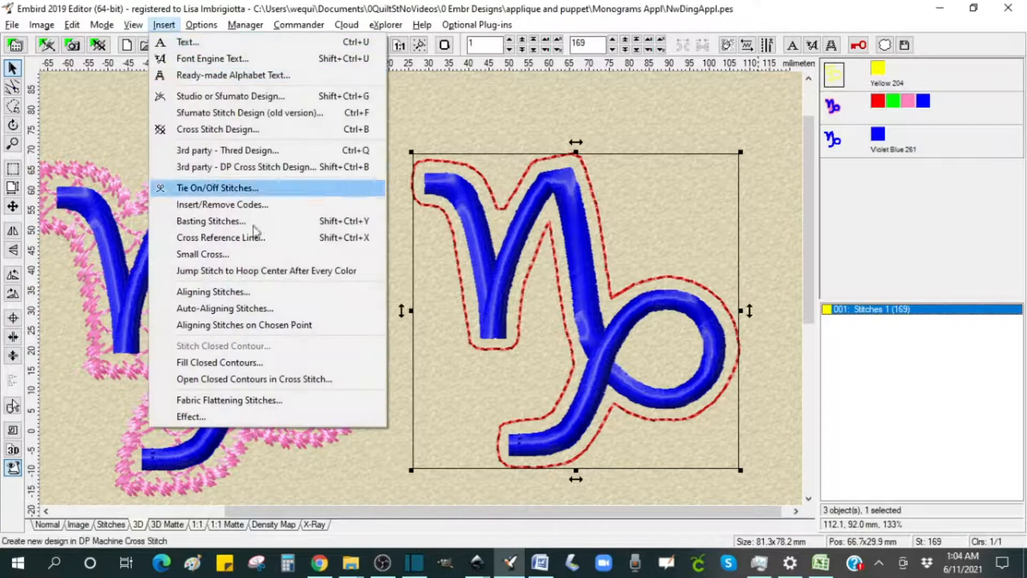
pyautogui.click(232, 418)
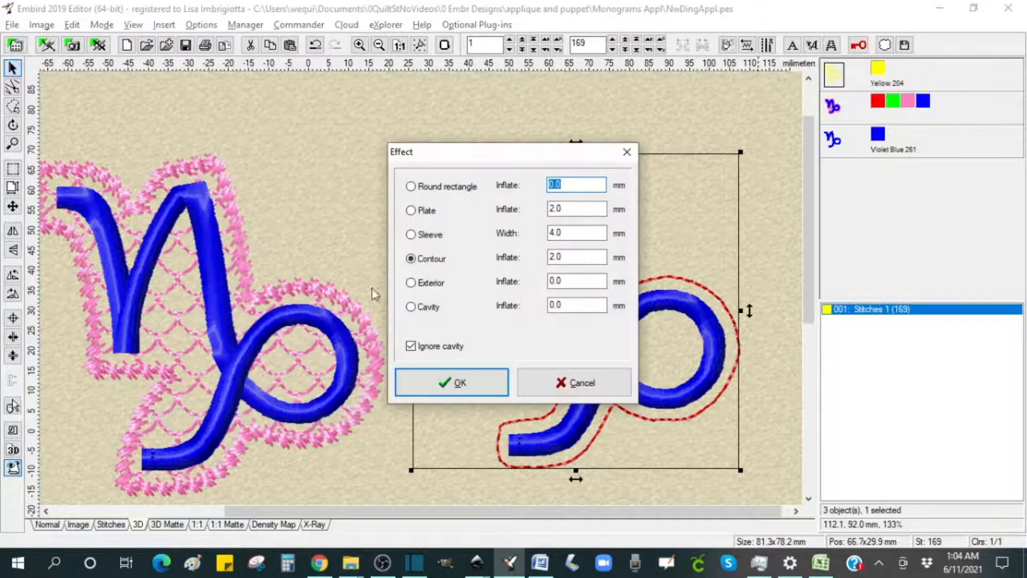
pyautogui.click(412, 211)
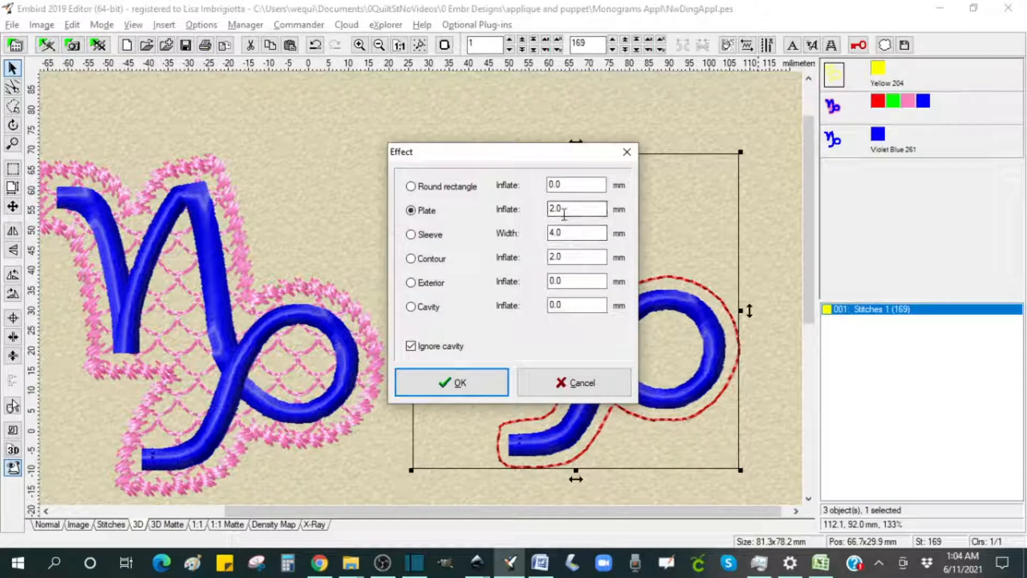
pyautogui.moveTo(554, 156); pyautogui.dragTo(419, 120)
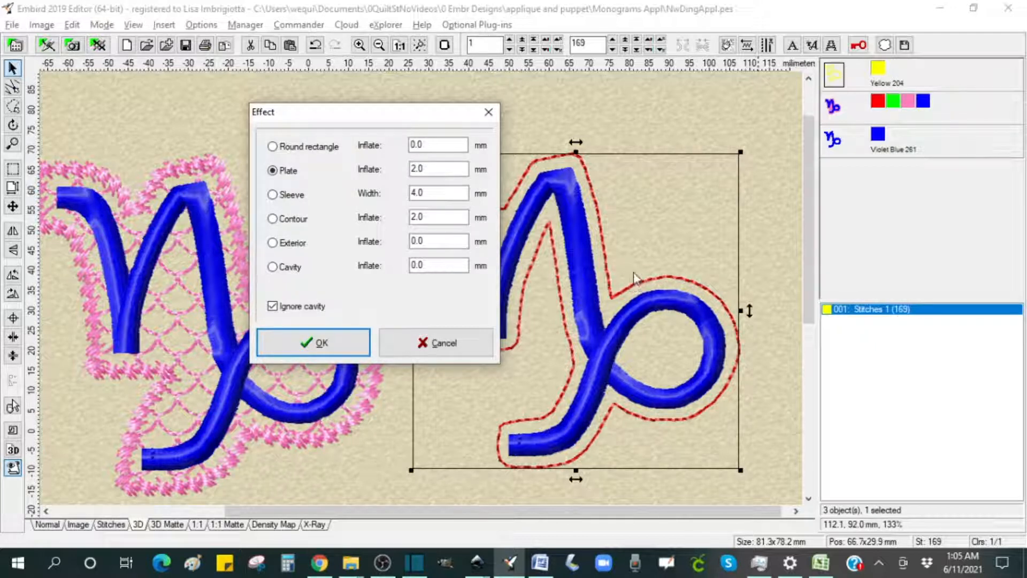
pyautogui.click(427, 168)
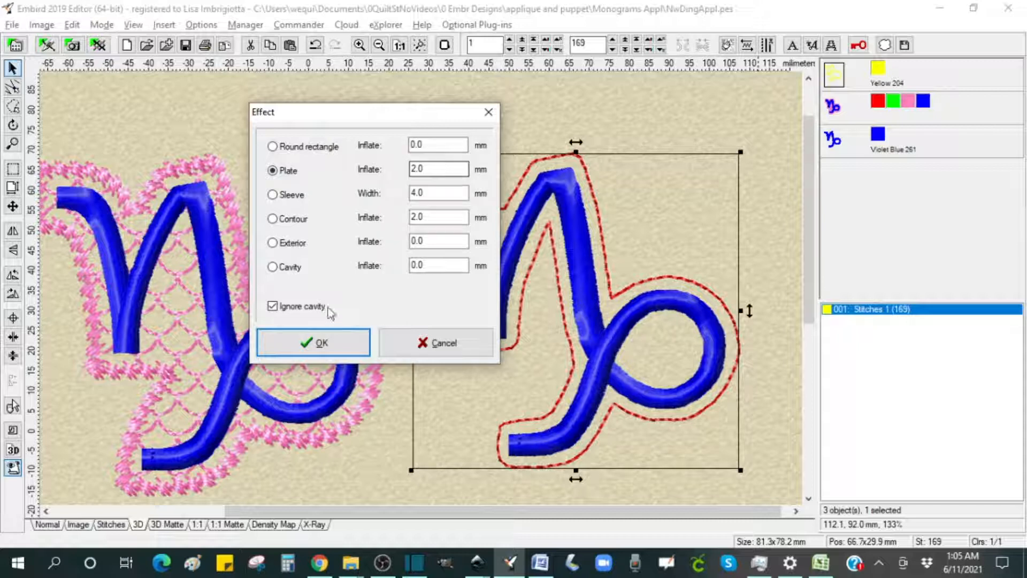
pyautogui.click(342, 343)
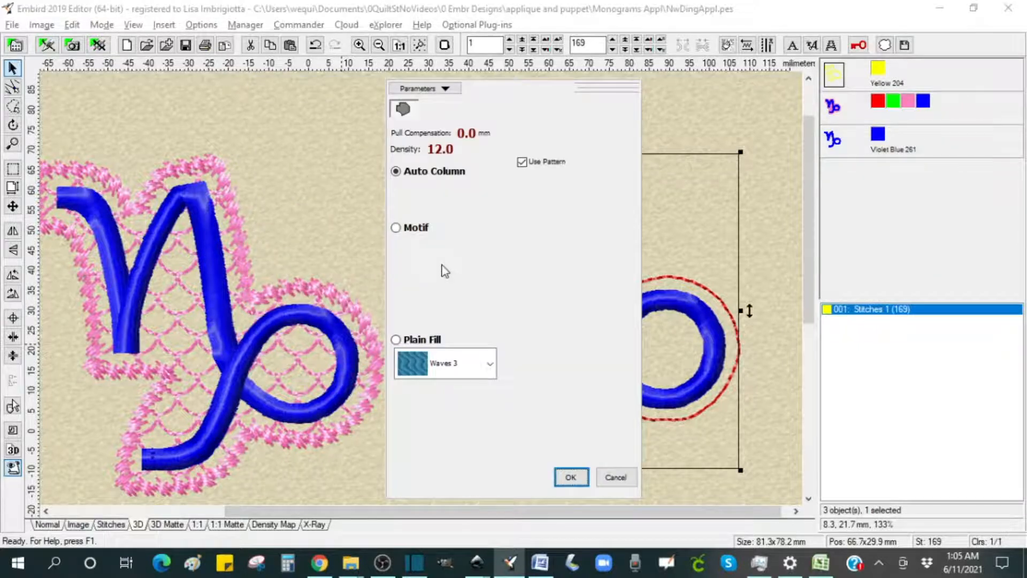
pyautogui.click(398, 230)
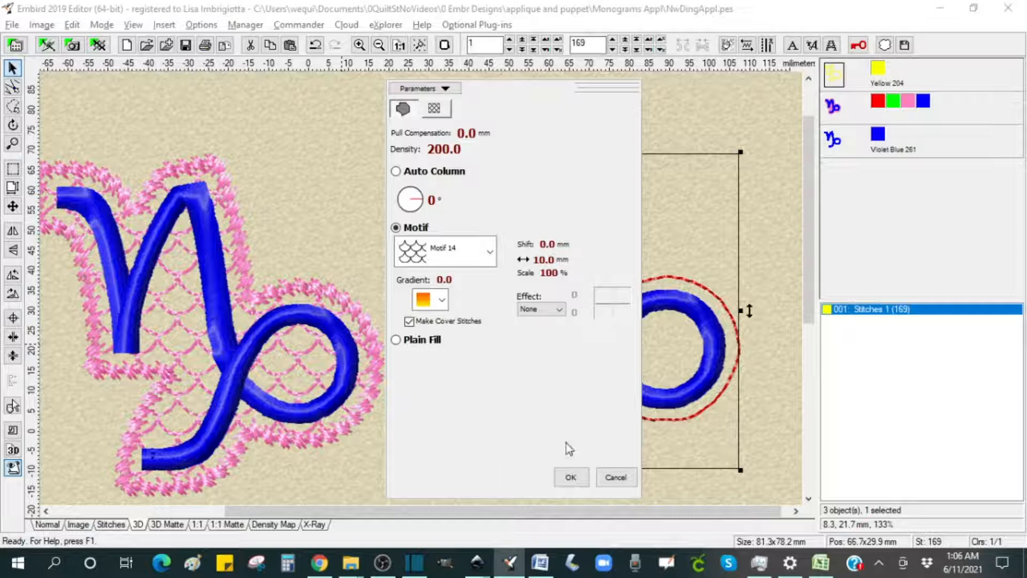
pyautogui.click(570, 477)
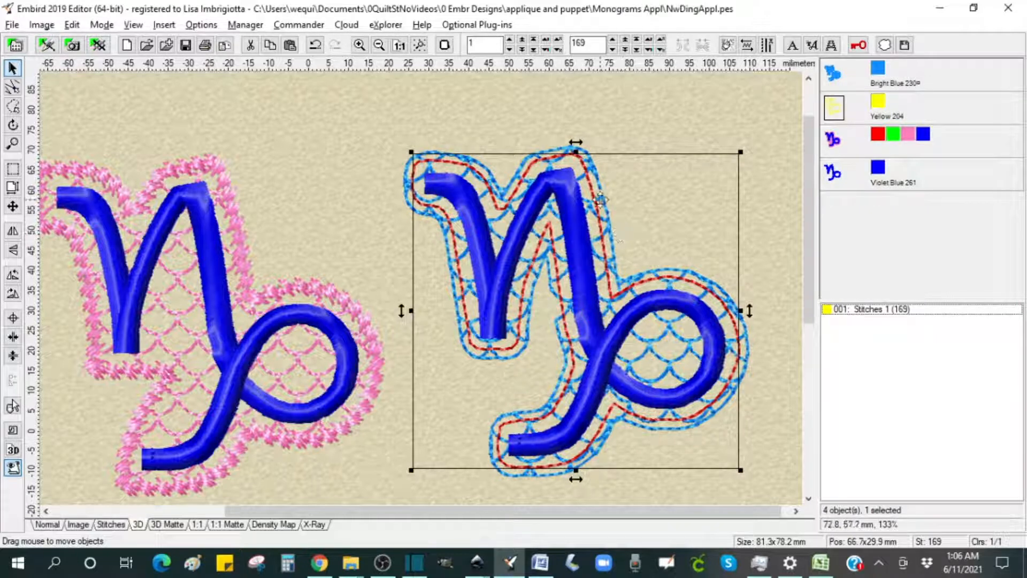
# Step: Examine up close how the motif-filled plate sits around the contour outline between the symbol's stems
pyautogui.click(13, 143)
pyautogui.click(602, 238)
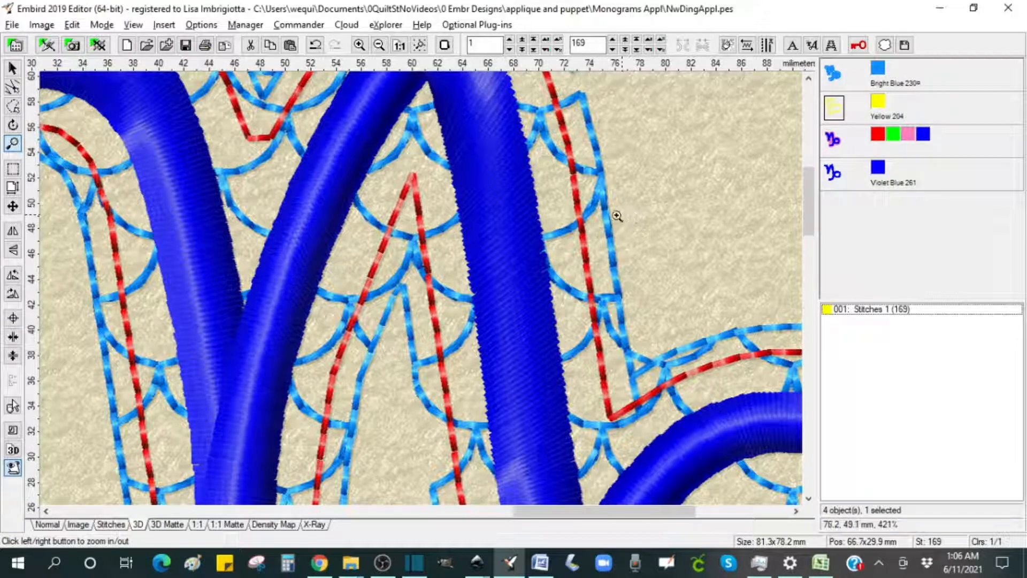
pyautogui.click(588, 220)
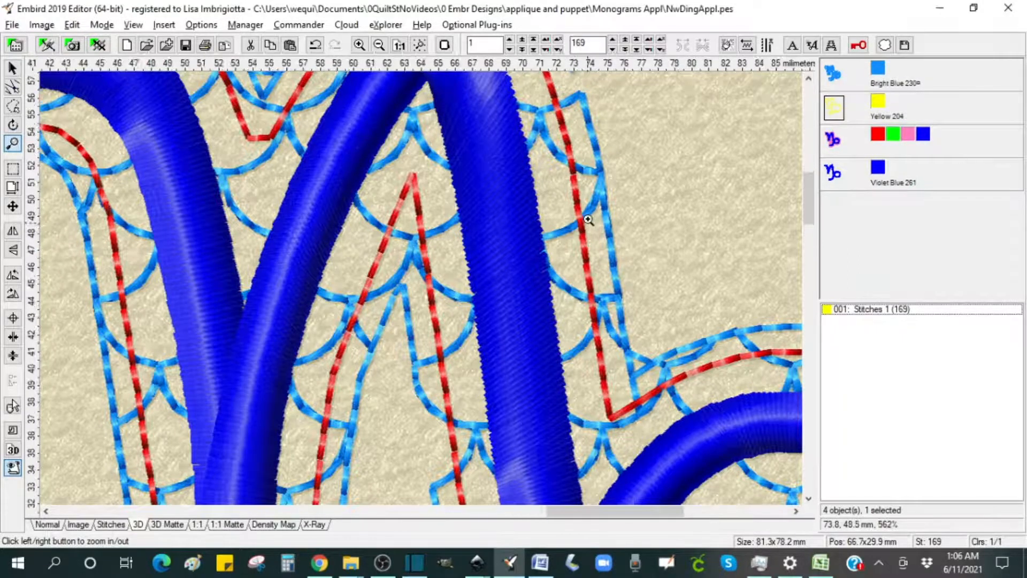
pyautogui.click(587, 219)
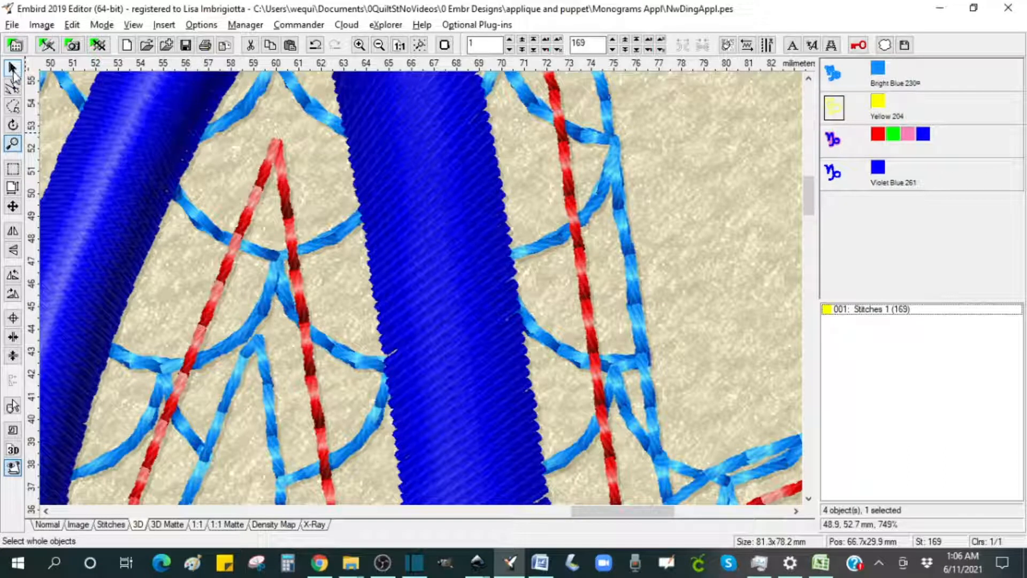
pyautogui.click(379, 47)
pyautogui.click(379, 47)
pyautogui.click(379, 47)
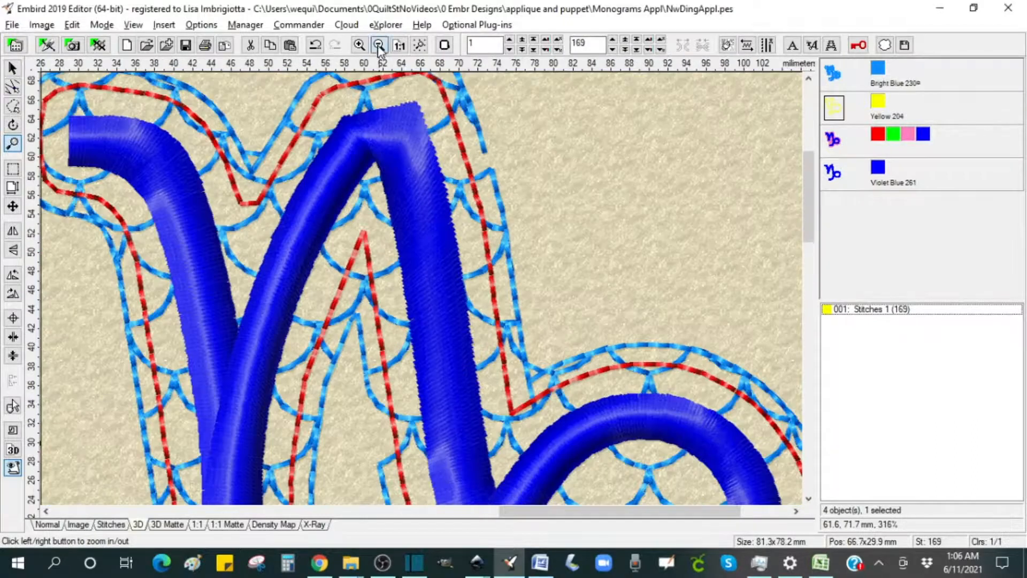
# Step: Start a Sleeve effect from the yellow contour outline with a 4.0 mm width and Ignore cavity enabled
pyautogui.click(378, 47)
pyautogui.click(379, 49)
pyautogui.click(379, 48)
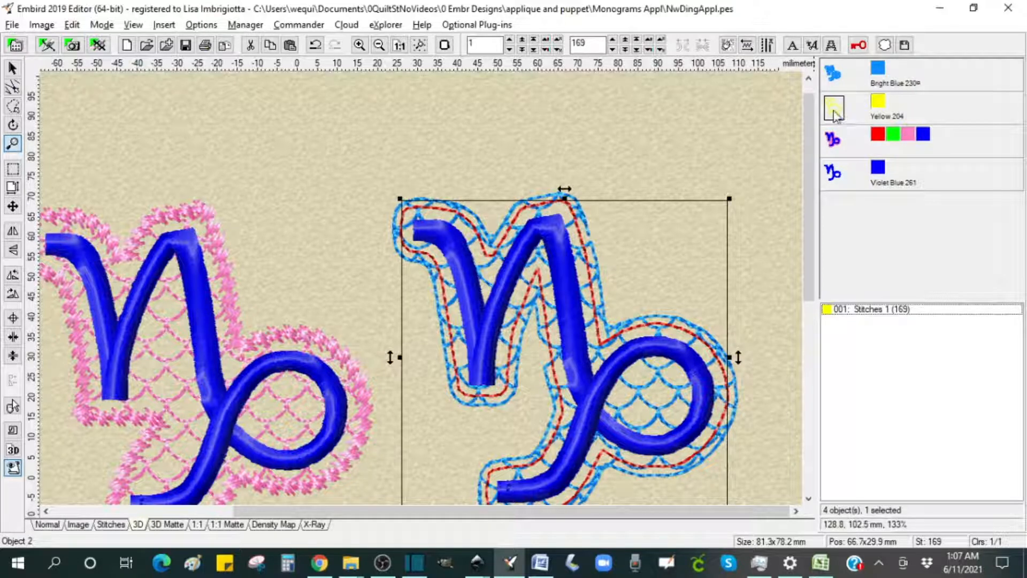
pyautogui.moveTo(833, 113)
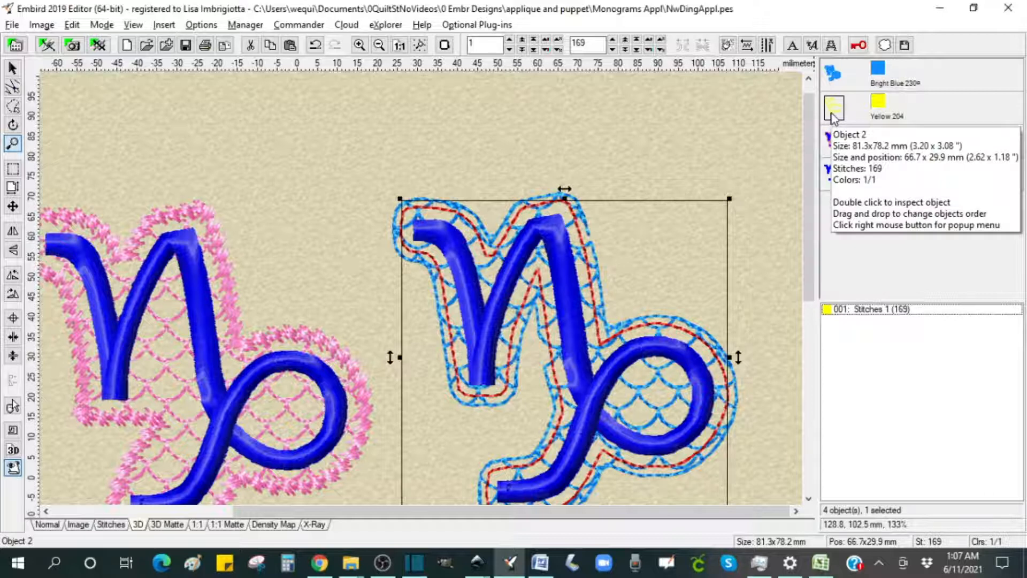
pyautogui.click(163, 24)
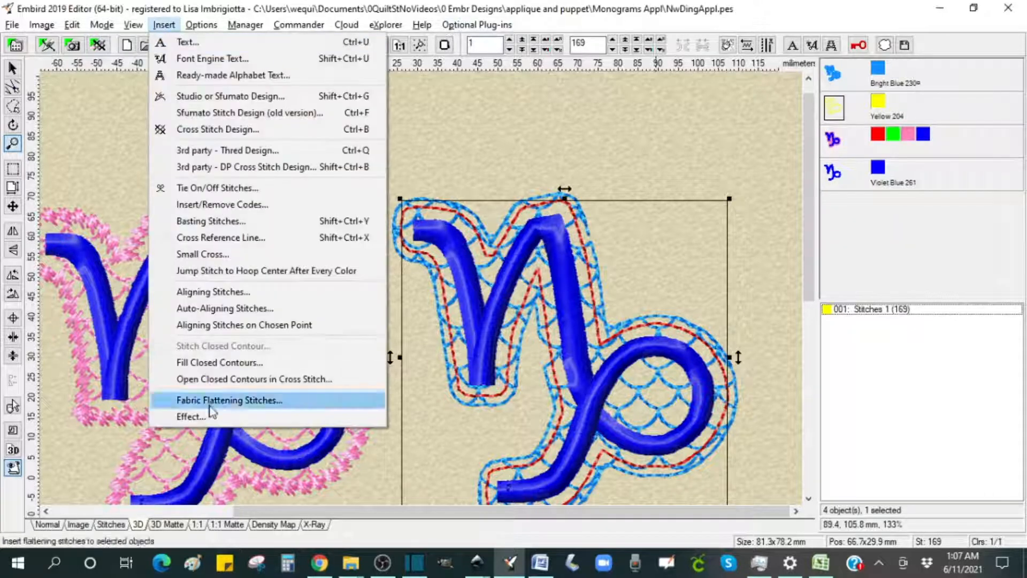
pyautogui.click(206, 419)
pyautogui.click(411, 235)
pyautogui.moveTo(527, 156); pyautogui.dragTo(433, 72)
pyautogui.click(465, 148)
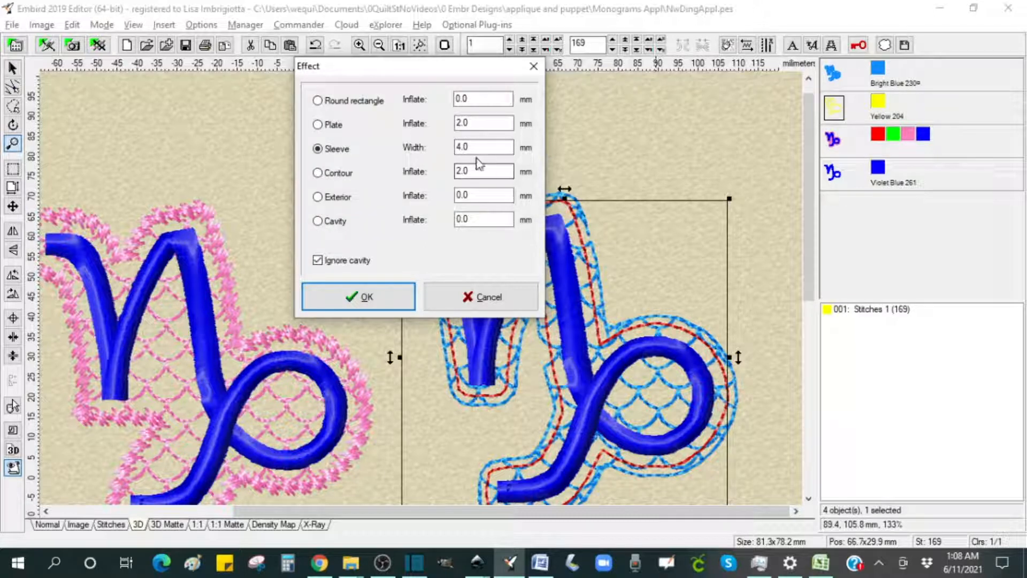
pyautogui.click(471, 147)
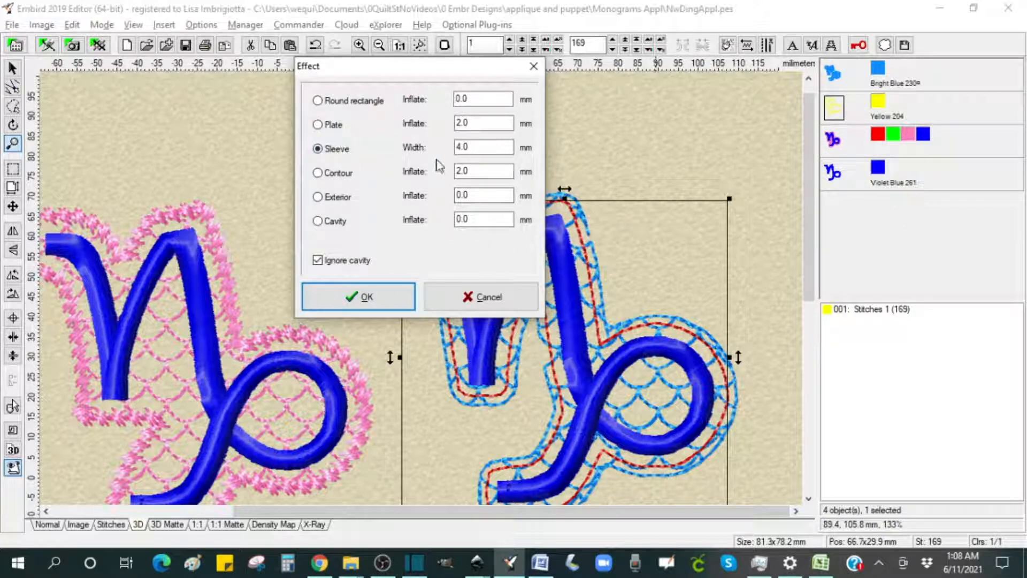
pyautogui.click(468, 147)
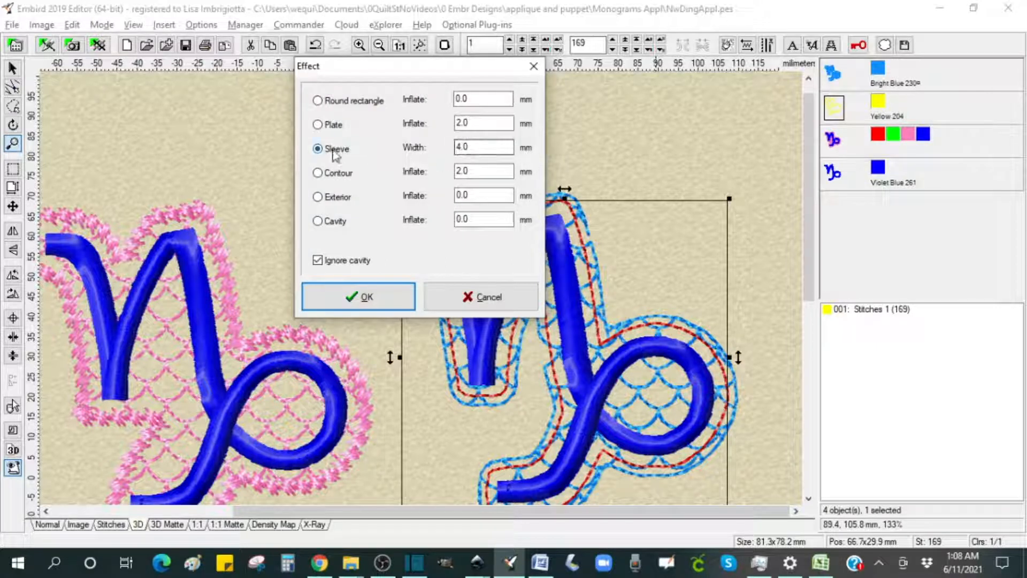
pyautogui.click(362, 300)
pyautogui.click(361, 300)
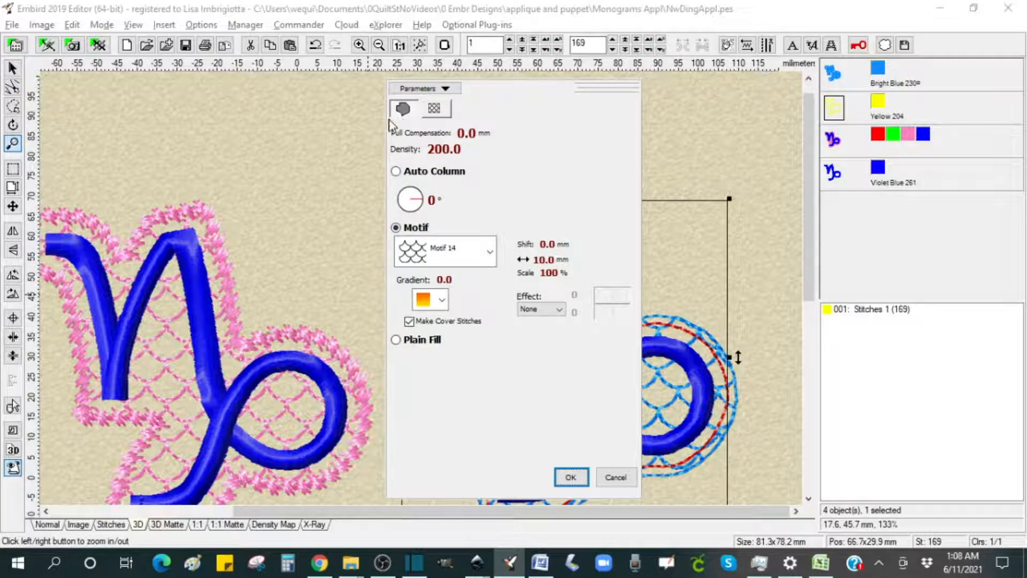
# Step: Generate the sleeve as an Auto Column using the Waves 3 pattern with a density of 12.0
pyautogui.click(396, 172)
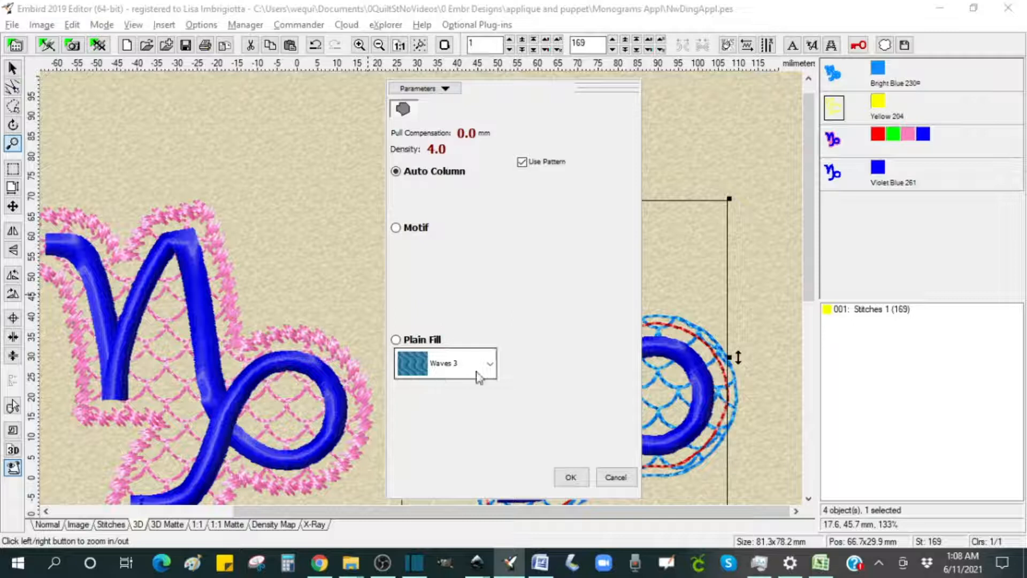
pyautogui.click(522, 162)
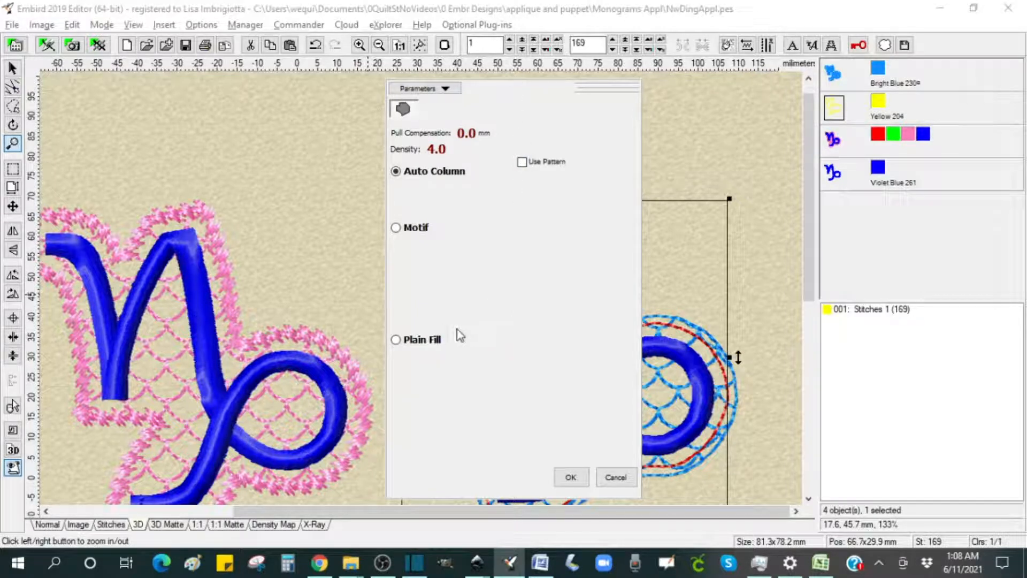
pyautogui.click(523, 162)
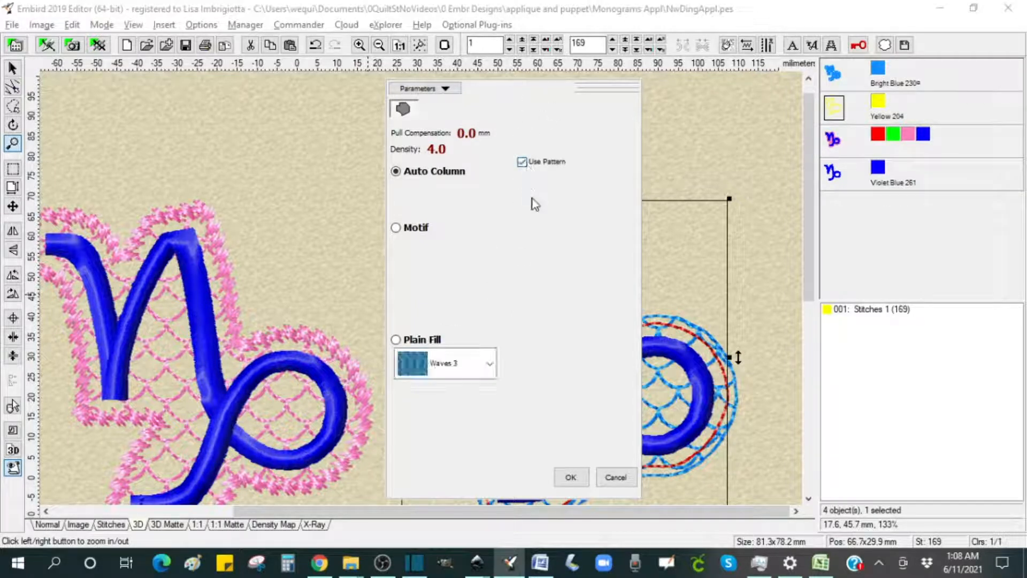
pyautogui.click(490, 365)
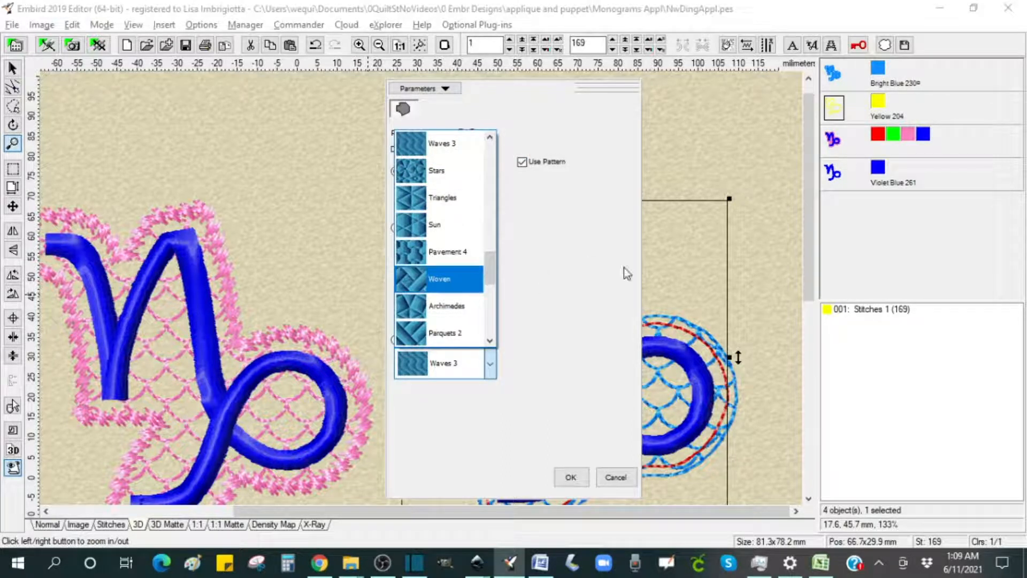
pyautogui.click(538, 284)
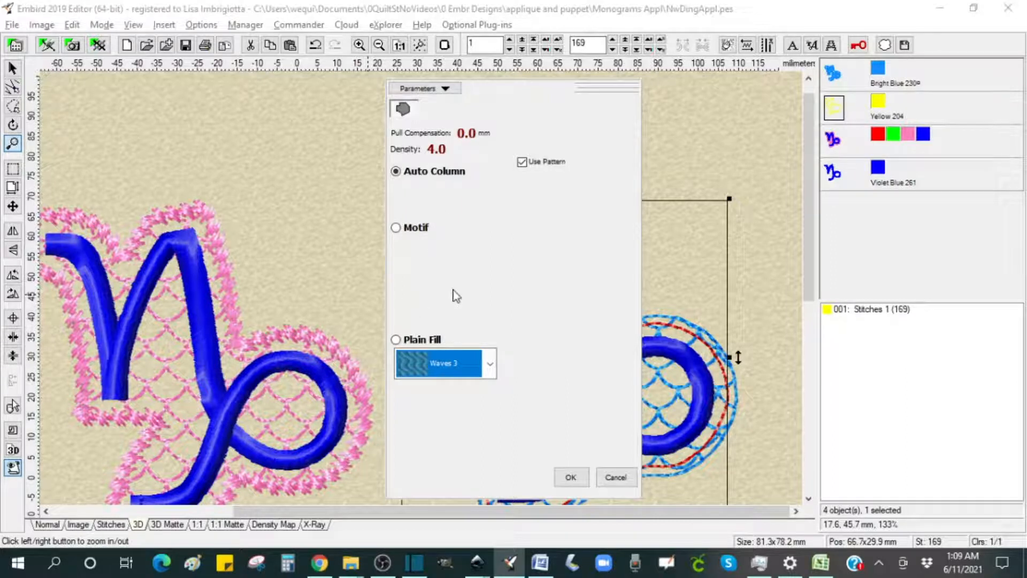
pyautogui.click(410, 152)
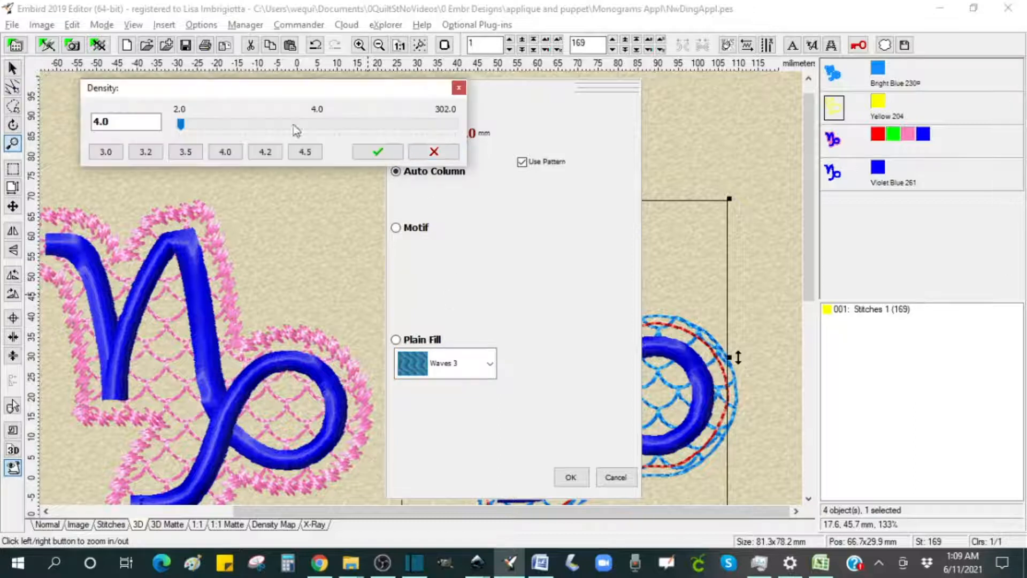
pyautogui.write('12')
pyautogui.click(377, 151)
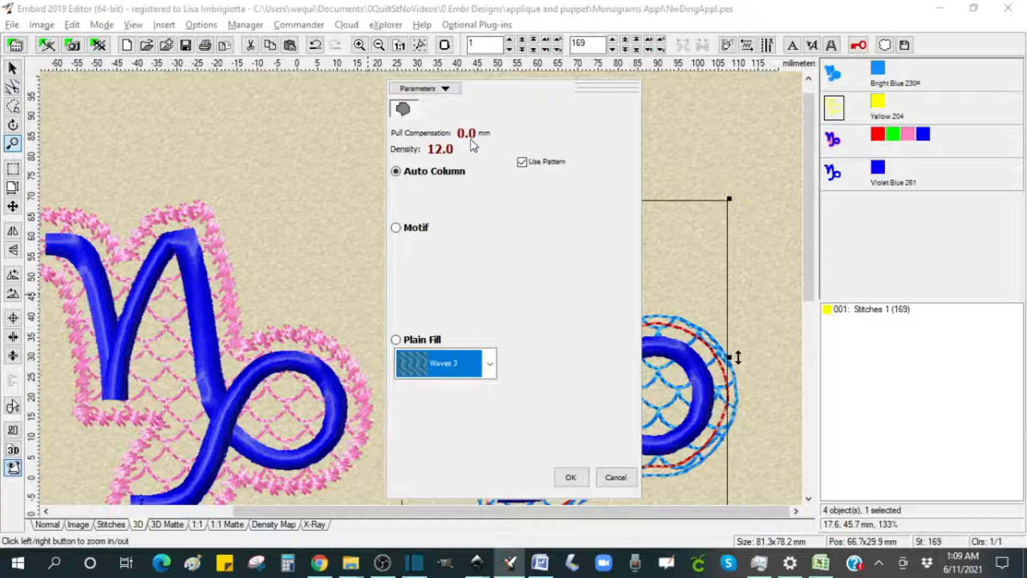
pyautogui.click(570, 478)
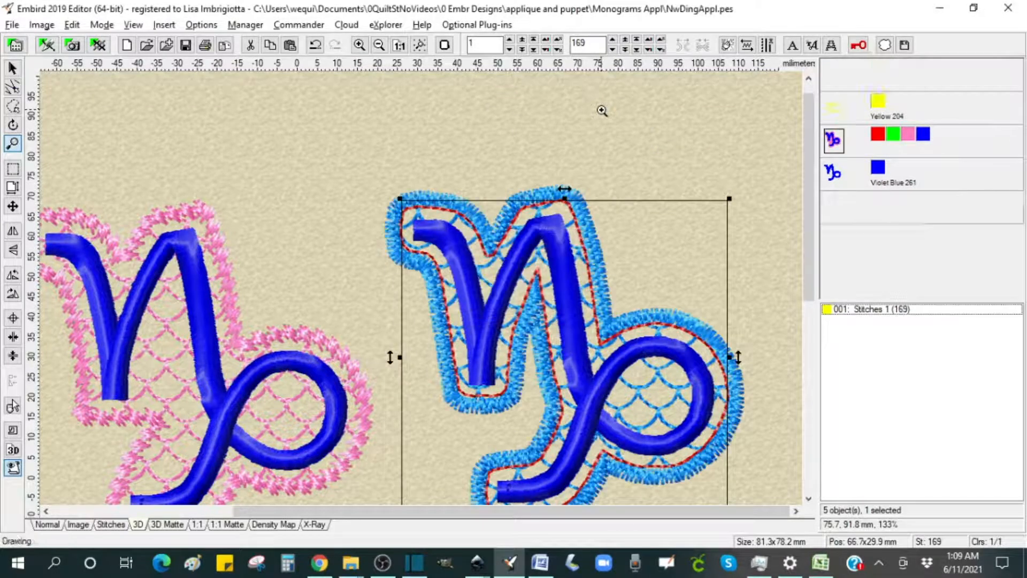
# Step: Deselect all objects and examine up close how the blue sleeve covers the plate's edge around the symbol's first stem
pyautogui.scroll(-3, 806, 197)
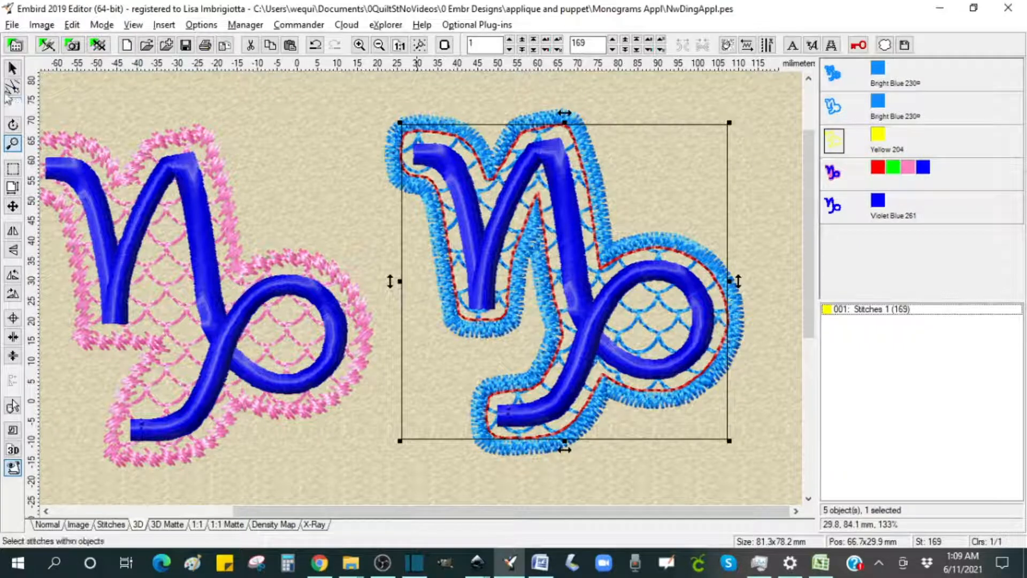
pyautogui.click(12, 68)
pyautogui.click(755, 171)
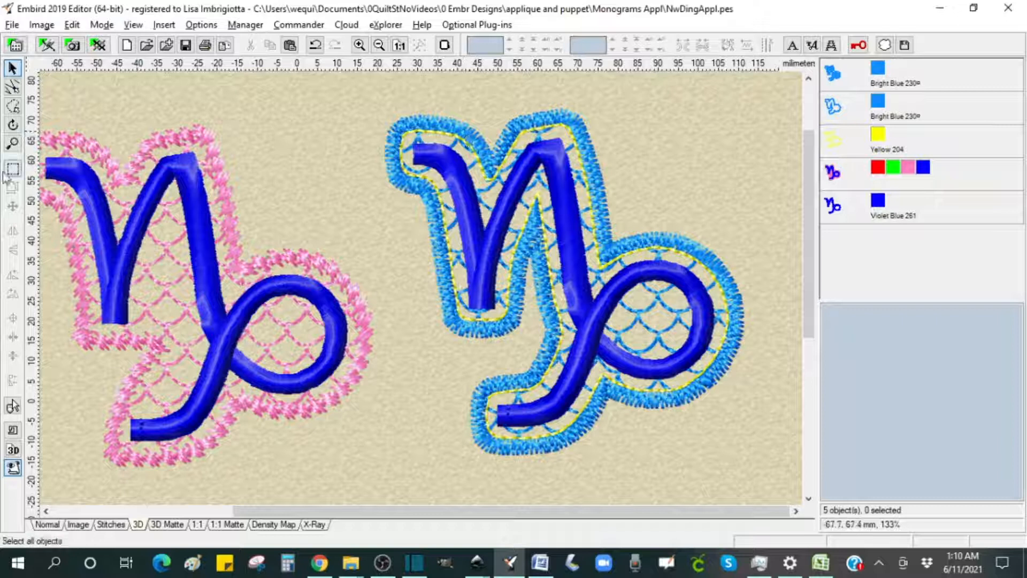
pyautogui.click(19, 148)
pyautogui.click(456, 117)
pyautogui.click(451, 115)
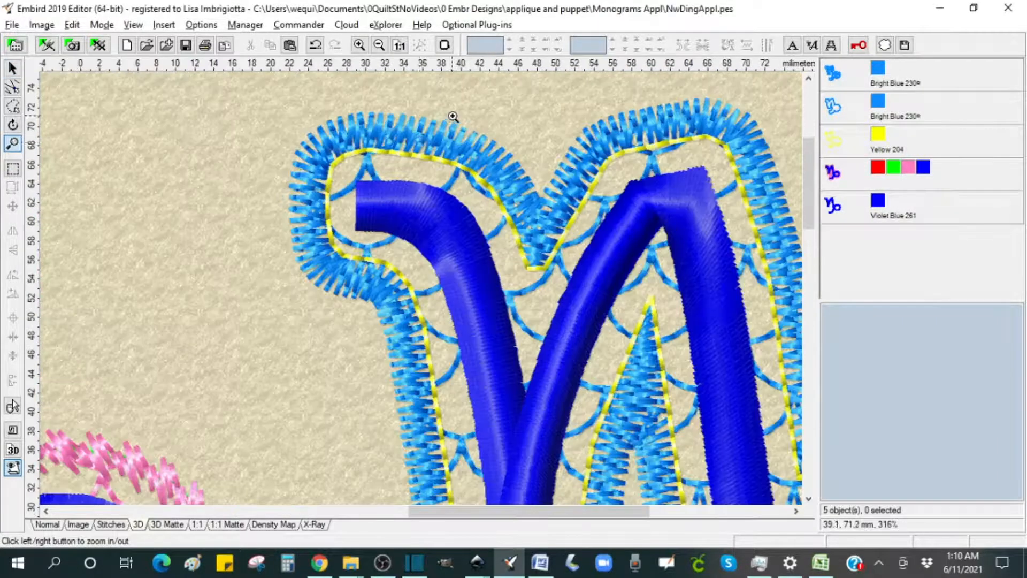
pyautogui.click(454, 129)
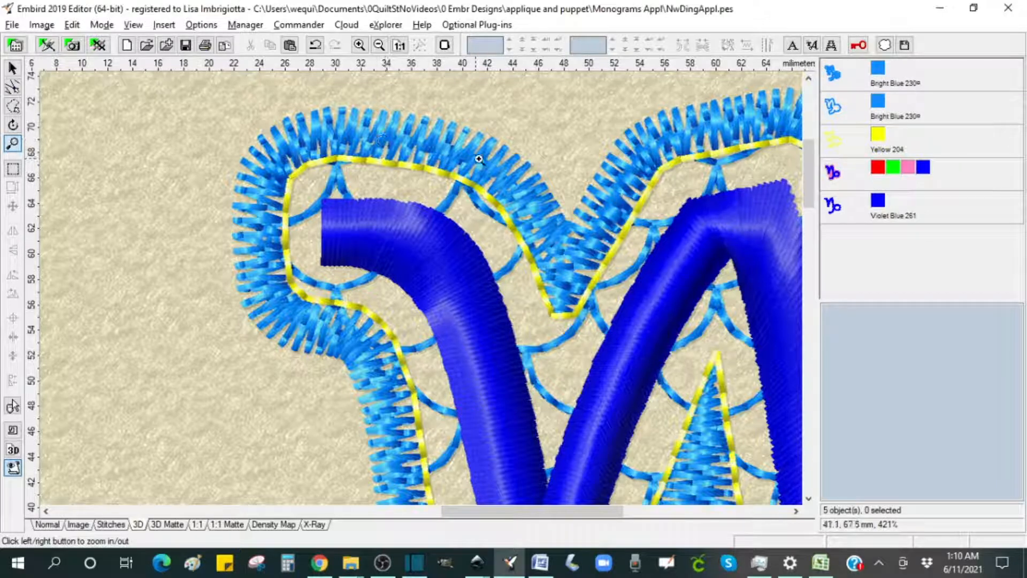
# Step: Hide and show the blue sleeve to compare the border with the motif plate beneath, and review the objects' details
pyautogui.moveTo(849, 115)
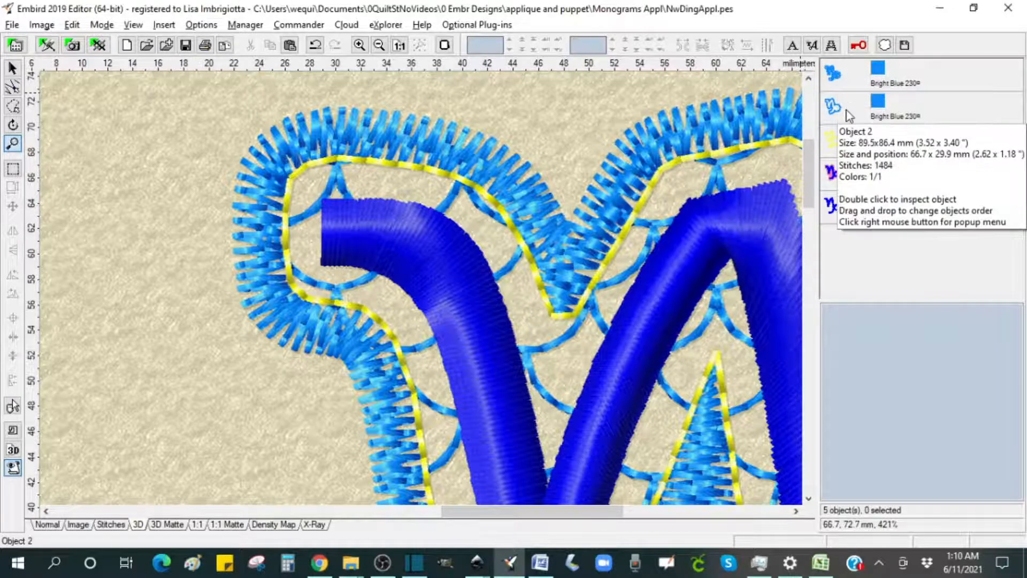
pyautogui.moveTo(877, 105)
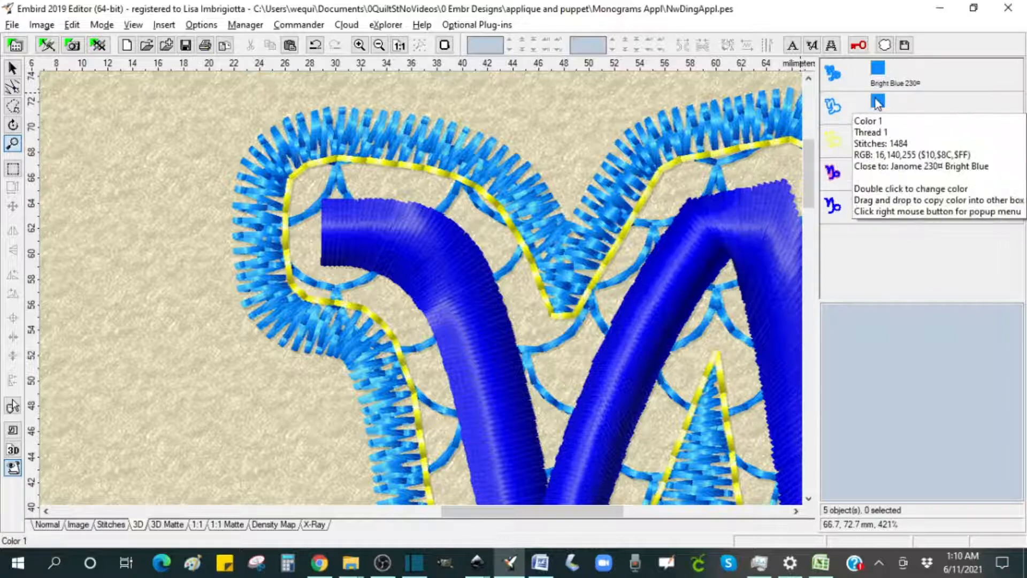
pyautogui.click(878, 102)
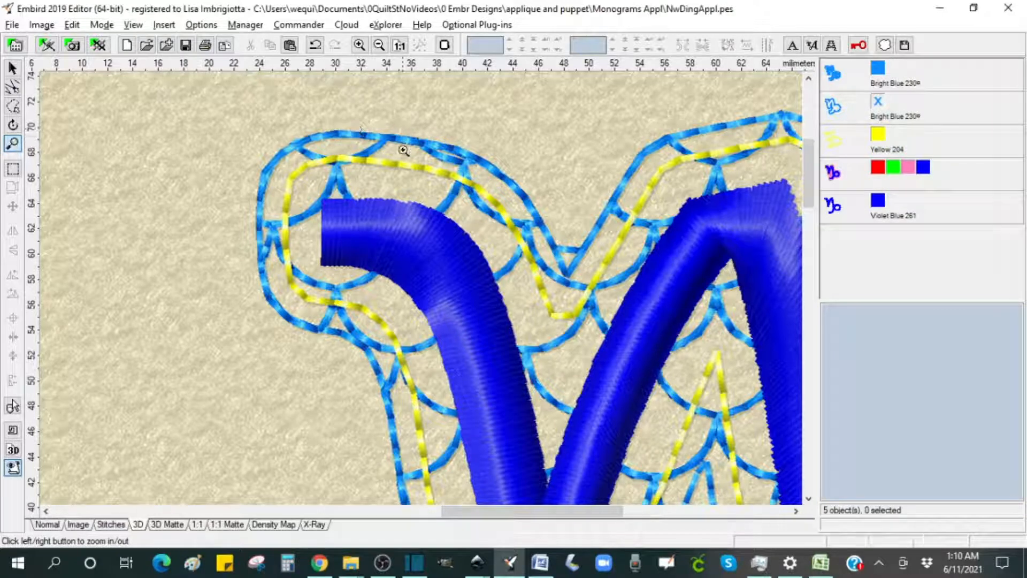
pyautogui.click(878, 104)
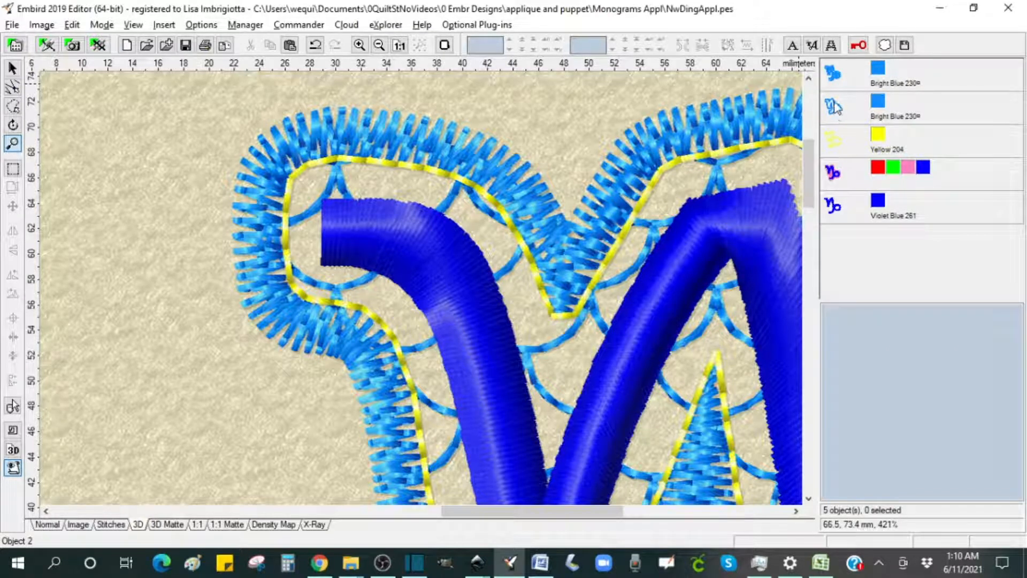
pyautogui.moveTo(842, 117)
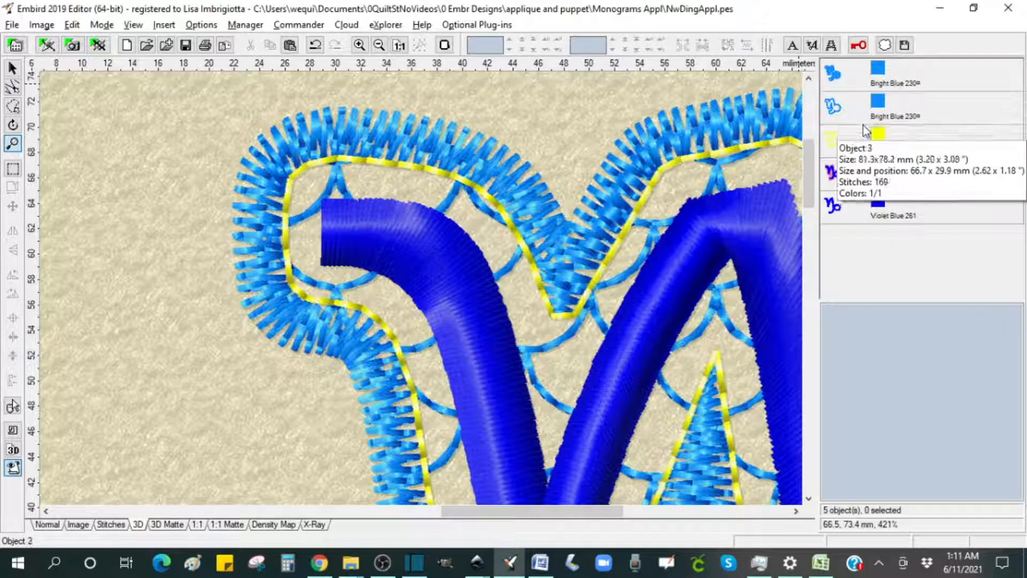
pyautogui.moveTo(856, 132)
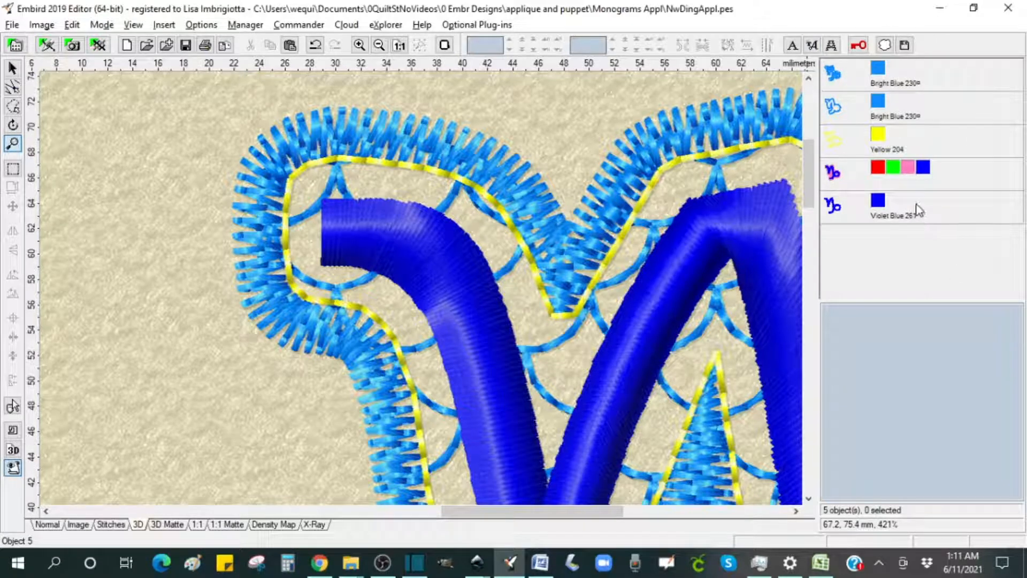
pyautogui.moveTo(916, 209)
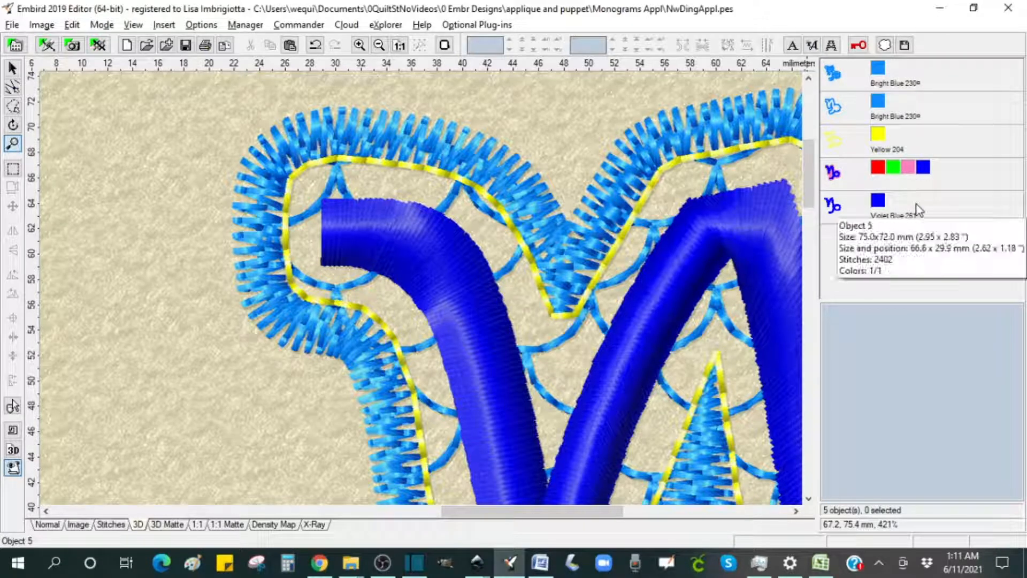
# Step: Select the yellow contour outline as the source for another effect
pyautogui.click(834, 144)
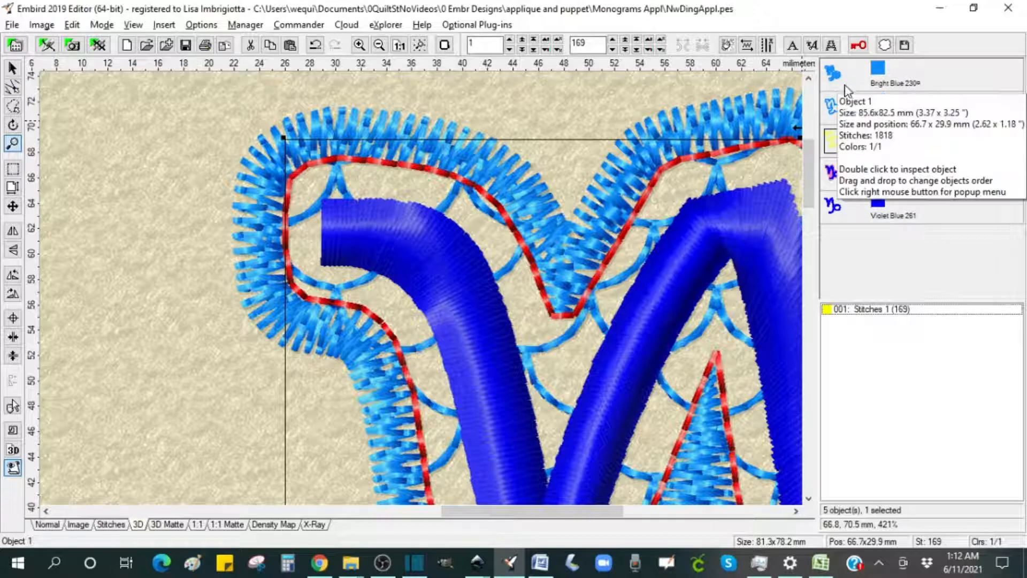
pyautogui.moveTo(899, 84)
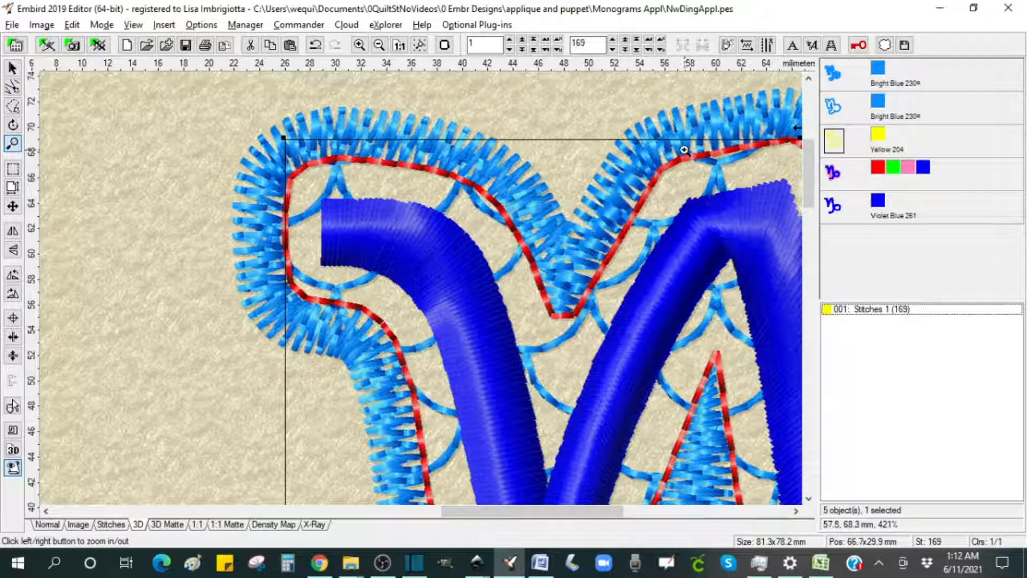
pyautogui.moveTo(837, 151)
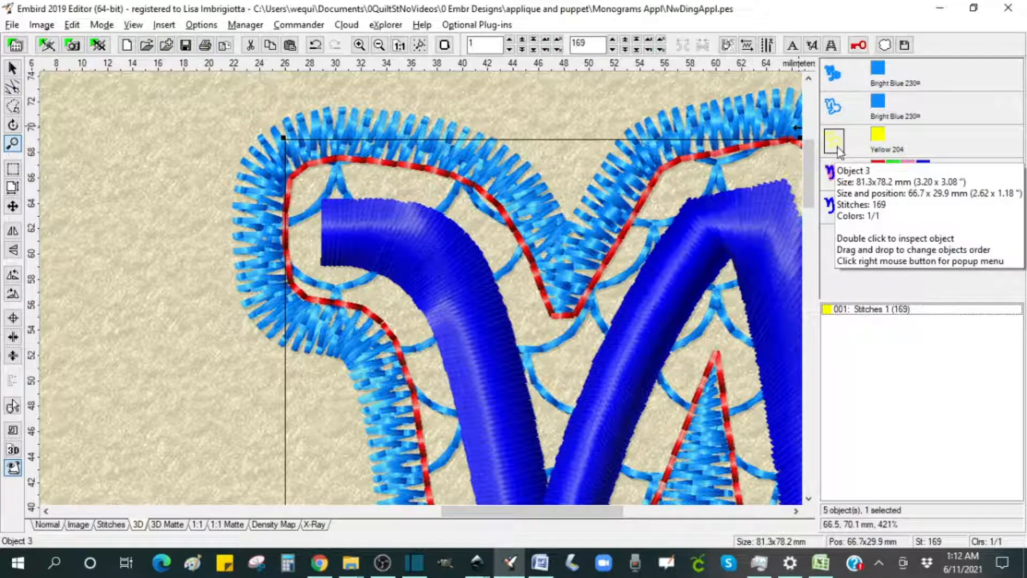
pyautogui.click(163, 25)
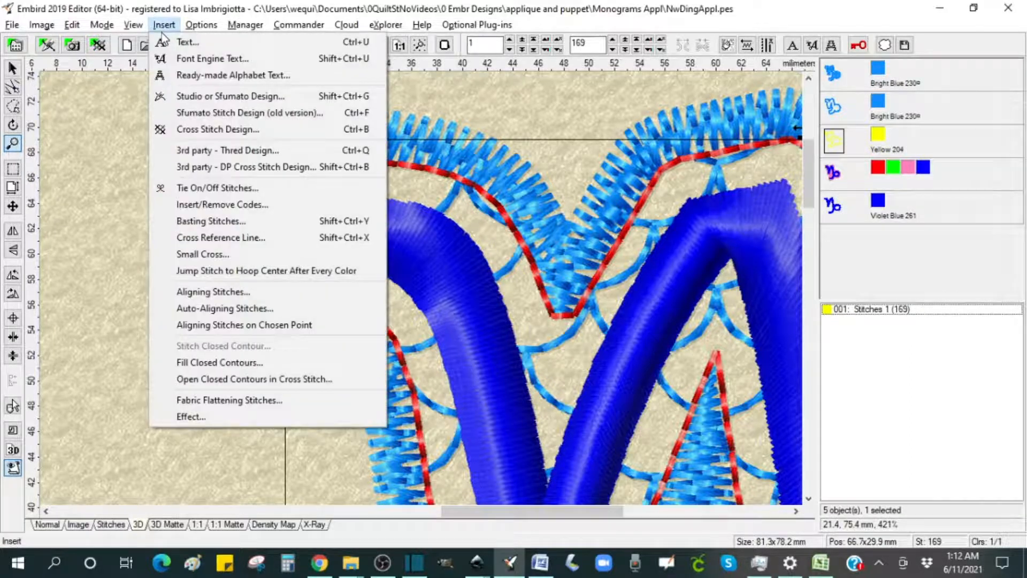
pyautogui.click(212, 417)
pyautogui.click(410, 260)
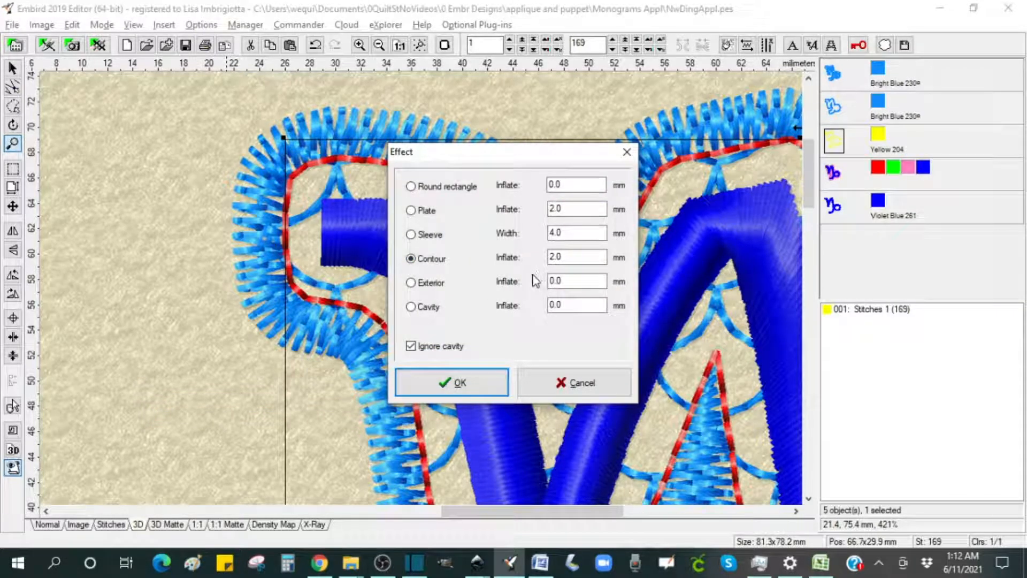
pyautogui.moveTo(541, 161); pyautogui.dragTo(401, 214)
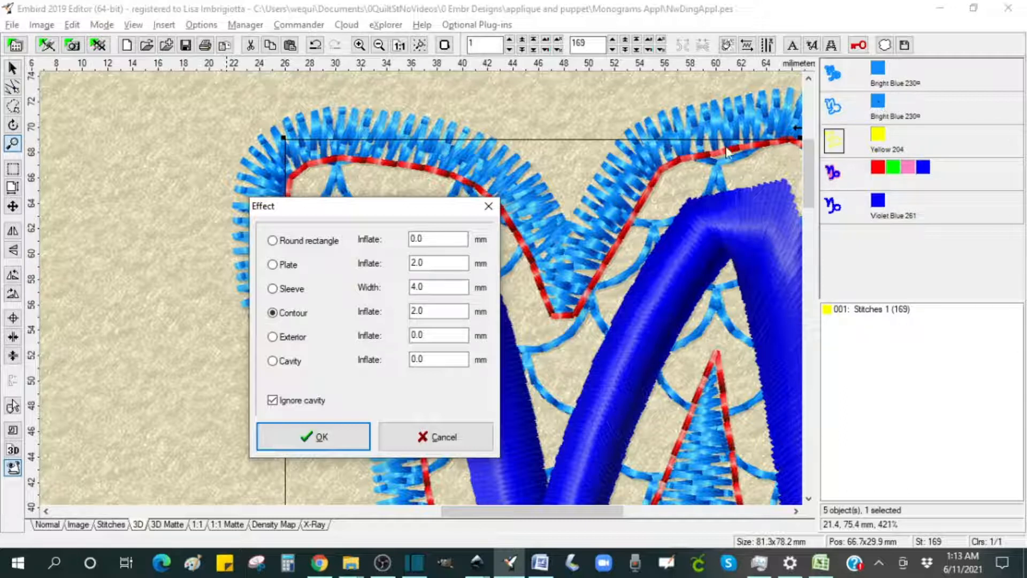
pyautogui.click(436, 440)
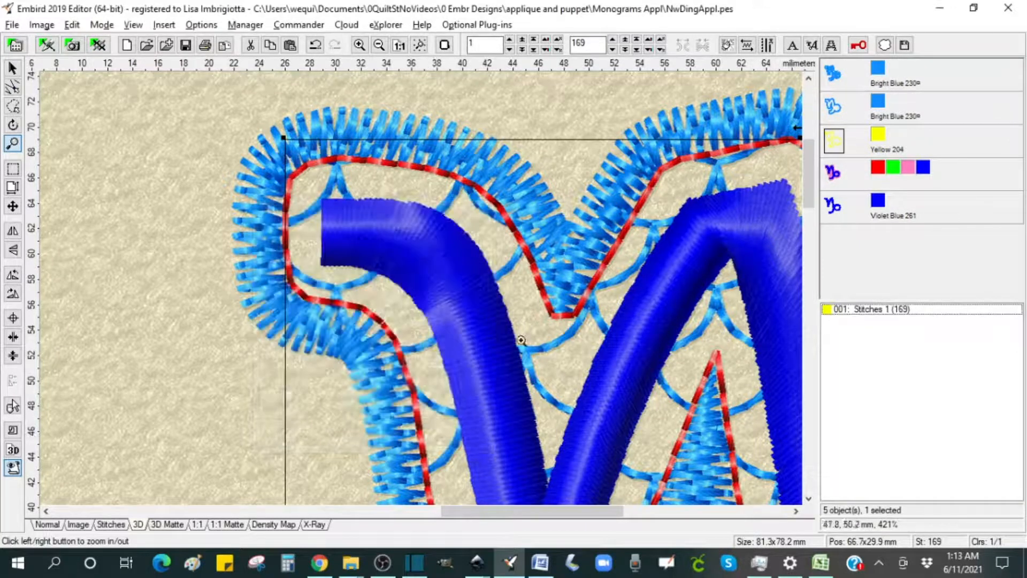
# Step: Hide the sleeve and generate a Contour effect from the yellow outline with 1 mm inflation and a 2 mm stitch length
pyautogui.click(879, 104)
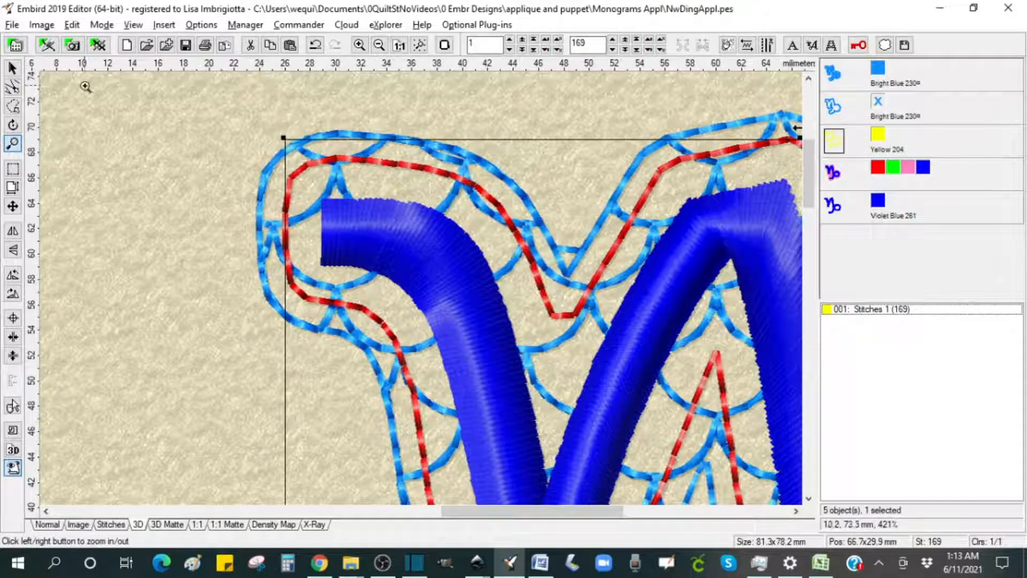
pyautogui.click(164, 24)
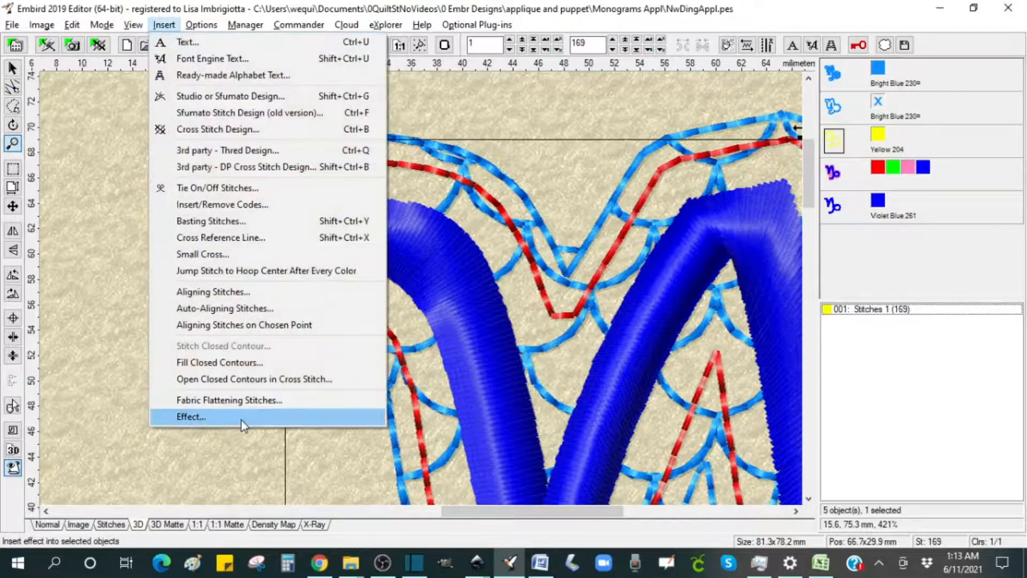
pyautogui.click(245, 415)
pyautogui.moveTo(531, 149); pyautogui.dragTo(285, 120)
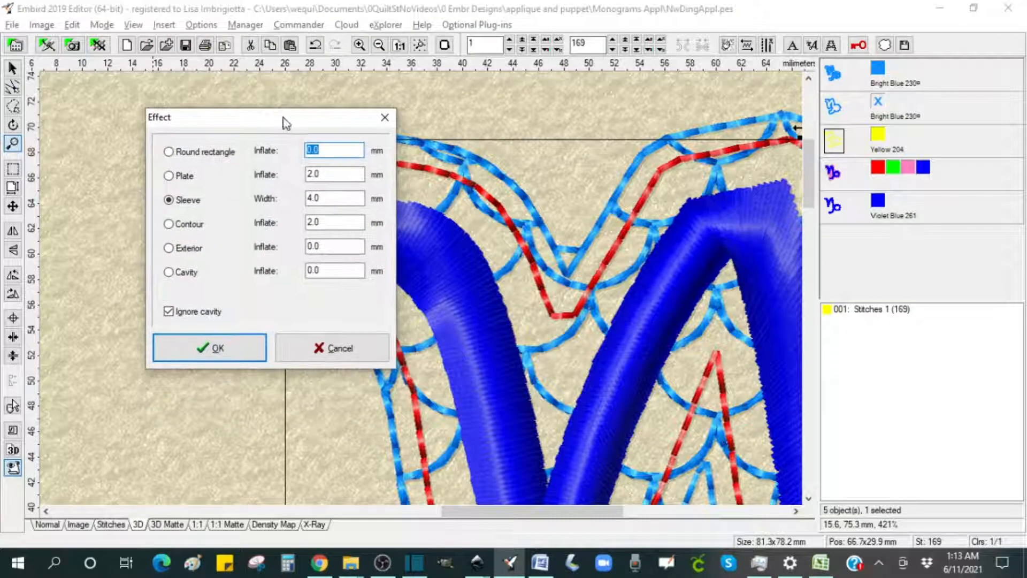
pyautogui.click(169, 225)
pyautogui.click(332, 222)
pyautogui.doubleClick(327, 222)
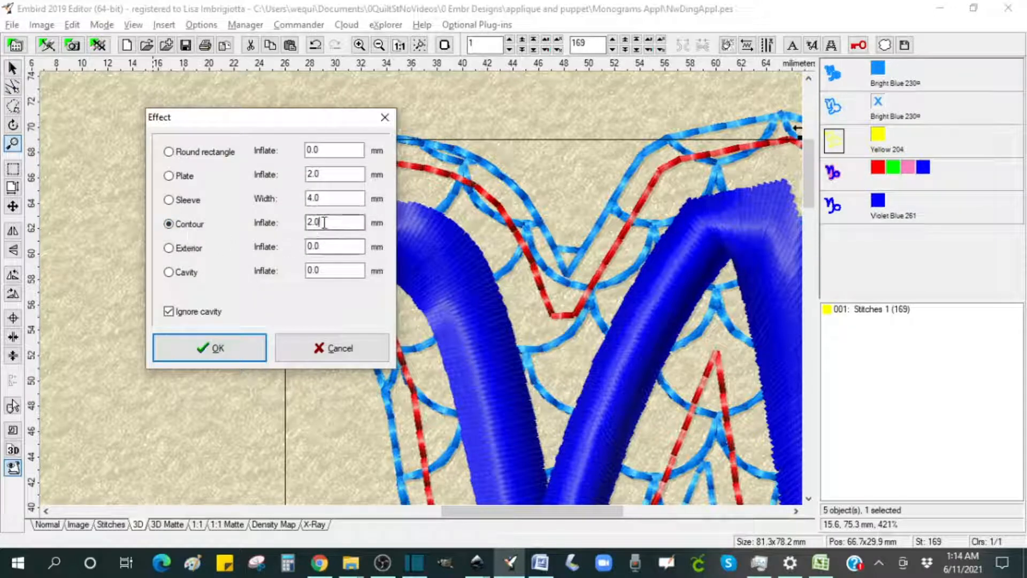
pyautogui.write('1')
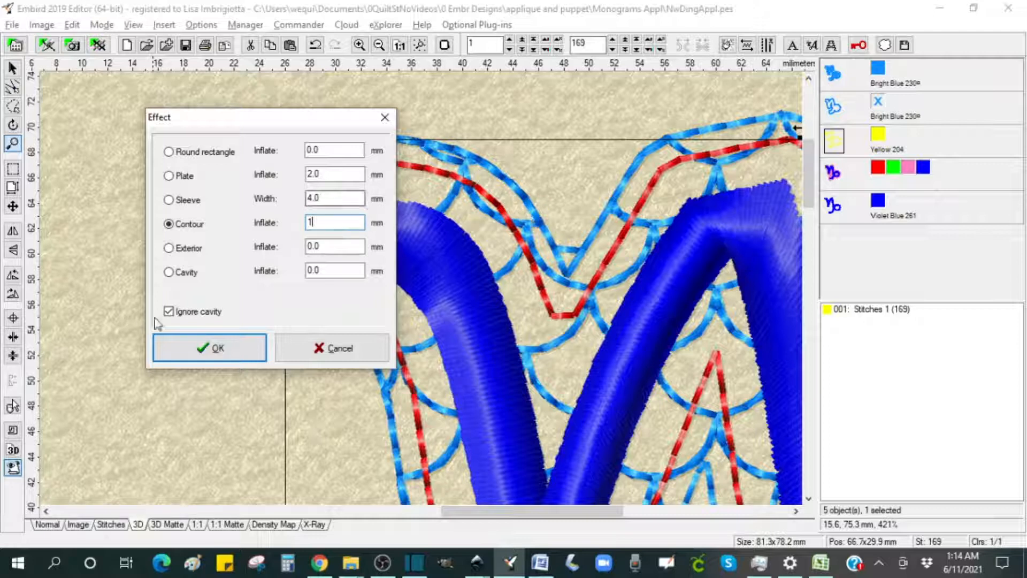
pyautogui.click(214, 353)
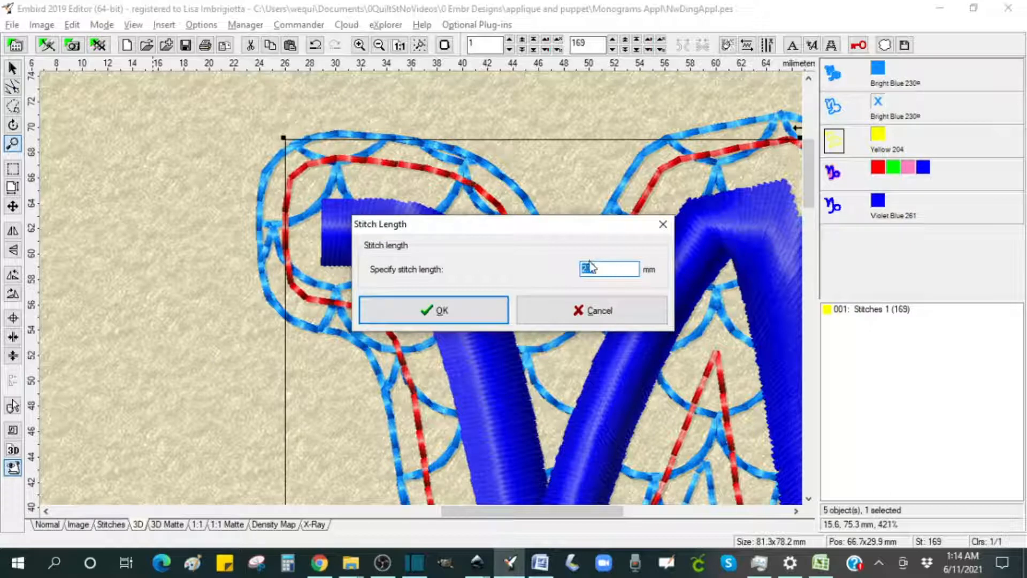
pyautogui.write('2')
pyautogui.click(439, 315)
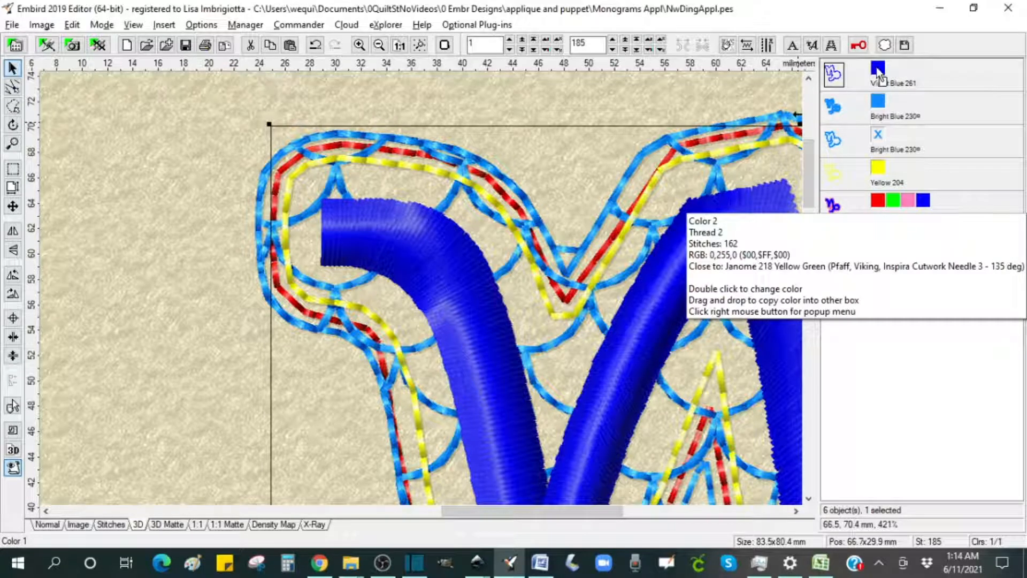
# Step: Recolor the new 1 mm contour to match the second thread color of the four-color design, and deselect it
pyautogui.moveTo(880, 79); pyautogui.dragTo(880, 79)
pyautogui.click(943, 102)
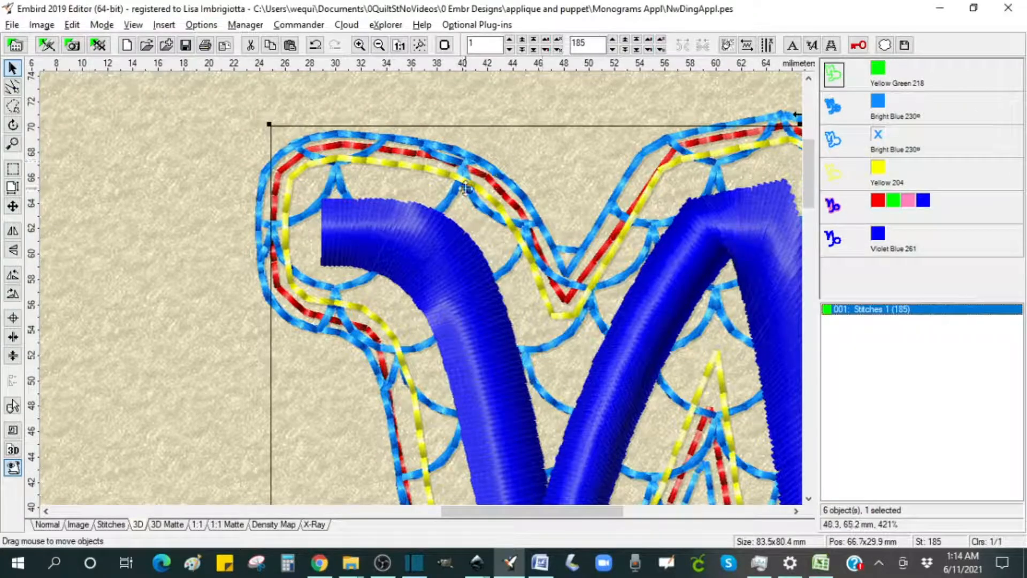
pyautogui.click(96, 136)
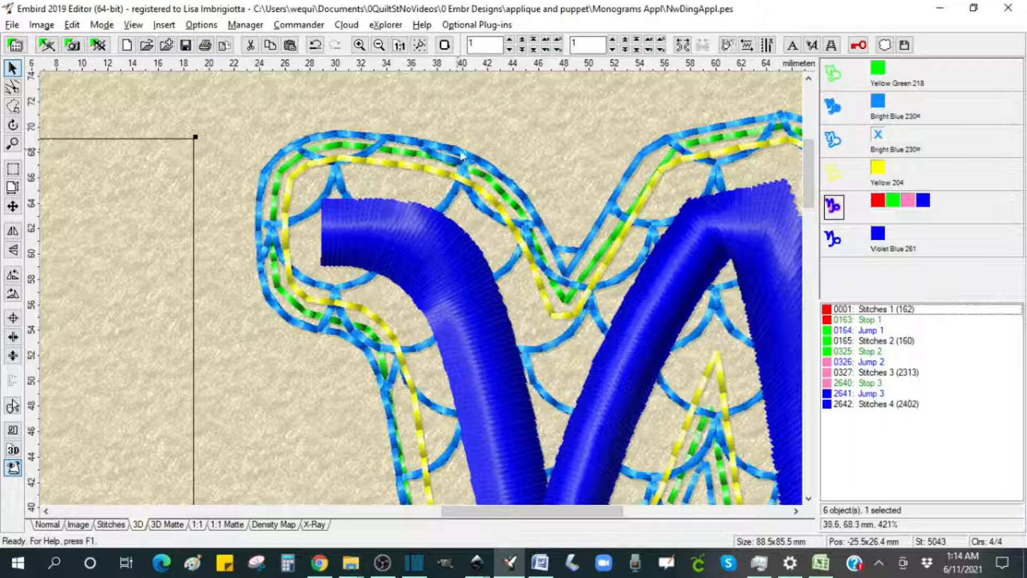
# Step: Generate a second Contour effect from the yellow outline with 2.0 mm inflation and a 2 mm stitch length
pyautogui.click(835, 175)
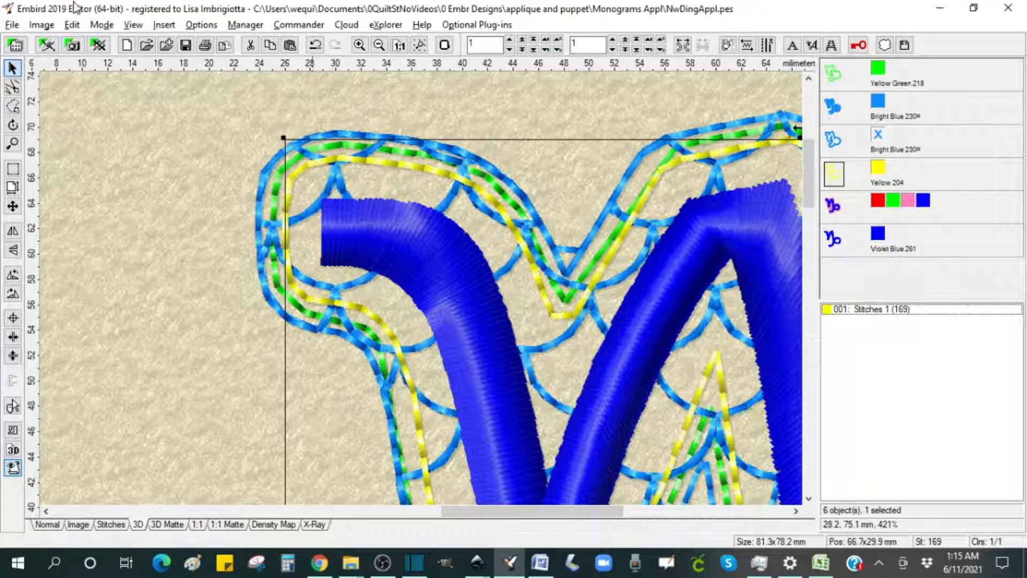
pyautogui.click(164, 25)
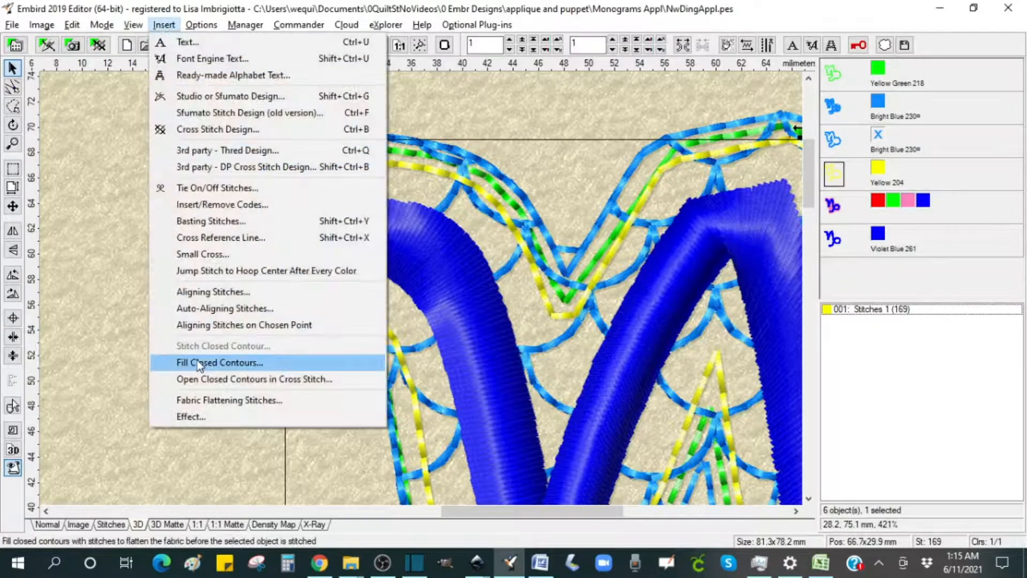
pyautogui.click(190, 417)
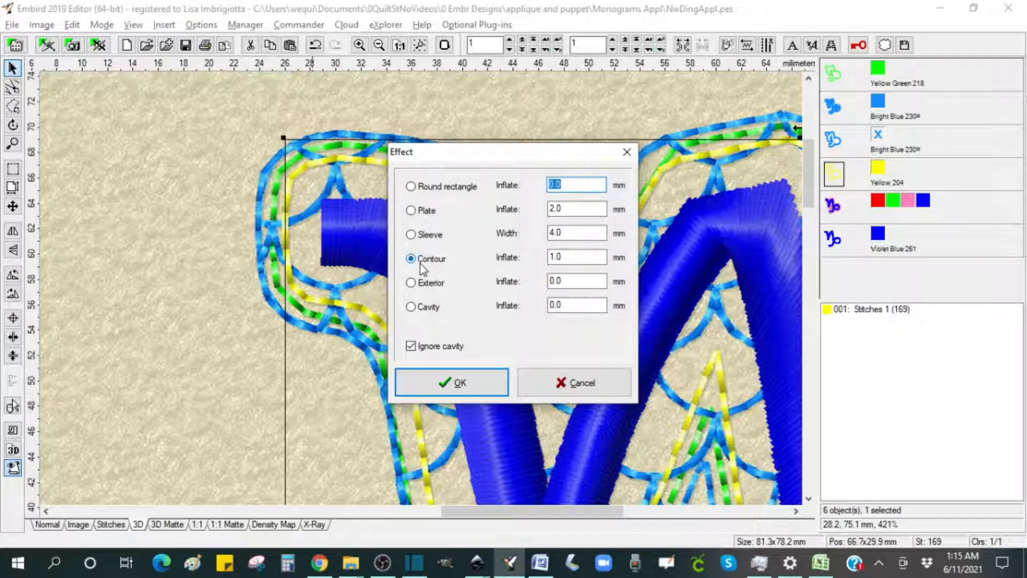
pyautogui.moveTo(479, 151); pyautogui.dragTo(301, 156)
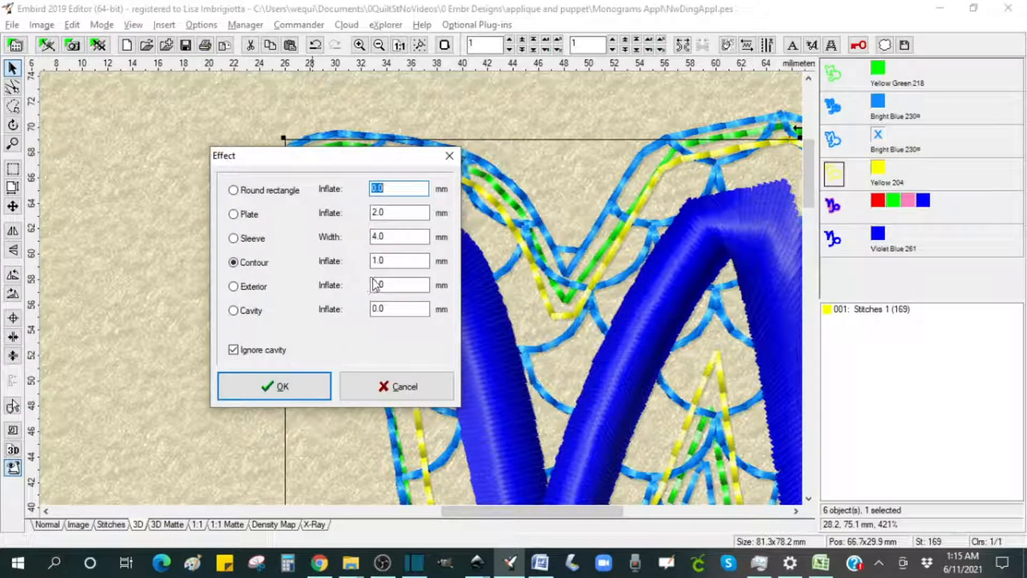
pyautogui.moveTo(385, 261); pyautogui.dragTo(365, 269)
pyautogui.write('2.')
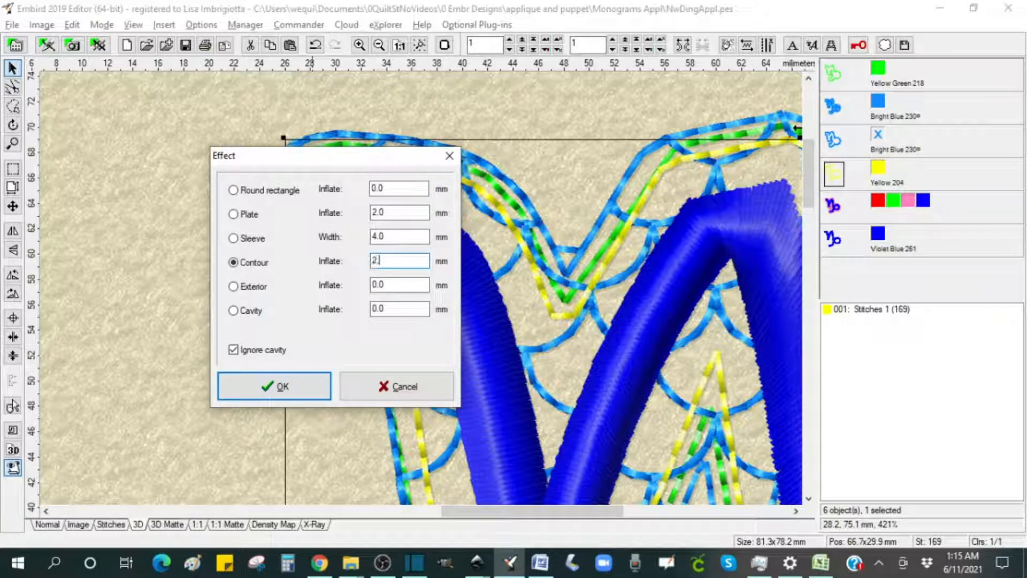
pyautogui.press('BackSpace')
pyautogui.write('.0')
pyautogui.click(278, 388)
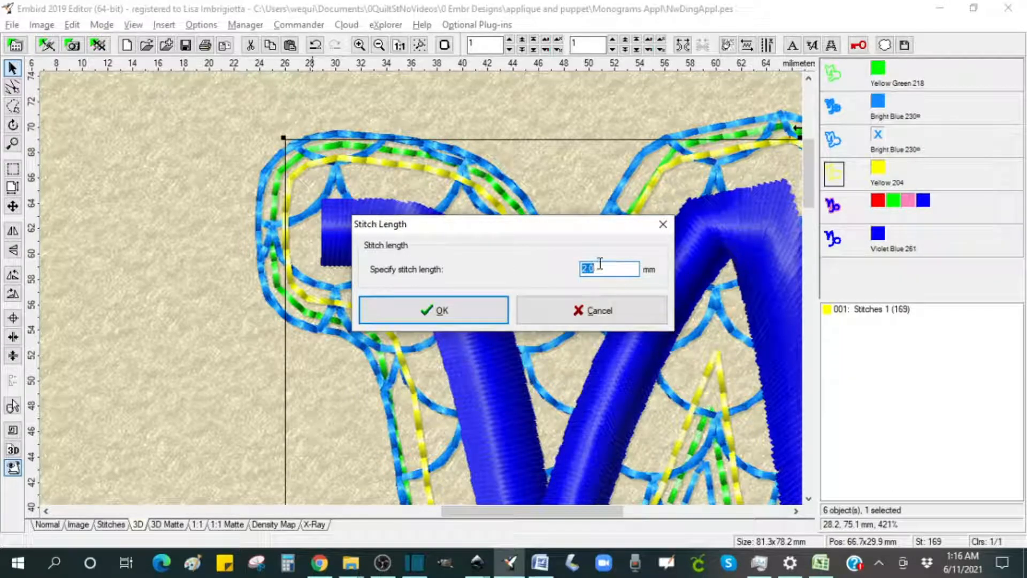
pyautogui.write('2')
pyautogui.click(438, 310)
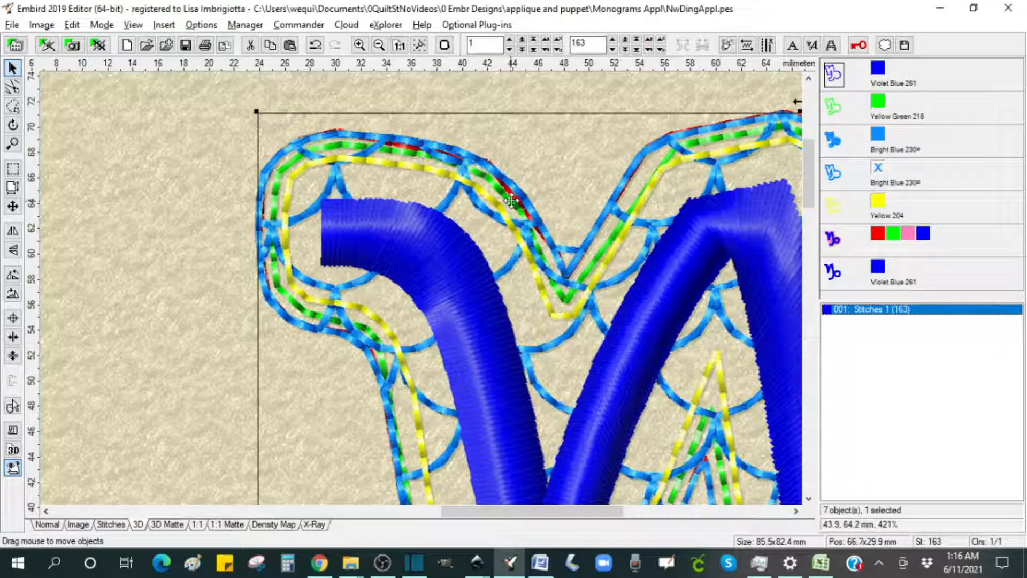
# Step: Hide the motif plate and recolor the outermost contour to match the first thread color of the four-color design, then deselect it
pyautogui.click(886, 143)
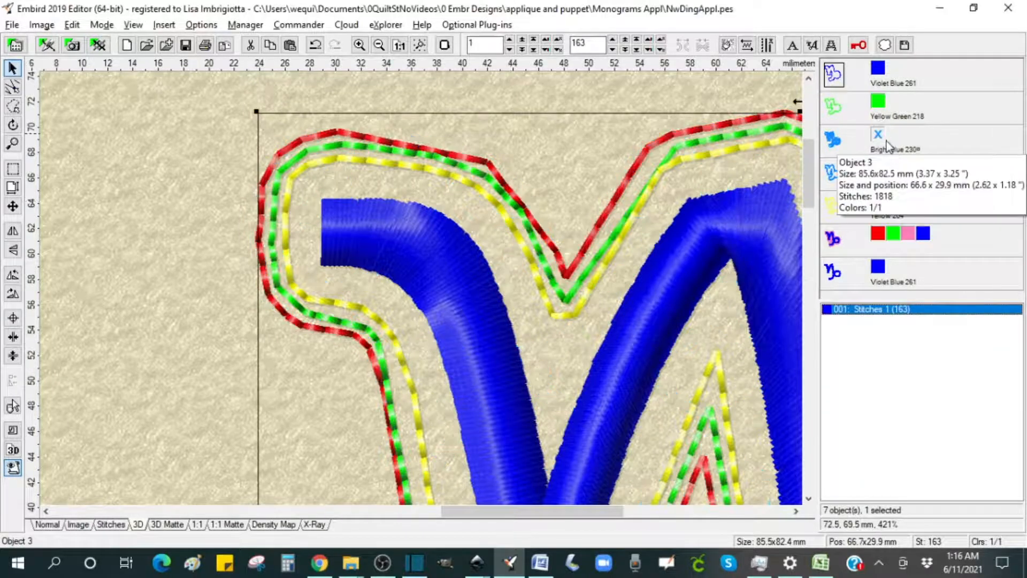
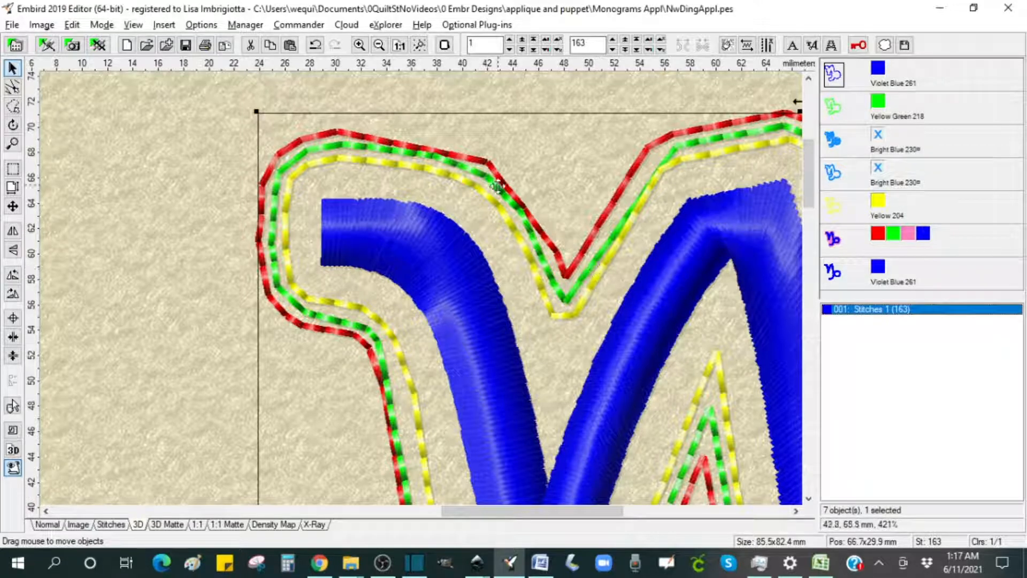
pyautogui.moveTo(879, 235); pyautogui.dragTo(879, 72)
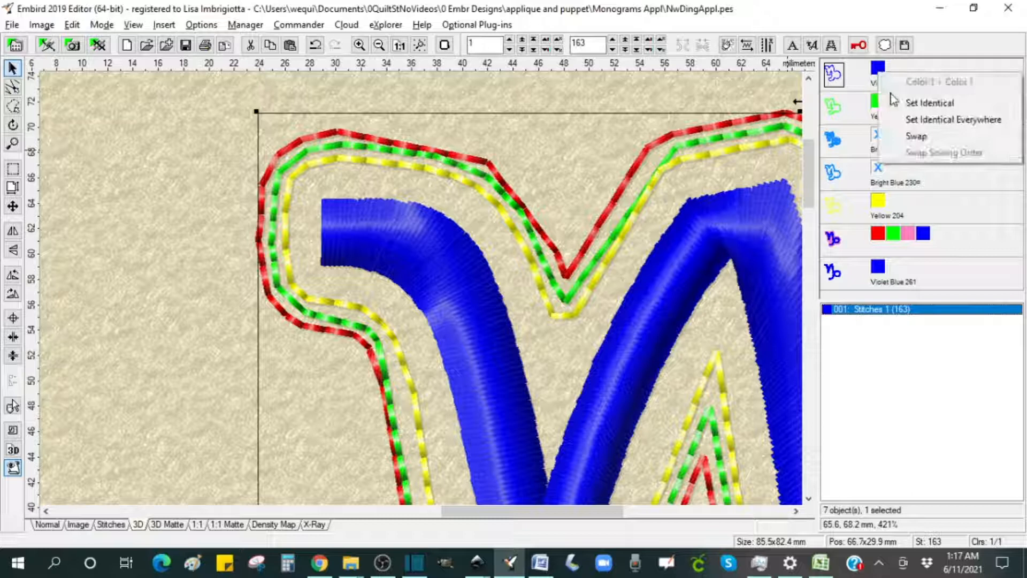
pyautogui.click(918, 104)
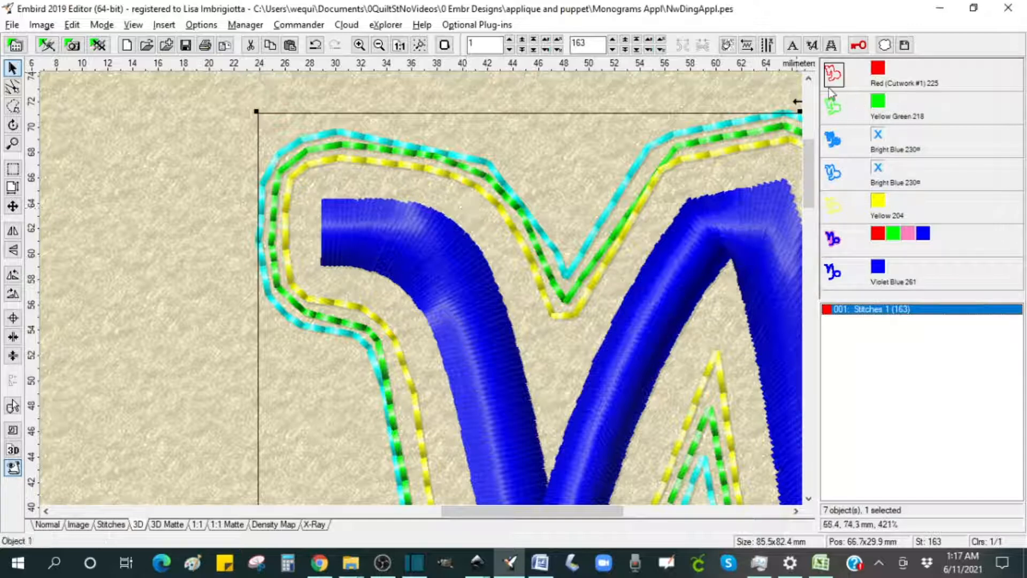
pyautogui.moveTo(878, 76)
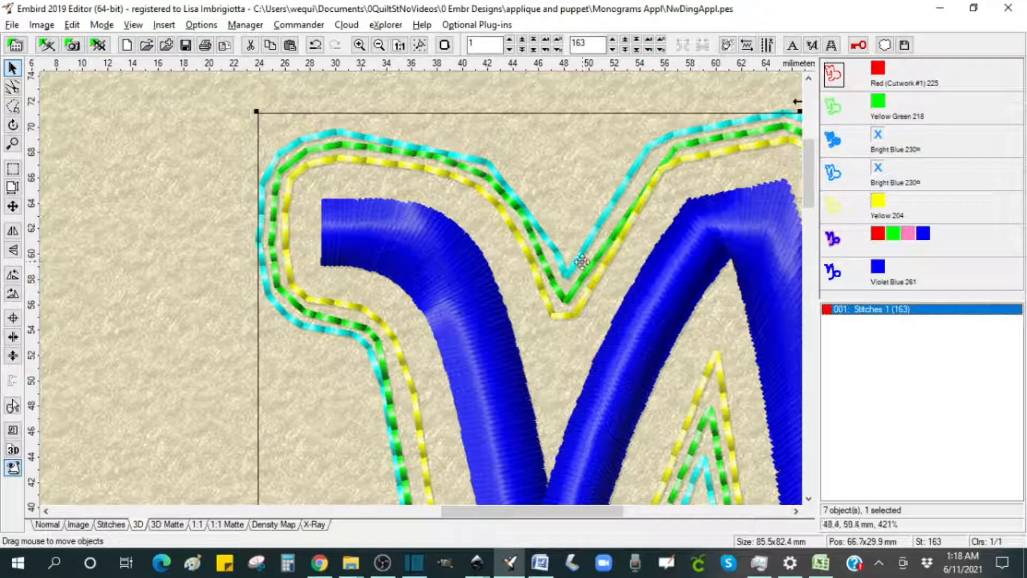
pyautogui.click(134, 219)
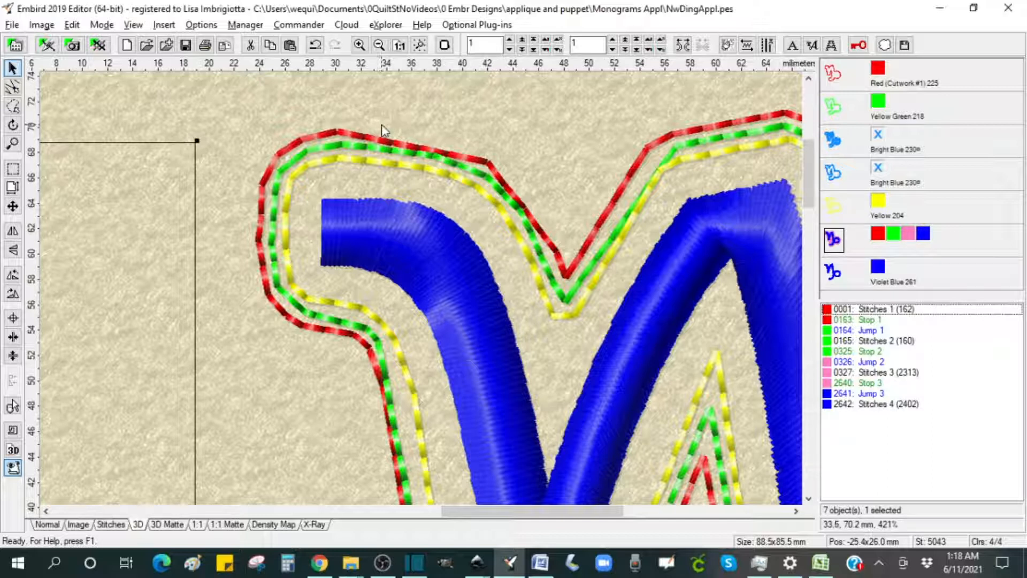
# Step: Show the motif plate and sleeve again, and compare the border with the yellow outline hidden and shown
pyautogui.click(878, 140)
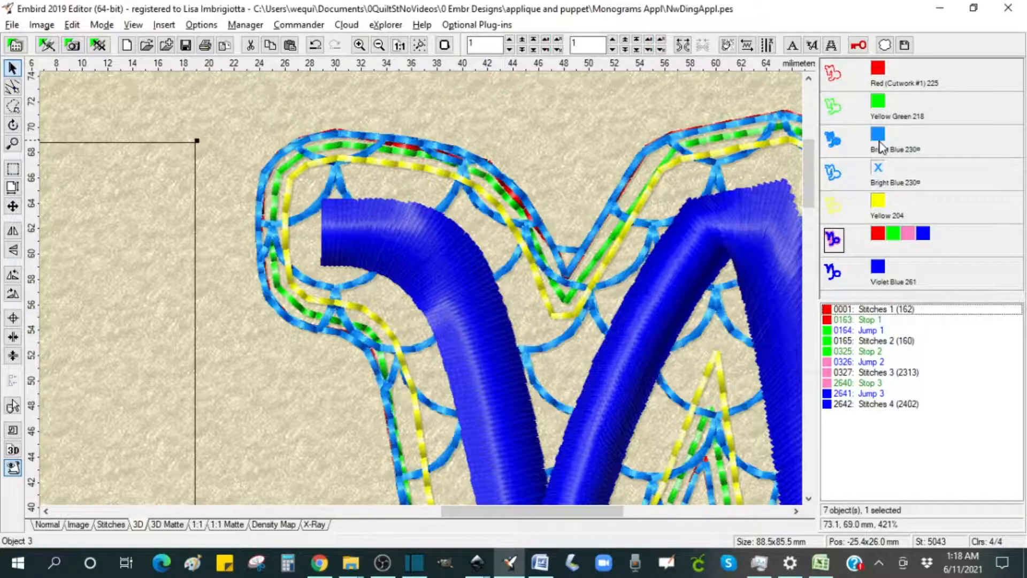
pyautogui.click(879, 172)
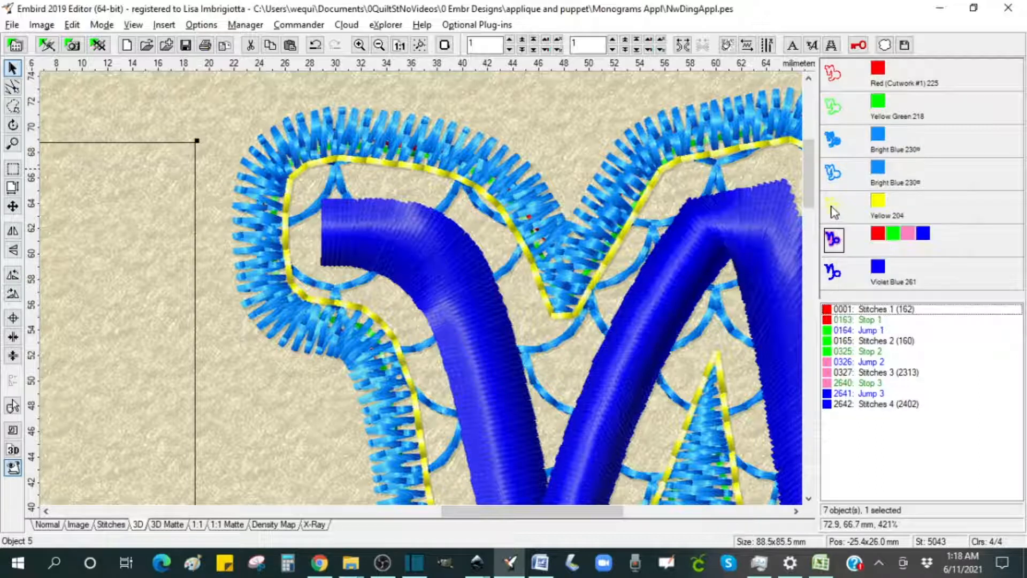
pyautogui.click(878, 203)
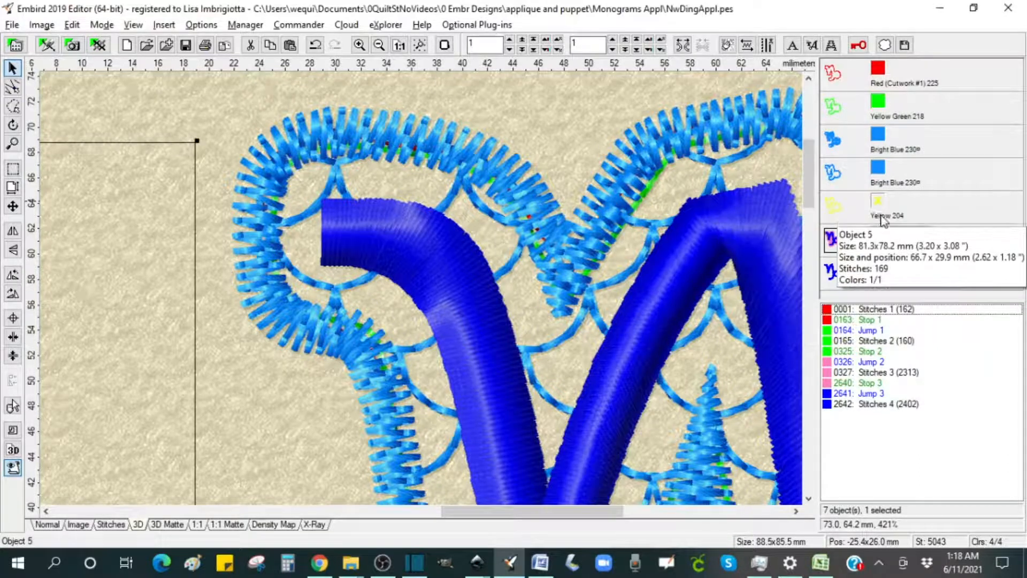
pyautogui.click(837, 206)
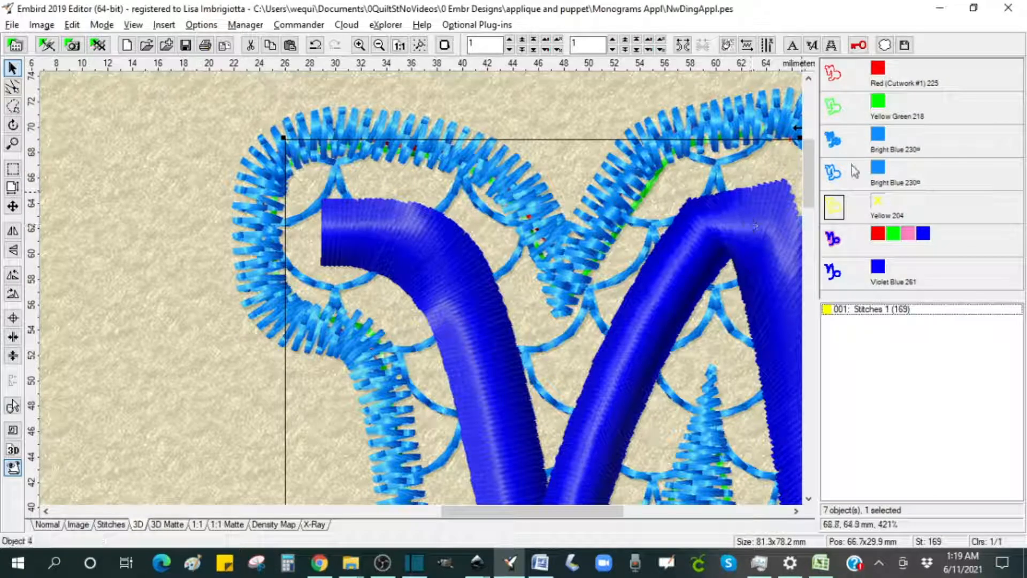
pyautogui.click(835, 178)
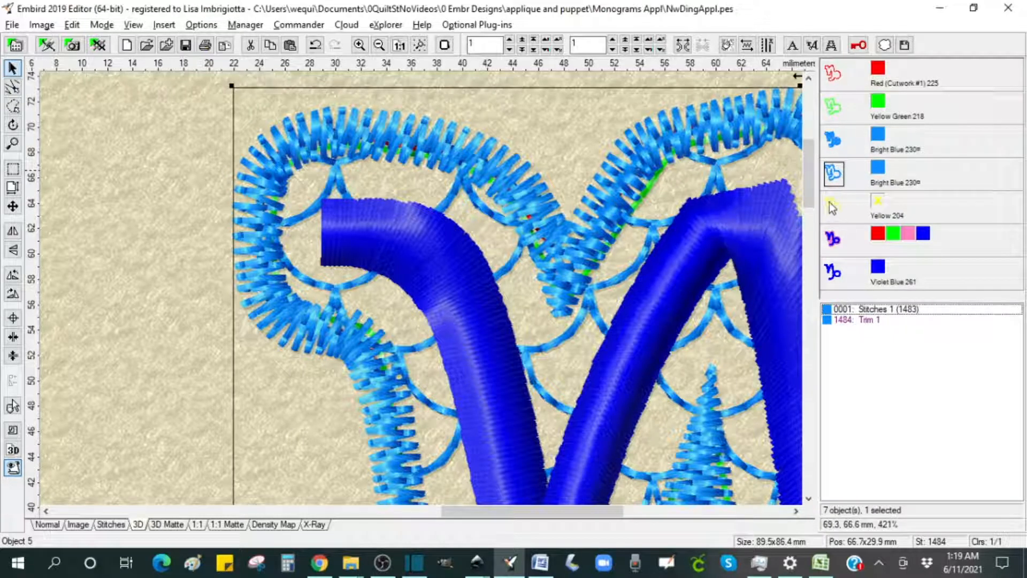
pyautogui.click(875, 205)
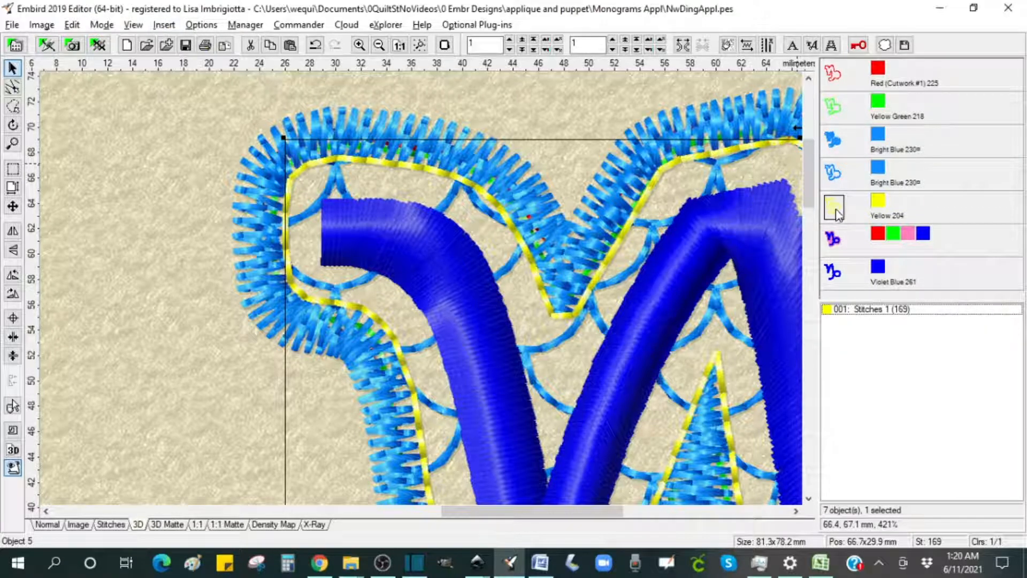
# Step: Hide the existing sleeve and generate a 5 mm wide one from the yellow outline as an Auto Column with Waves 3 at density 12.0
pyautogui.click(879, 173)
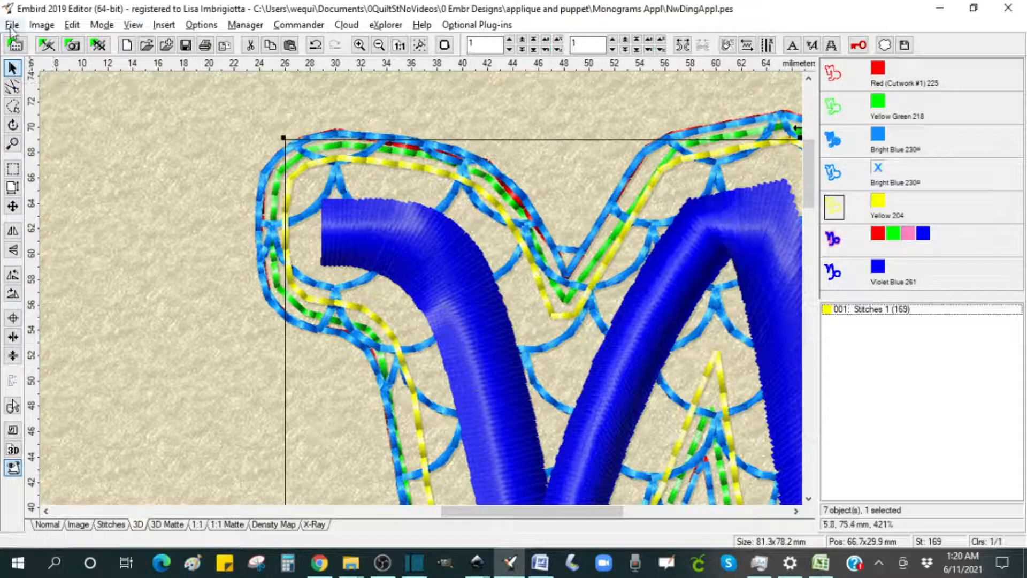
pyautogui.click(164, 25)
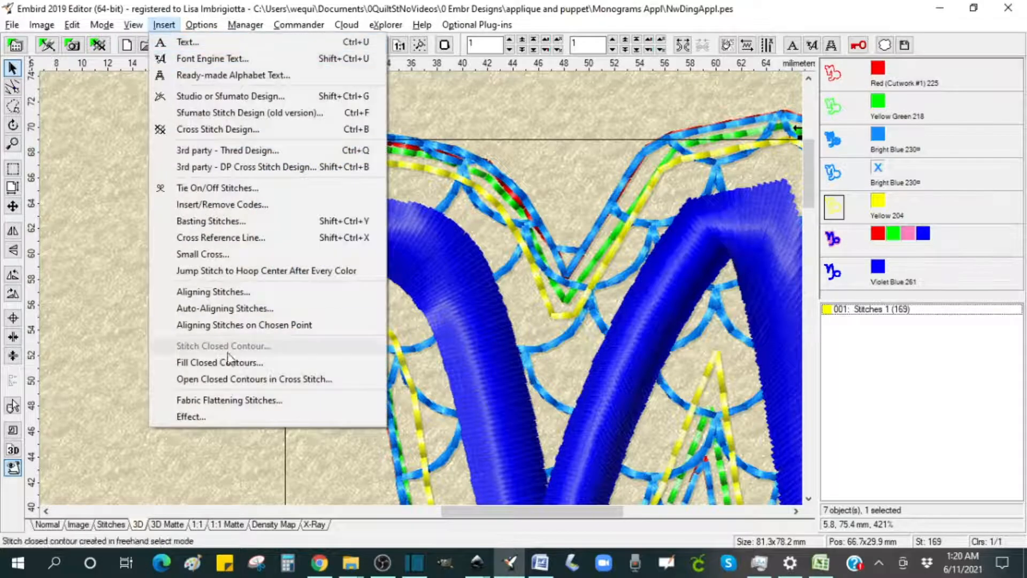
pyautogui.click(233, 417)
pyautogui.click(412, 235)
pyautogui.write('5')
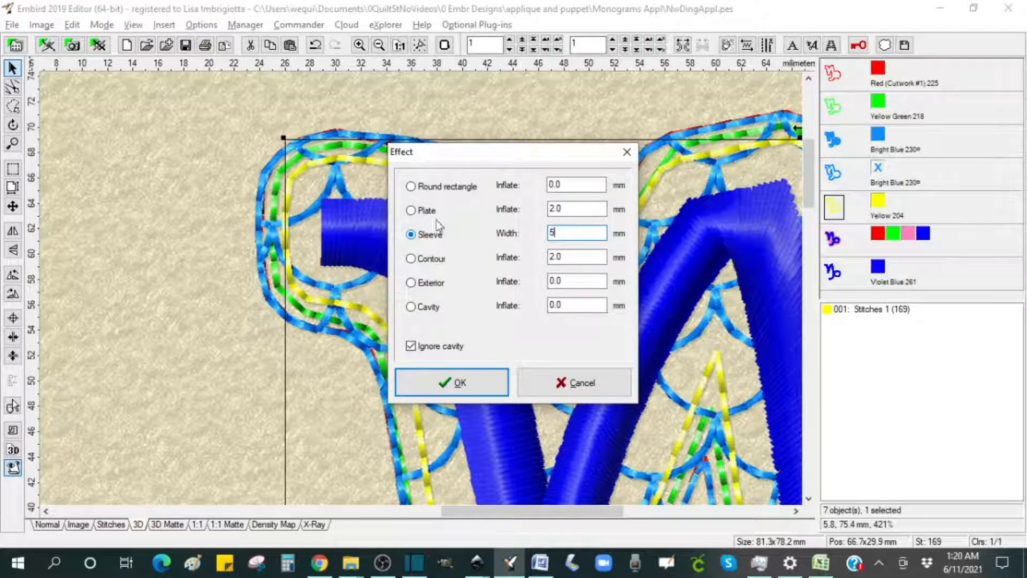
pyautogui.click(454, 381)
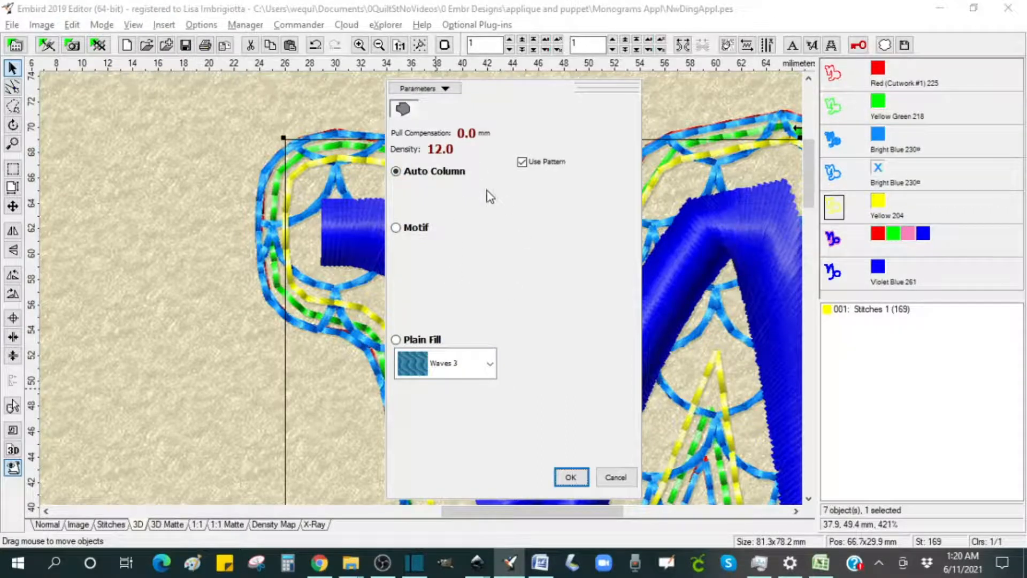
pyautogui.click(570, 476)
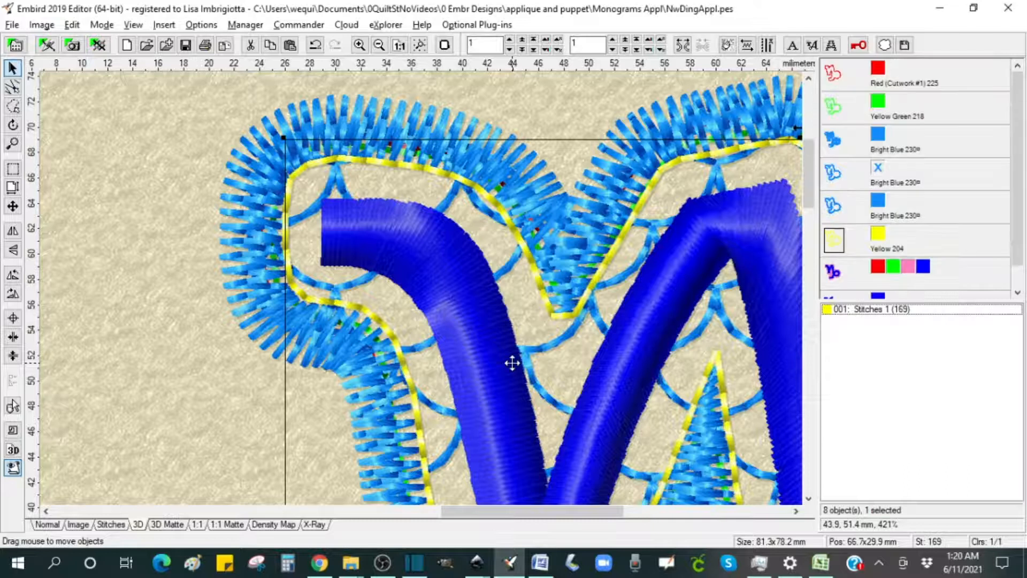
# Step: Hide the yellow outline and review the contours and plate alongside the wider sleeve
pyautogui.click(885, 249)
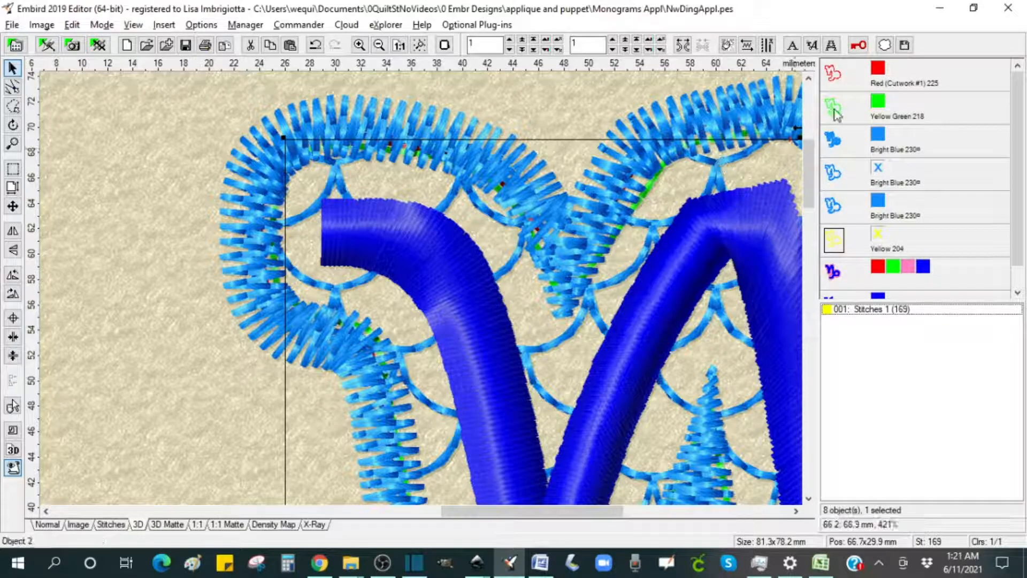
pyautogui.moveTo(837, 114)
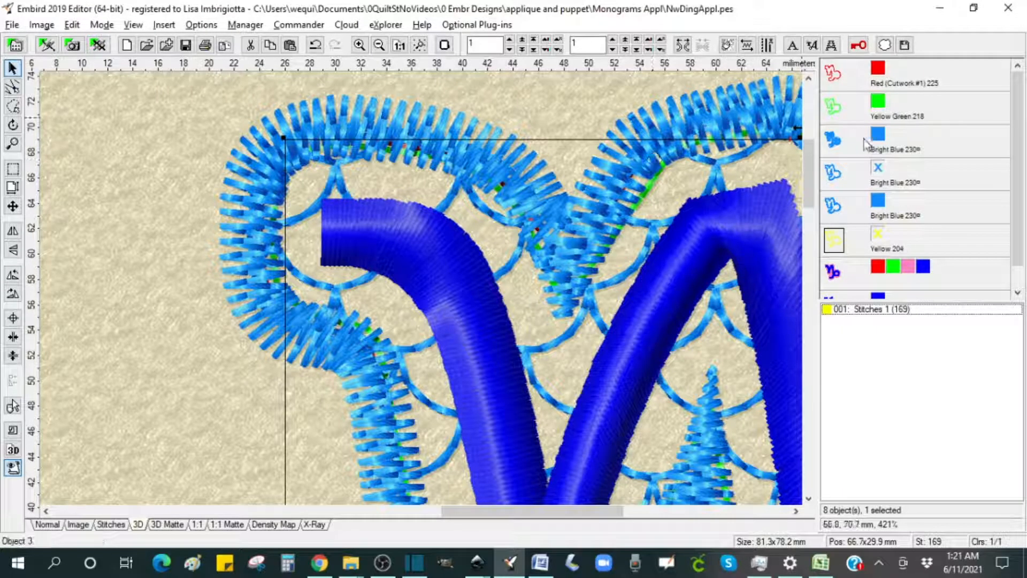
# Step: Undo the 5 mm sleeve, bringing back the narrower blue one in its place, and hide the yellow-green contour beneath it
pyautogui.hotkey('ctrl', 'z')
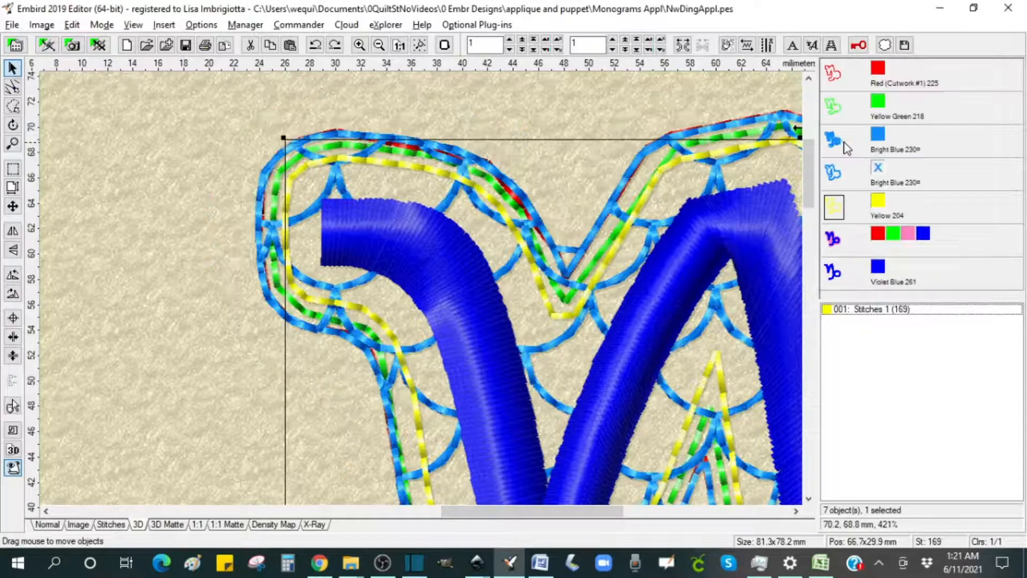
pyautogui.click(880, 168)
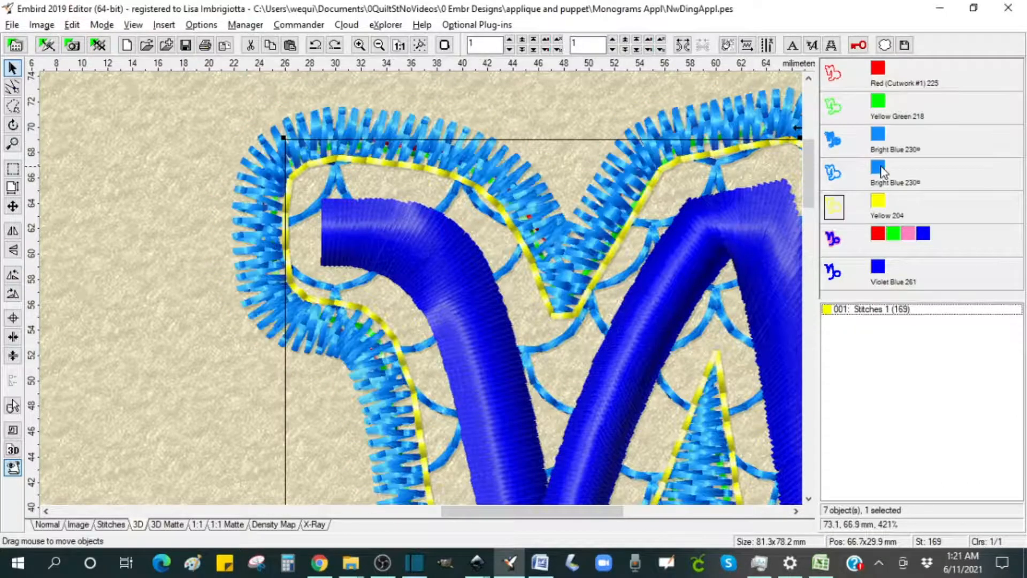
pyautogui.click(837, 119)
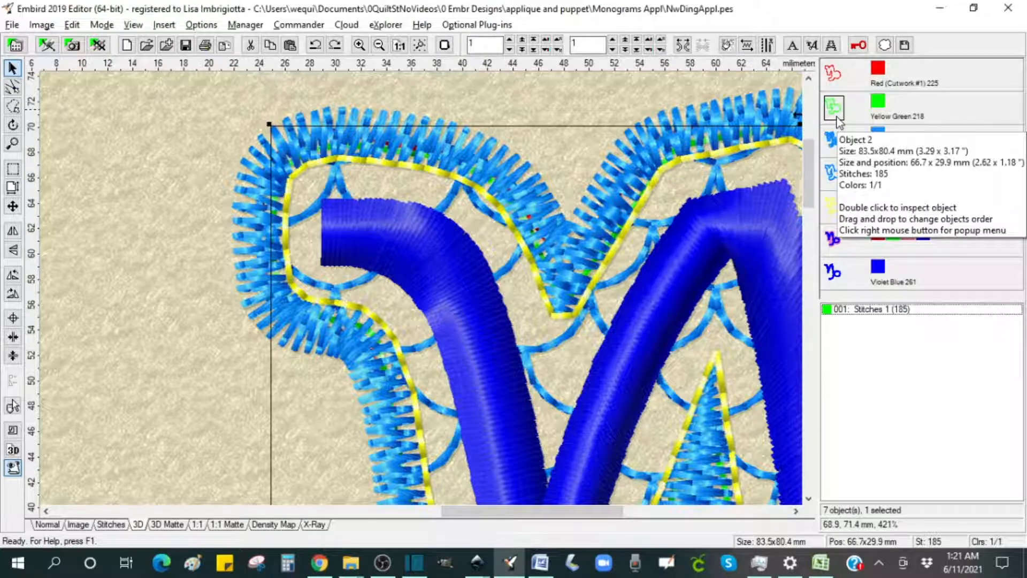
pyautogui.click(882, 105)
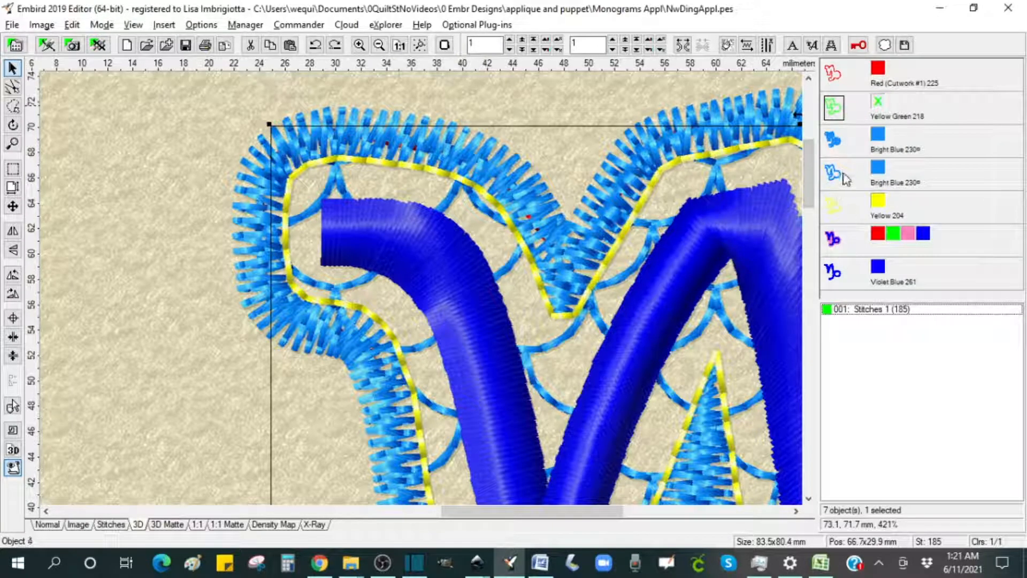
# Step: Generate a new contour from the yellow outline, inflated 2.0 mm with cavities ignored, accepting the offered stitch length
pyautogui.click(836, 213)
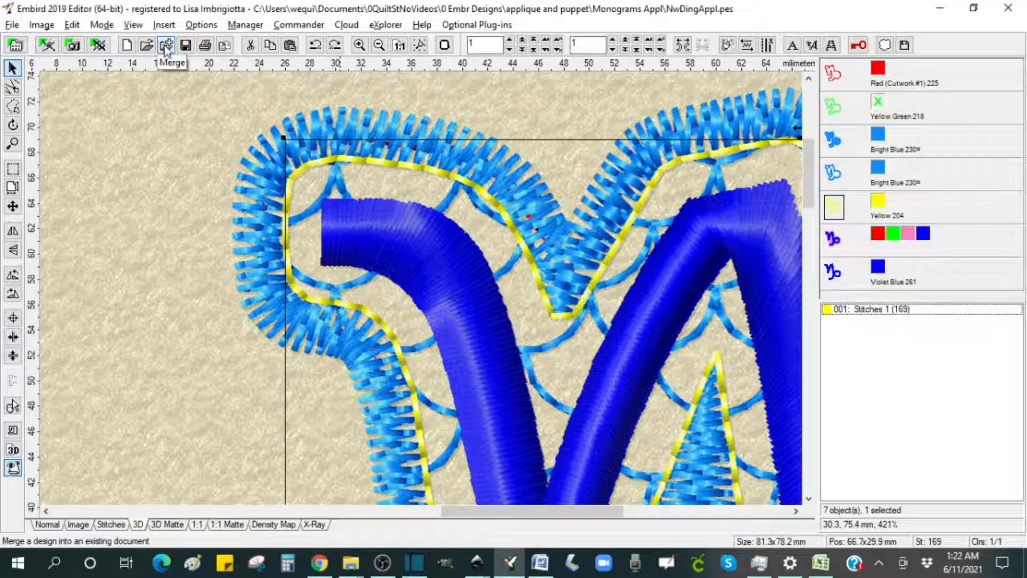
pyautogui.click(165, 26)
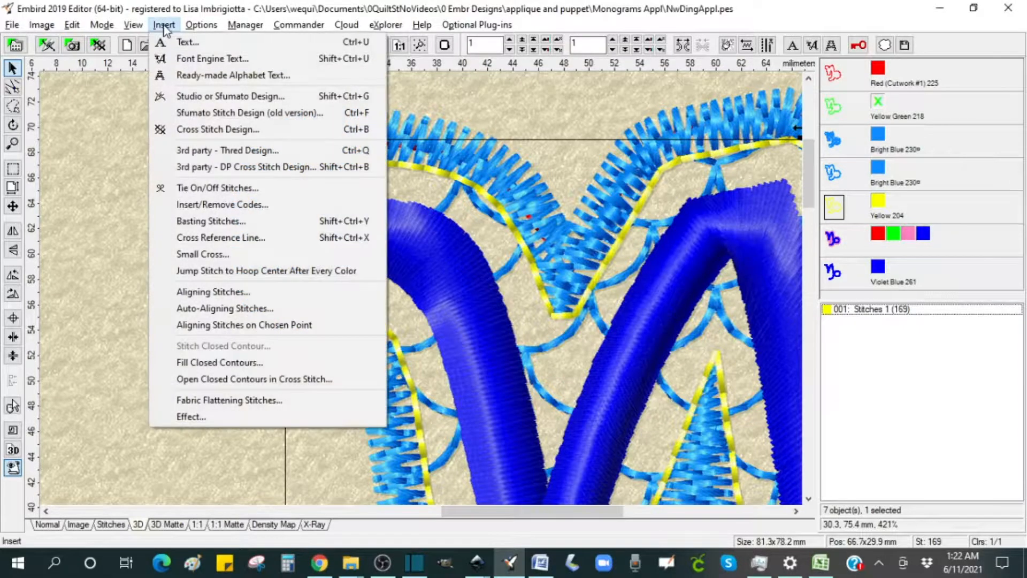
pyautogui.click(230, 419)
pyautogui.click(410, 258)
pyautogui.click(551, 258)
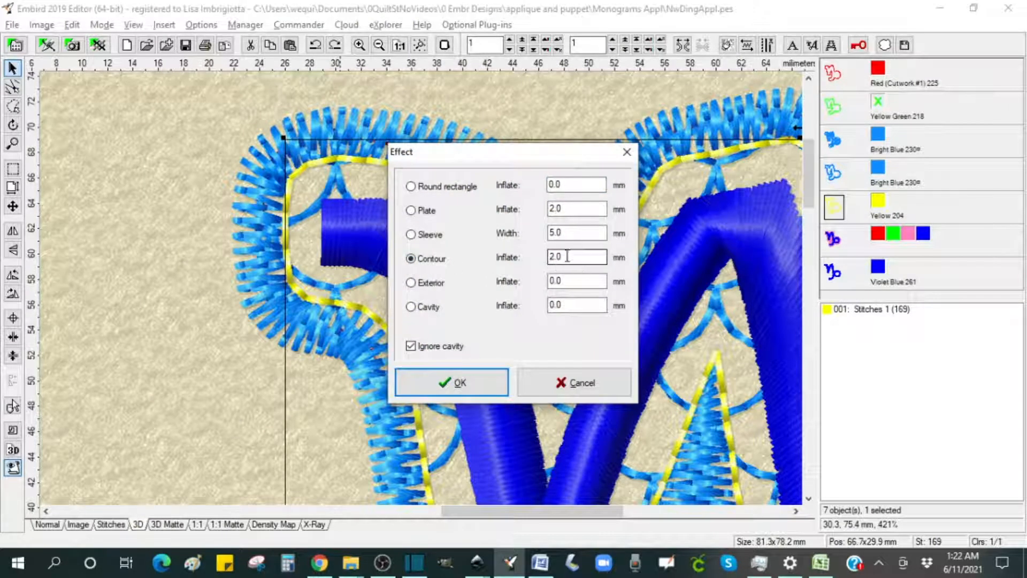
pyautogui.click(459, 384)
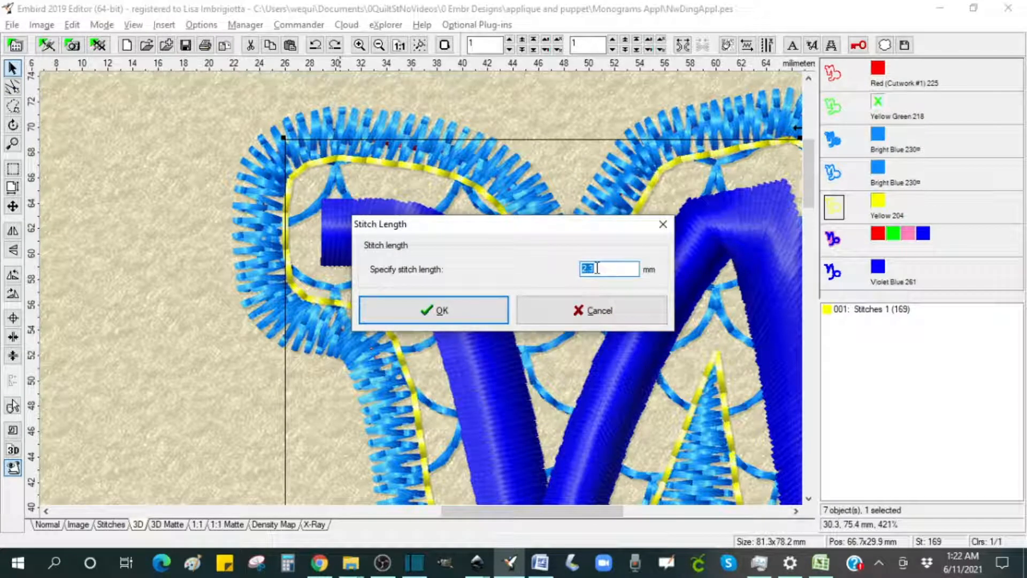
pyautogui.click(442, 316)
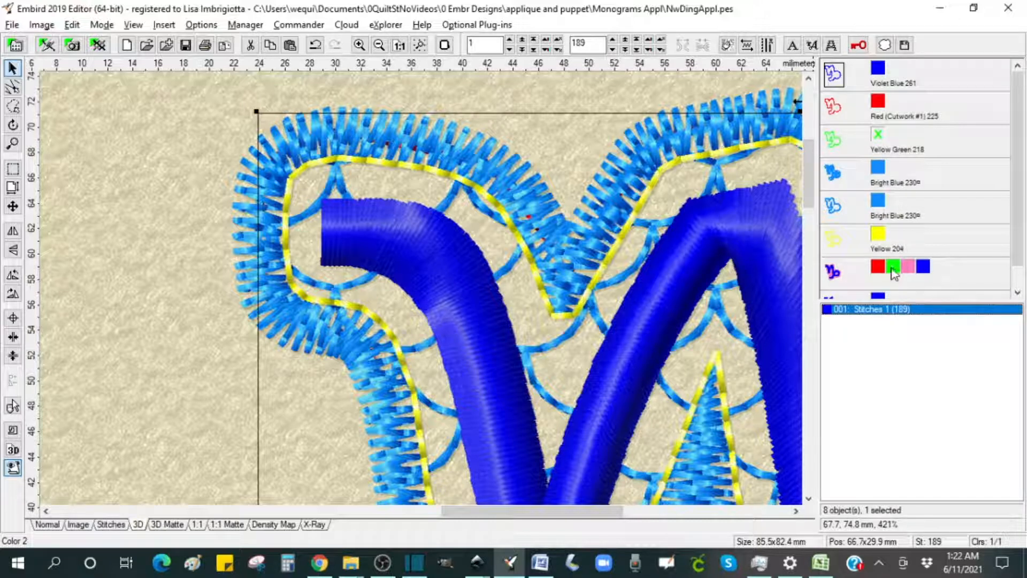
# Step: Recolor the new contour Yellow Green 218 and substitute it for the hidden green contour in the sewing order, deleting the old one
pyautogui.moveTo(871, 75); pyautogui.dragTo(881, 70)
pyautogui.click(928, 100)
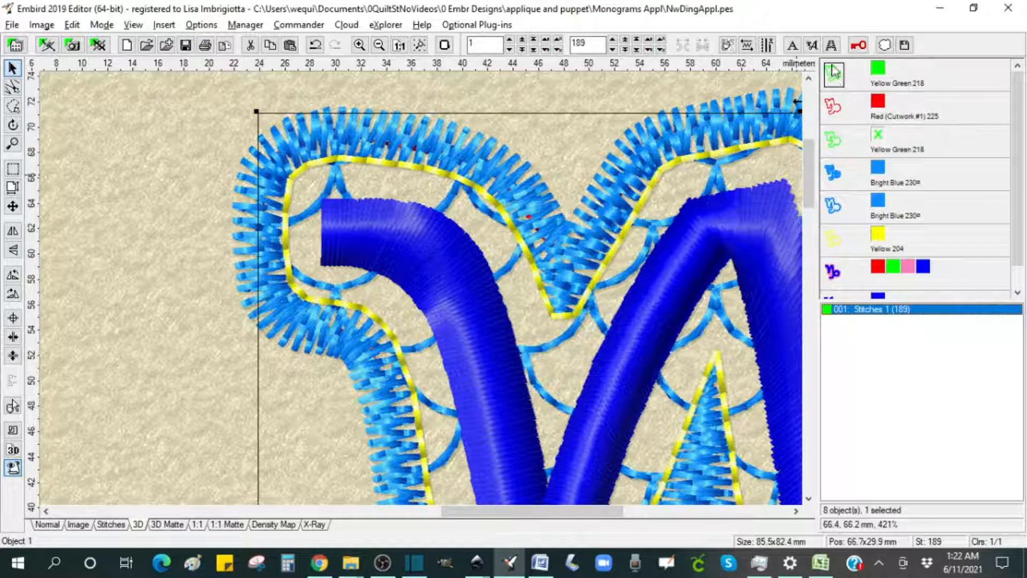
pyautogui.moveTo(839, 151); pyautogui.dragTo(839, 152)
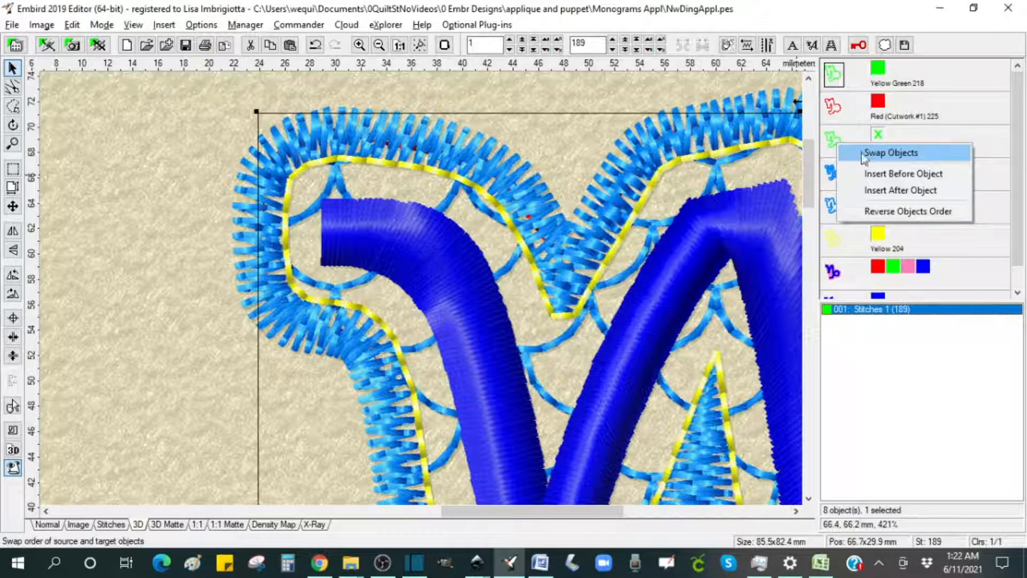
pyautogui.click(914, 170)
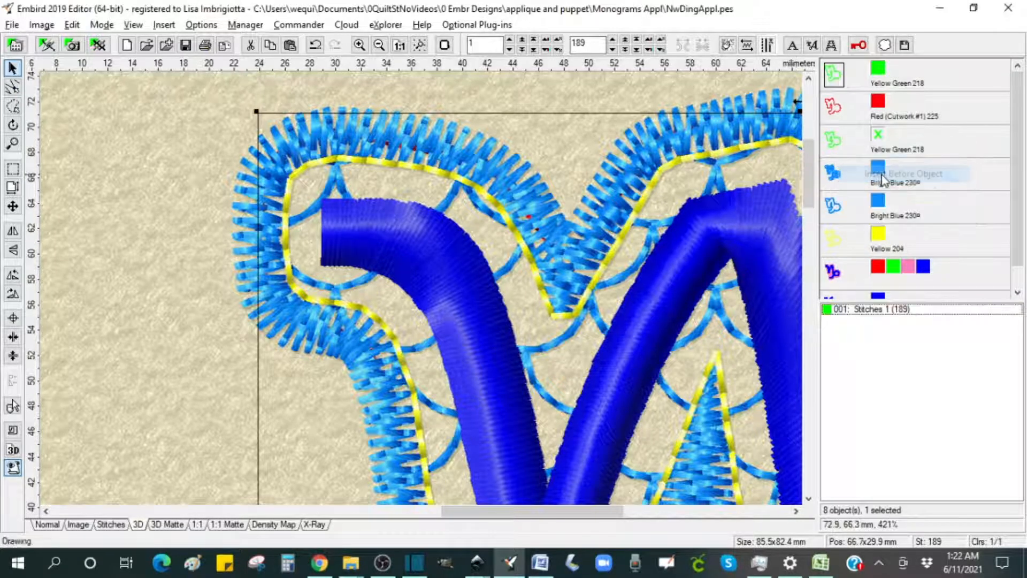
pyautogui.click(836, 142)
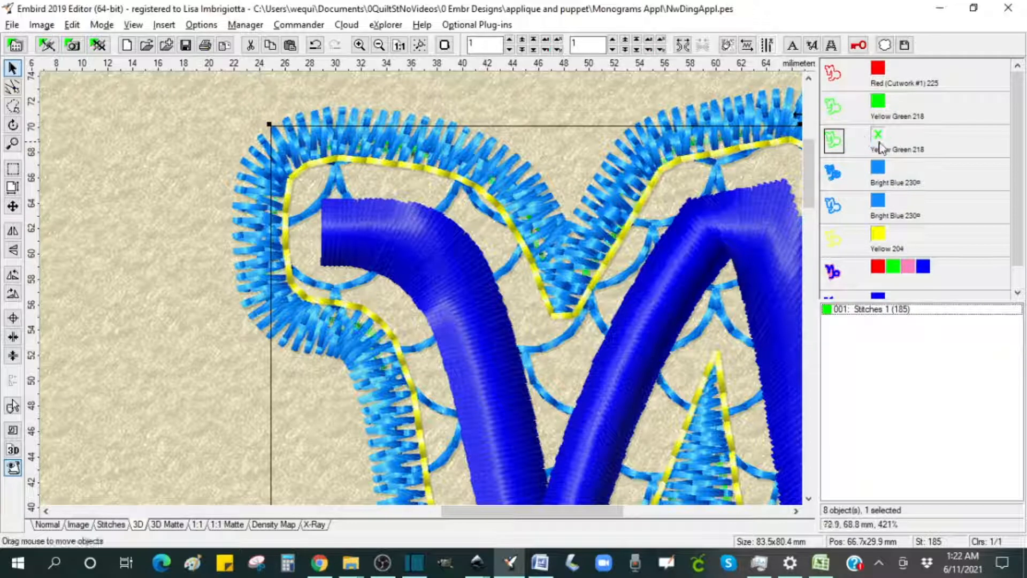
pyautogui.press('Delete')
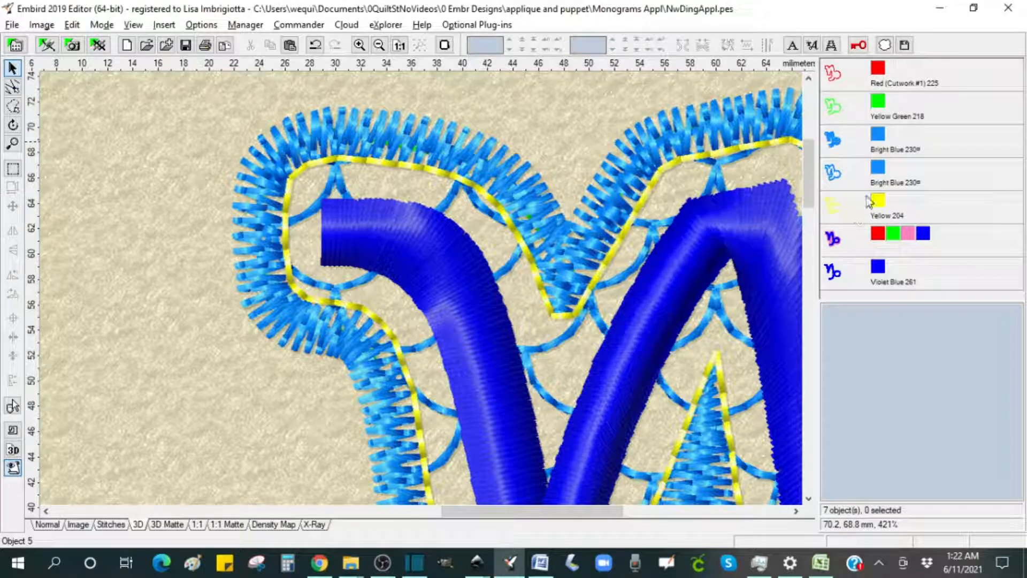
# Step: Hide the yellow outline and inspect the border coverage around the whole blue appliqué monogram
pyautogui.click(880, 208)
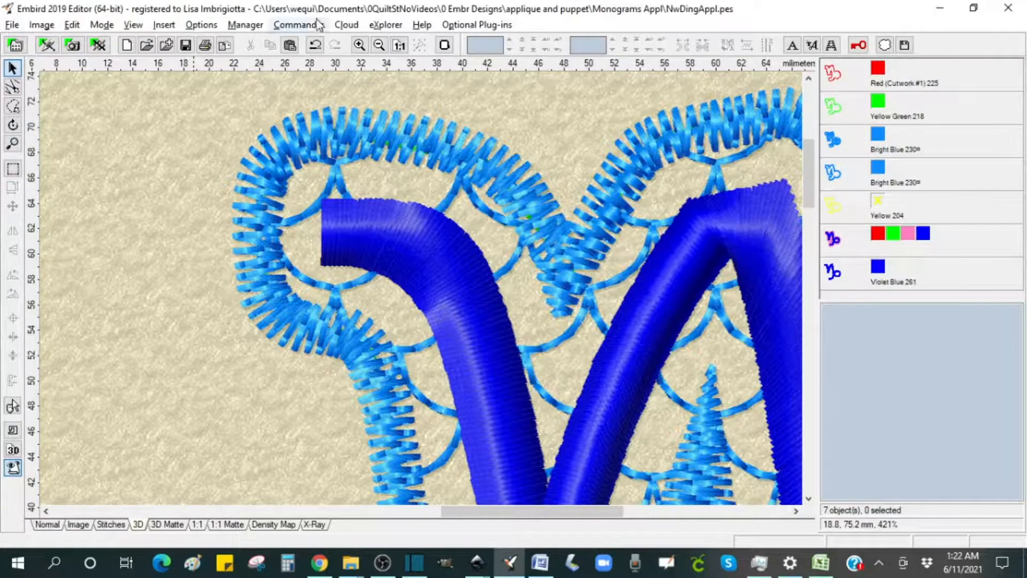
pyautogui.click(379, 45)
pyautogui.click(379, 45)
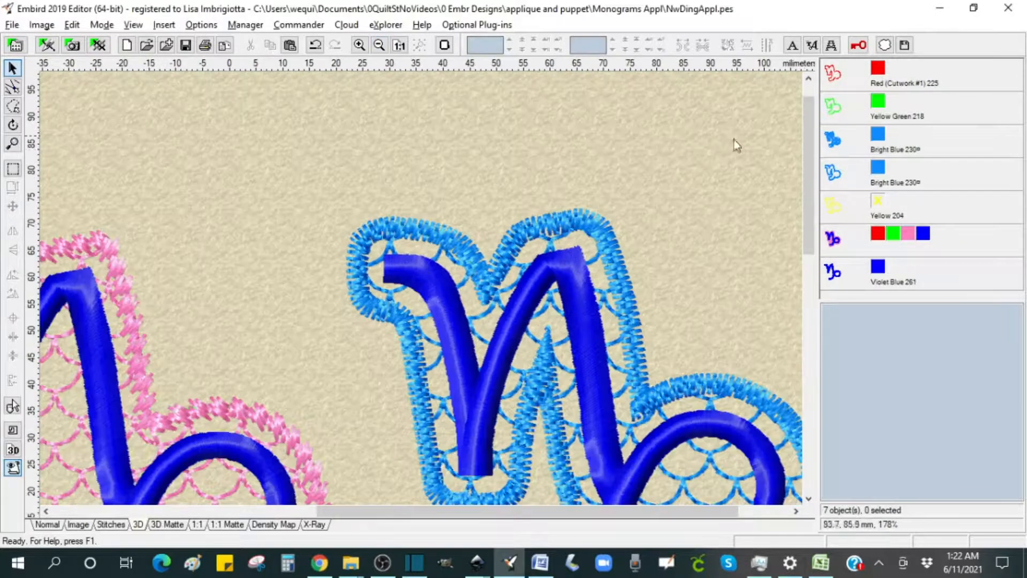
pyautogui.moveTo(806, 151); pyautogui.dragTo(817, 225)
pyautogui.moveTo(657, 512); pyautogui.dragTo(703, 497)
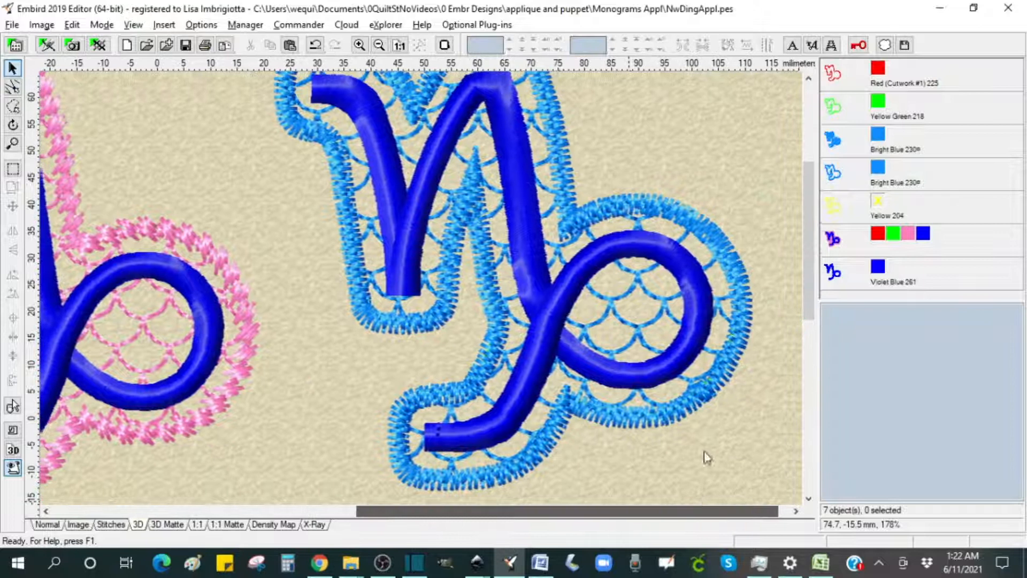
pyautogui.moveTo(809, 266); pyautogui.dragTo(801, 239)
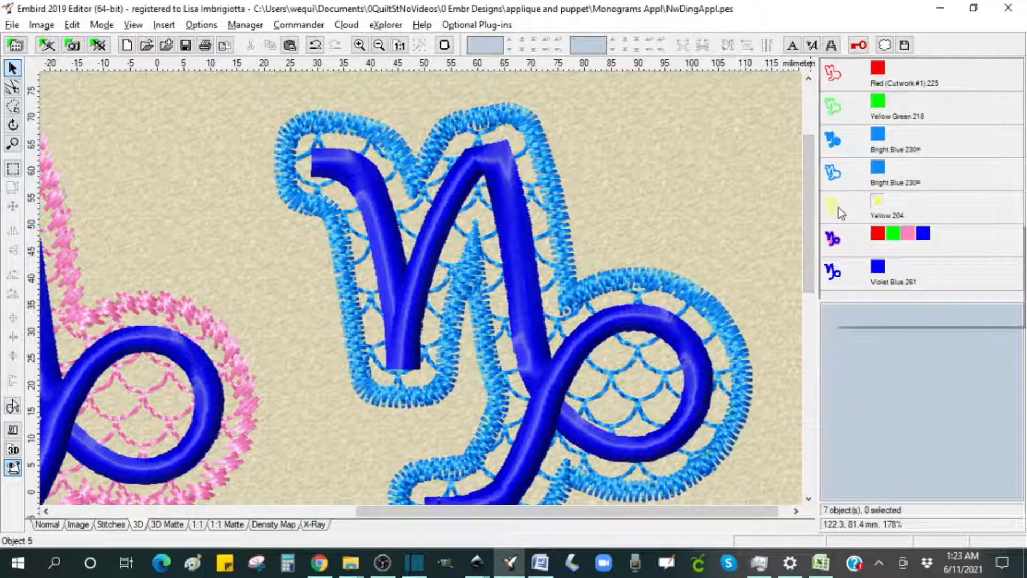
# Step: Move the Violet Blue monogram column directly after the blue sleeve border in the sewing order
pyautogui.moveTo(831, 209)
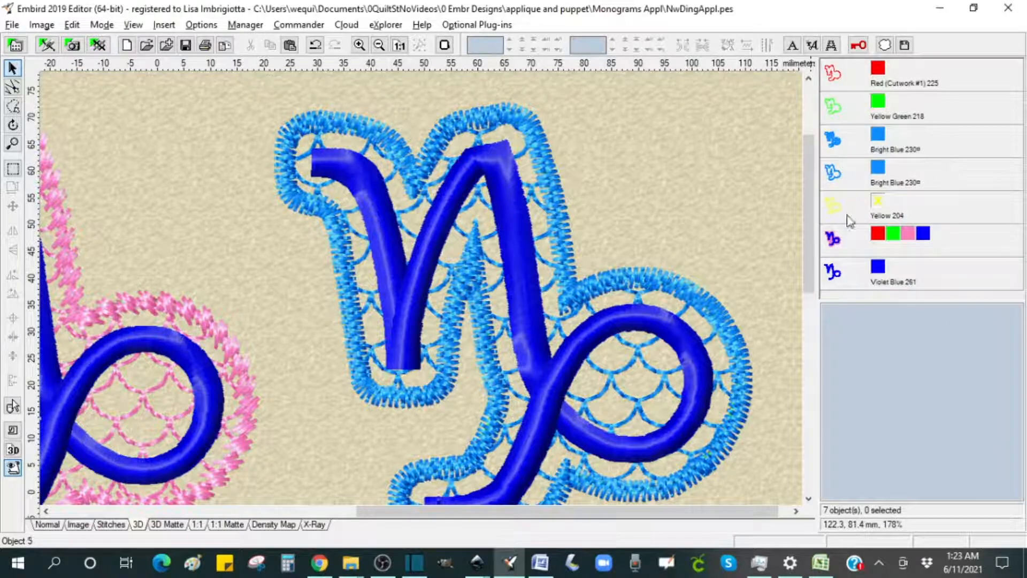
pyautogui.click(835, 274)
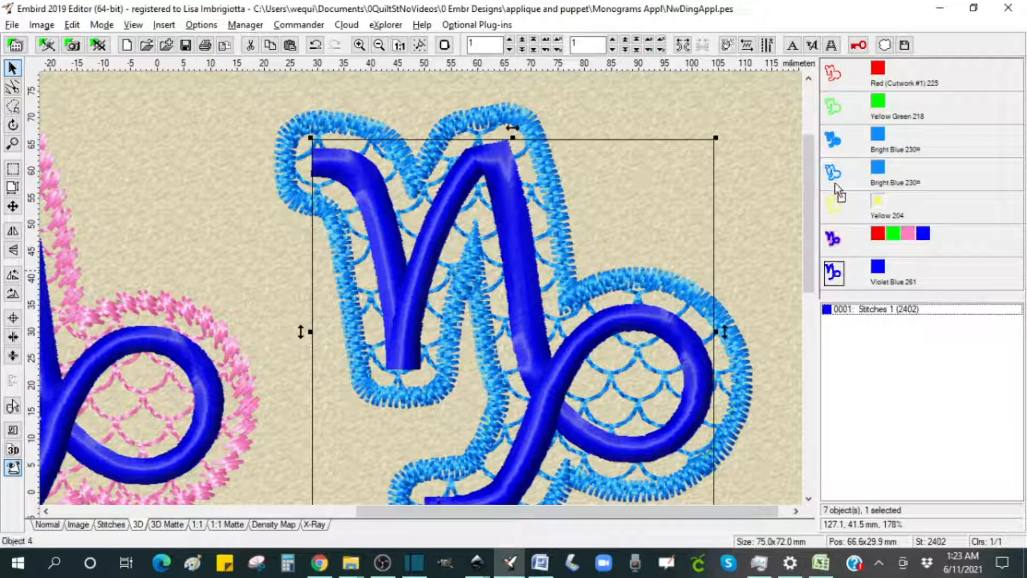
pyautogui.moveTo(832, 177); pyautogui.dragTo(832, 177)
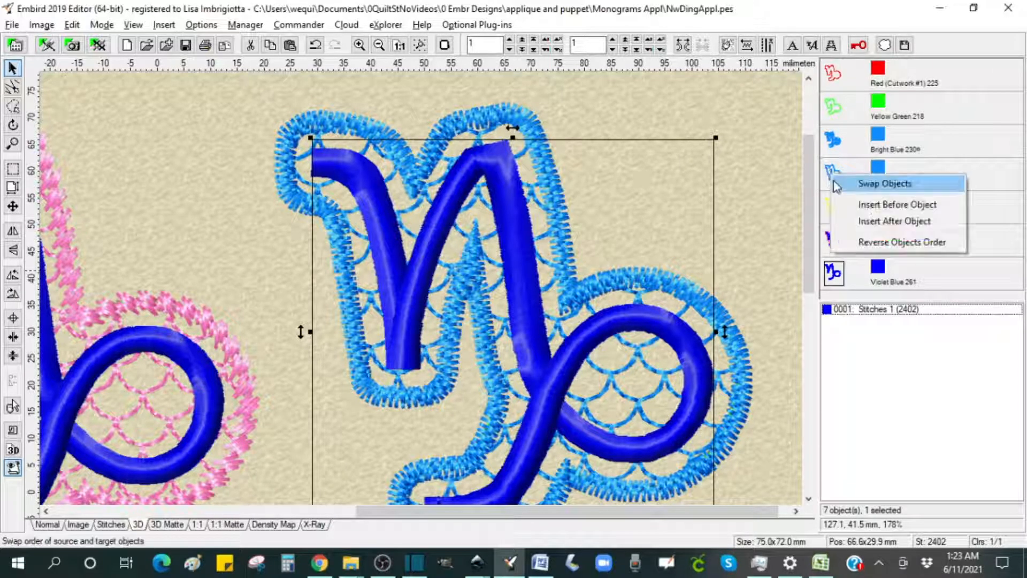
pyautogui.click(880, 221)
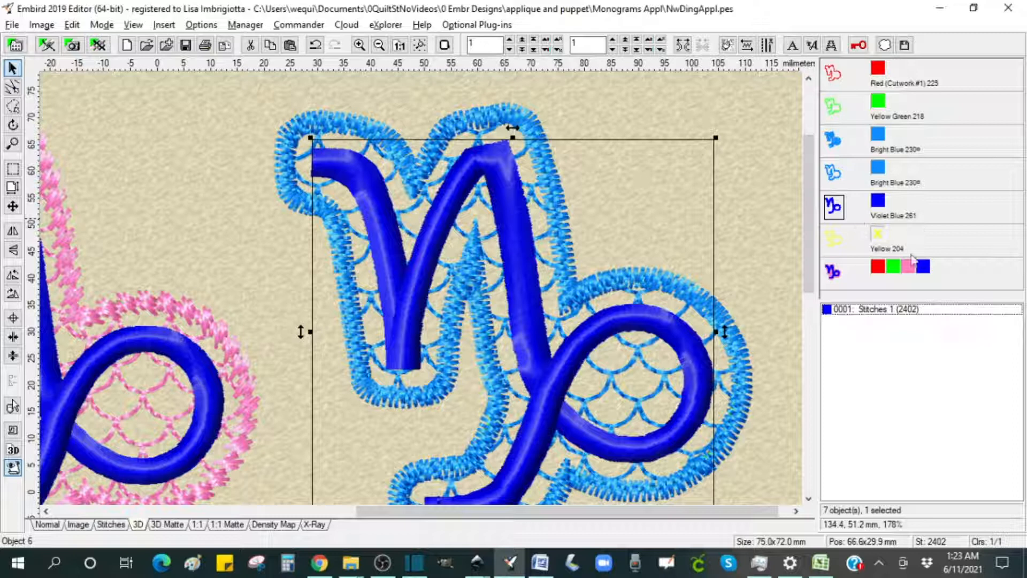
# Step: Recolor the sleeve border and the motif plate to match the pink thread of the four-color design
pyautogui.moveTo(909, 267); pyautogui.dragTo(878, 166)
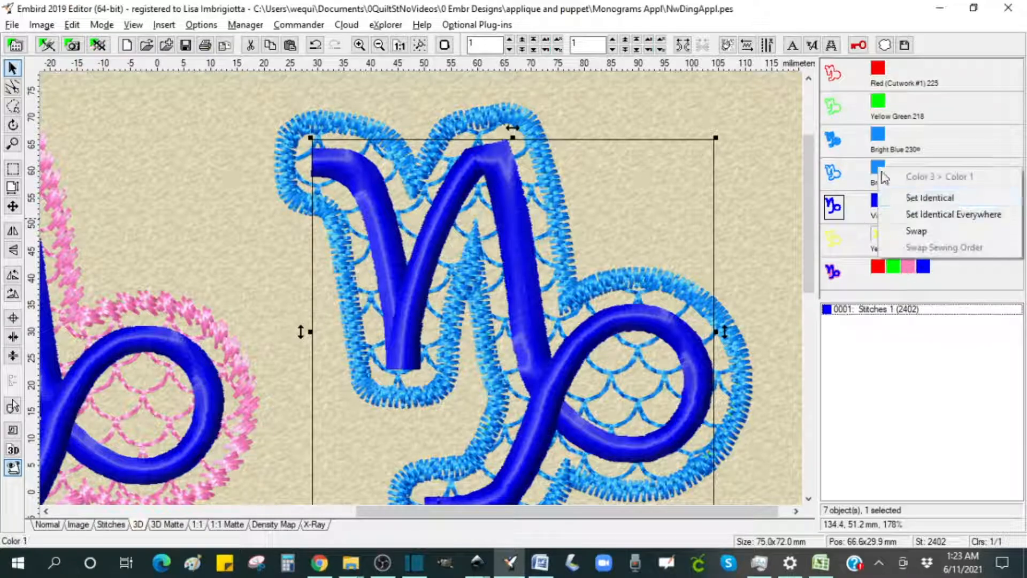
pyautogui.click(931, 198)
pyautogui.moveTo(909, 268); pyautogui.dragTo(877, 135)
pyautogui.click(920, 167)
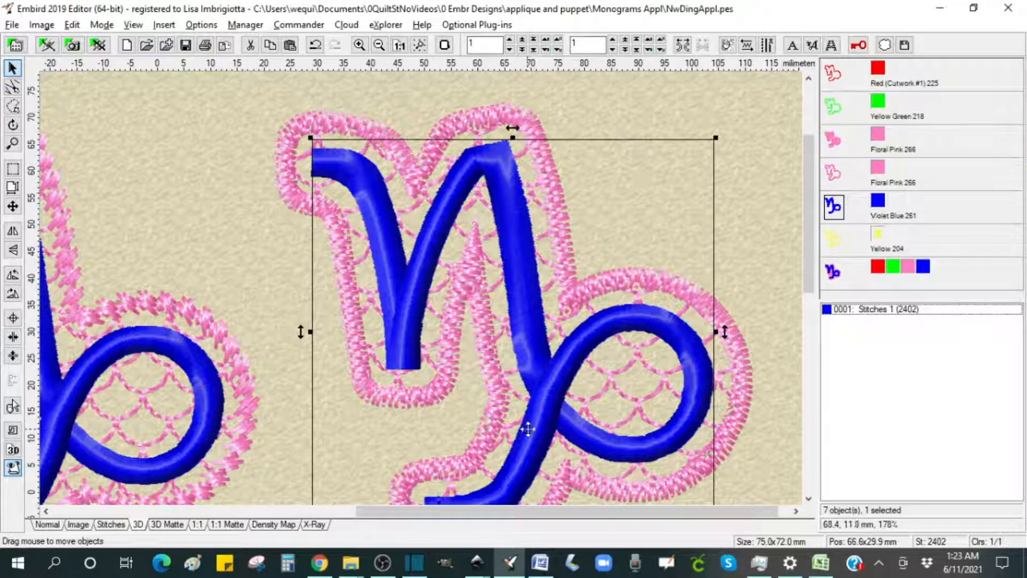
# Step: Select the five appliqué objects from the red contour through the Violet Blue monogram and play them in the Sew Simulator
pyautogui.click(378, 46)
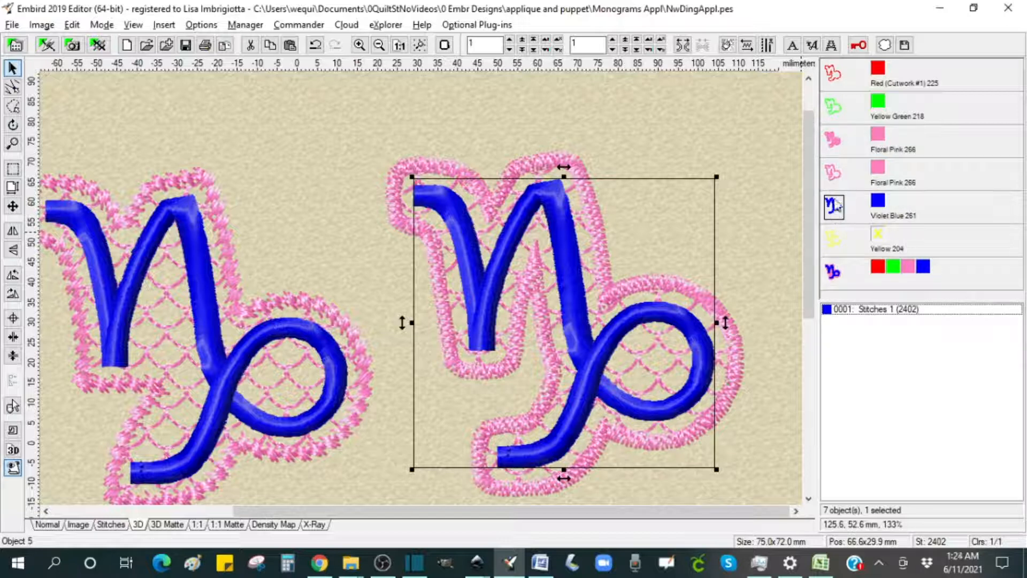
pyautogui.keyDown('shift'); pyautogui.click(833, 76); pyautogui.keyUp('shift')
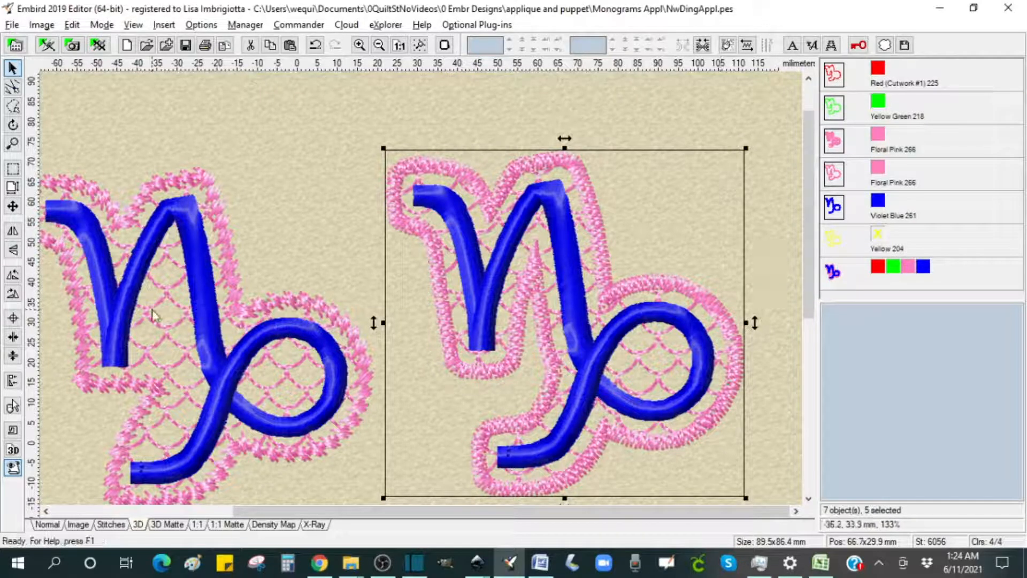
pyautogui.rightClick(842, 140)
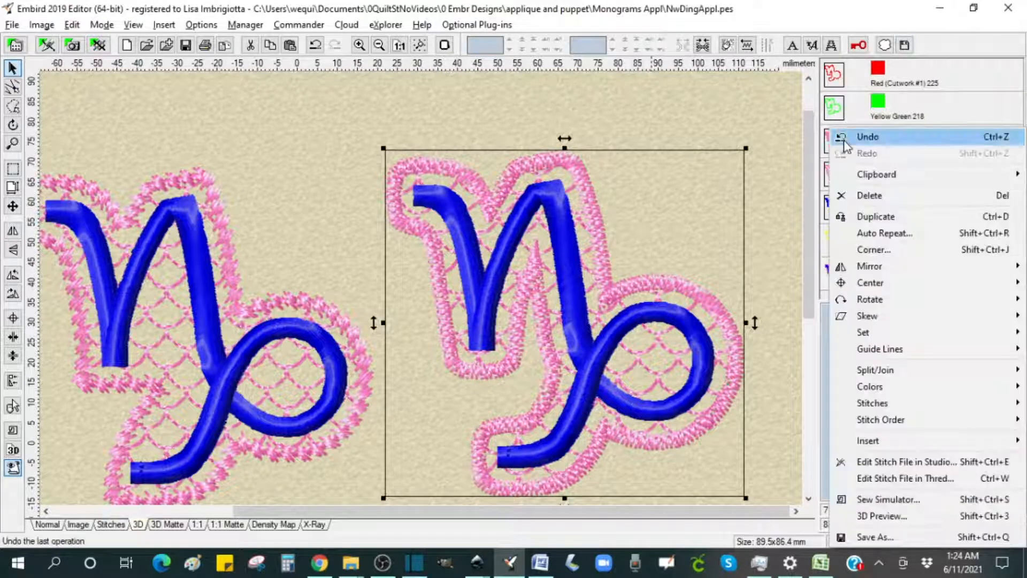
pyautogui.click(877, 501)
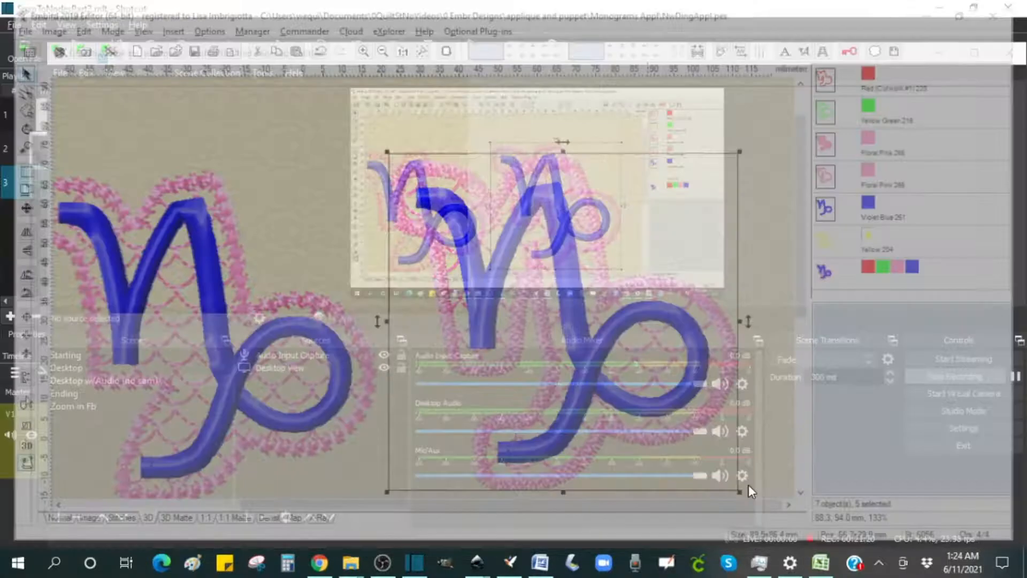
pyautogui.click(39, 29)
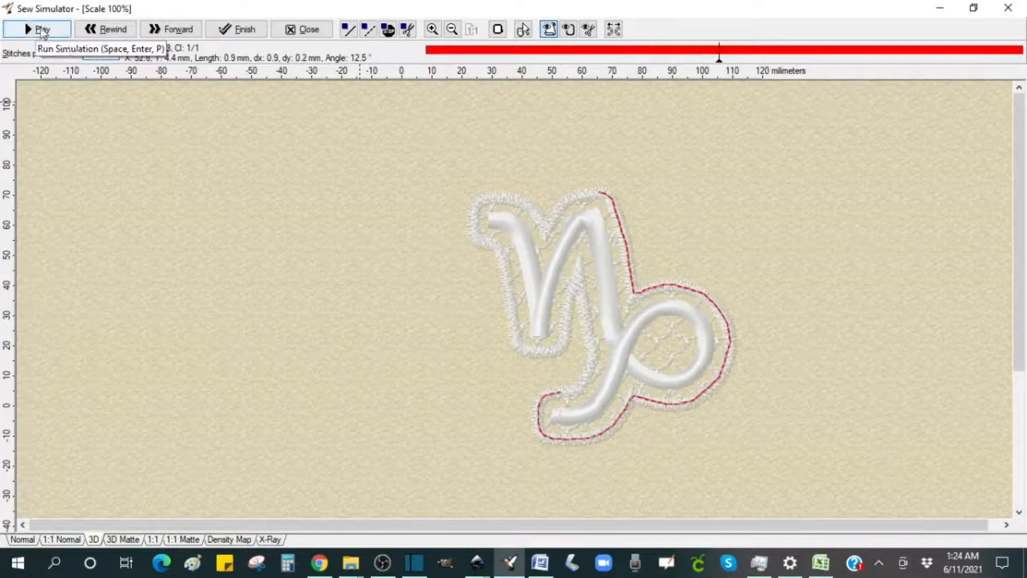
# Step: Replay the simulation from the first stitch at 20 stitches per second with halting on color changes, pausing during the green contour
pyautogui.click(109, 55)
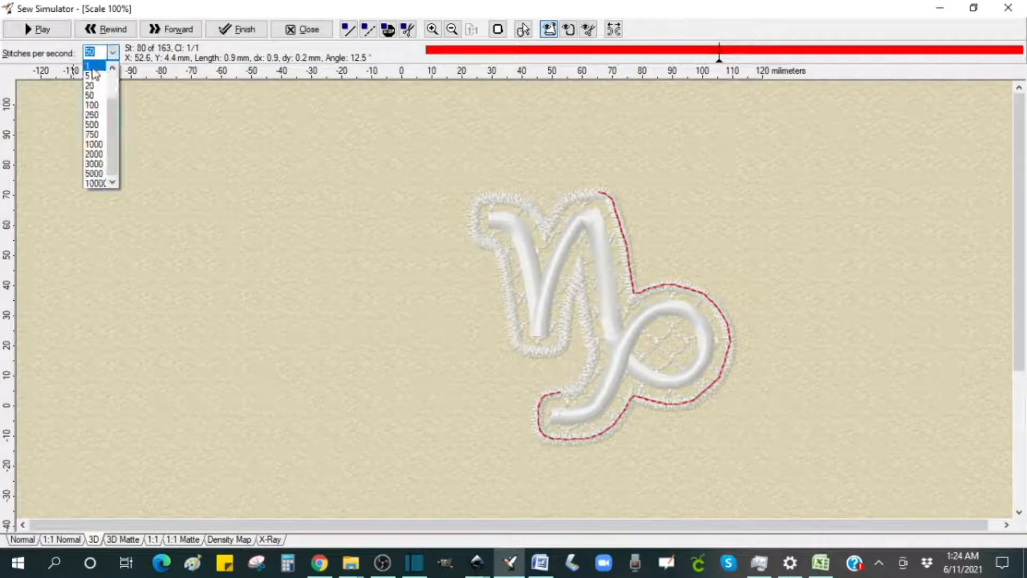
pyautogui.click(93, 91)
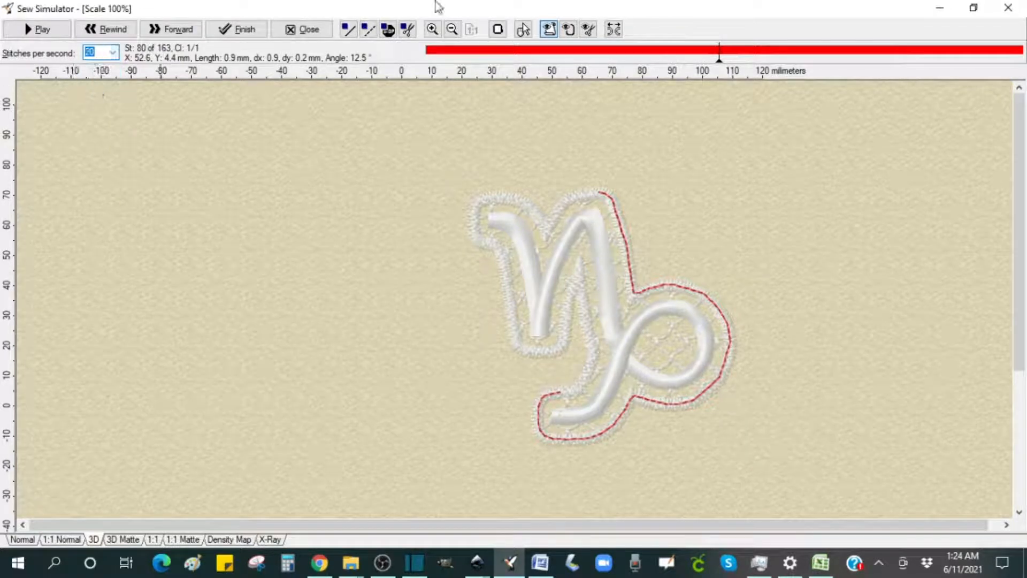
pyautogui.moveTo(719, 54)
pyautogui.mouseDown()
pyautogui.moveTo(386, 57)
pyautogui.moveTo(432, 63)
pyautogui.moveTo(401, 59)
pyautogui.moveTo(386, 84)
pyautogui.mouseUp()
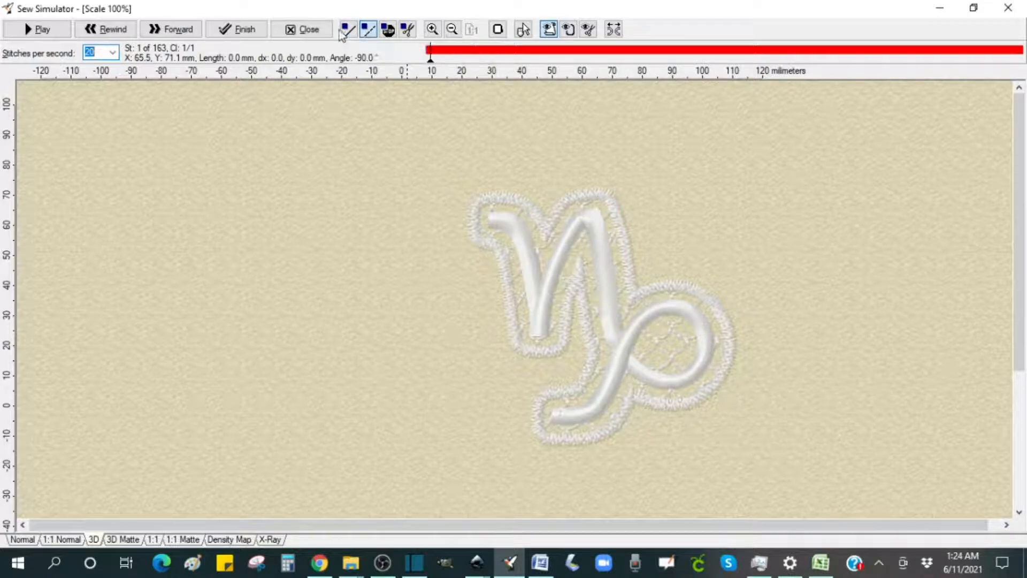
pyautogui.click(389, 32)
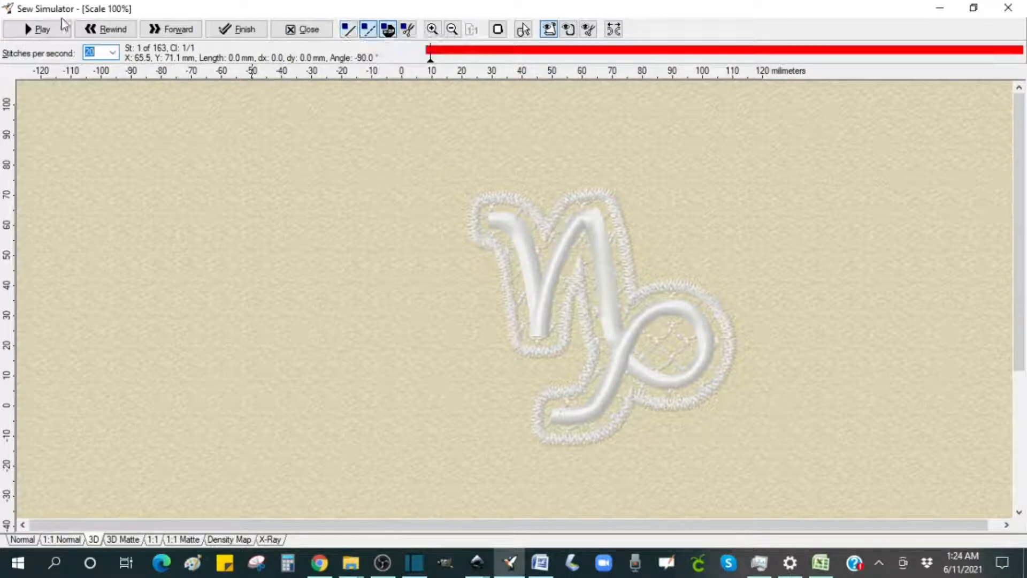
pyautogui.click(38, 29)
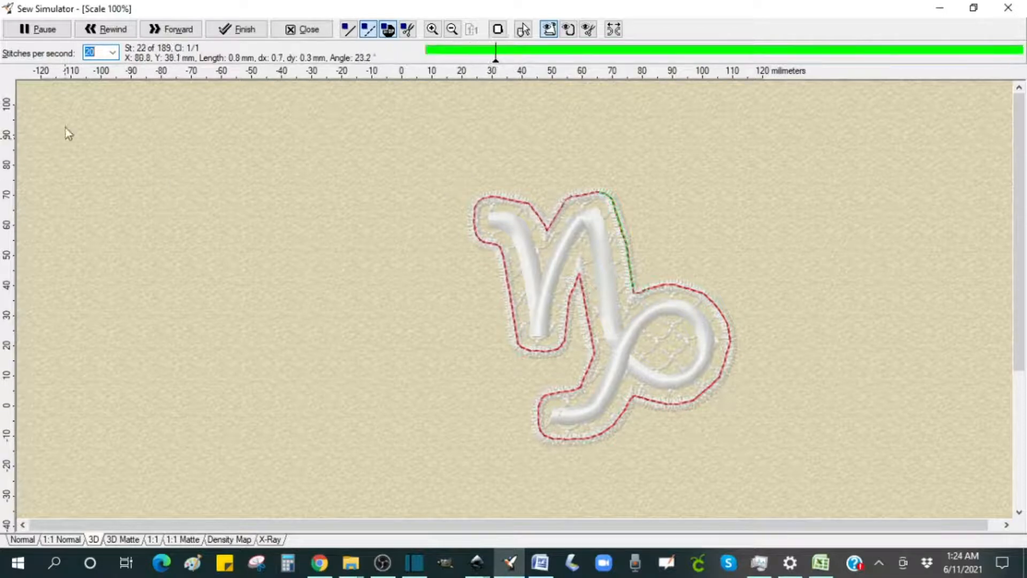
pyautogui.click(38, 29)
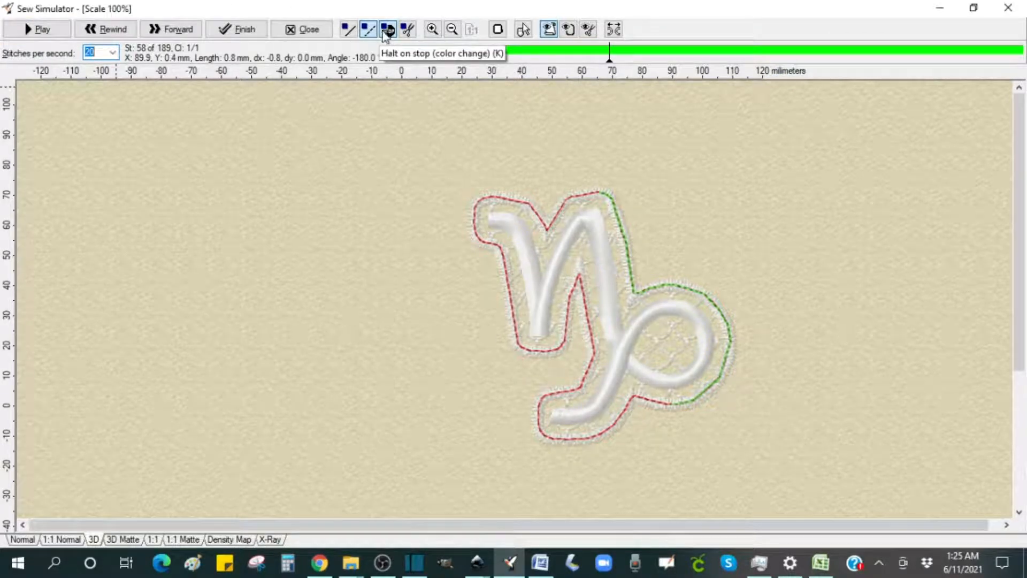
# Step: Close the Sew Simulator and join the five selected appliqué objects into one design
pyautogui.click(385, 34)
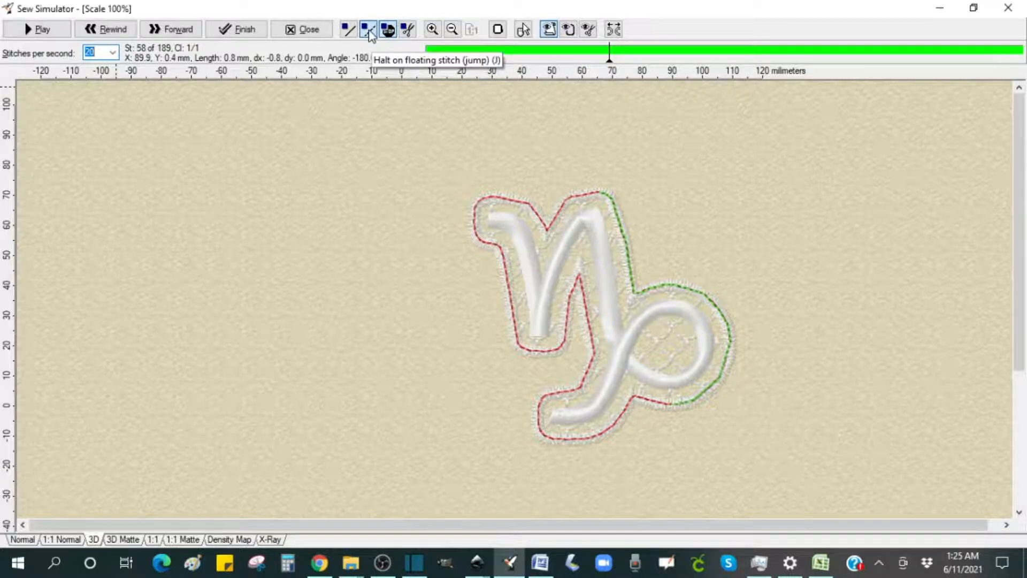
pyautogui.click(302, 29)
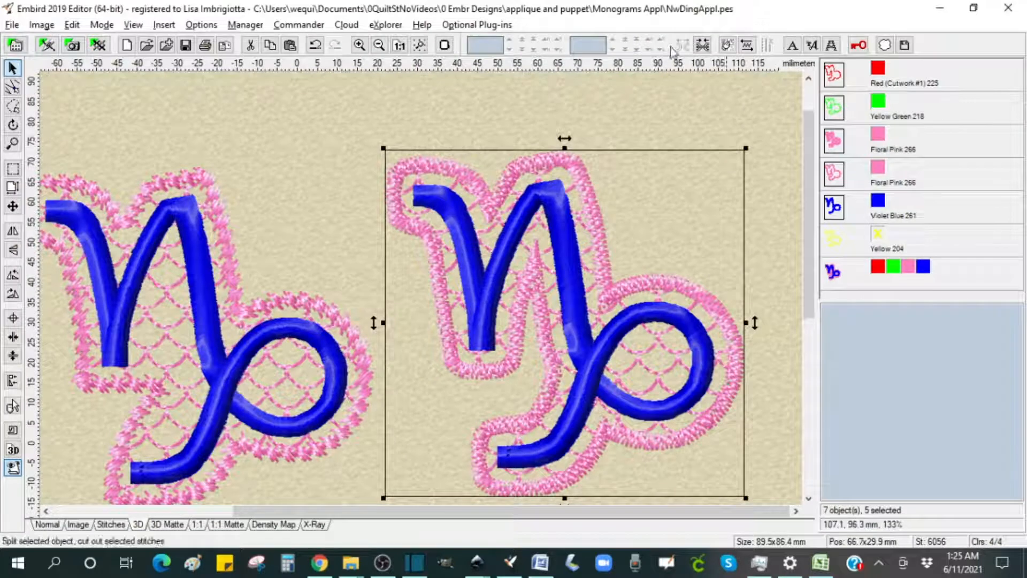
pyautogui.click(703, 46)
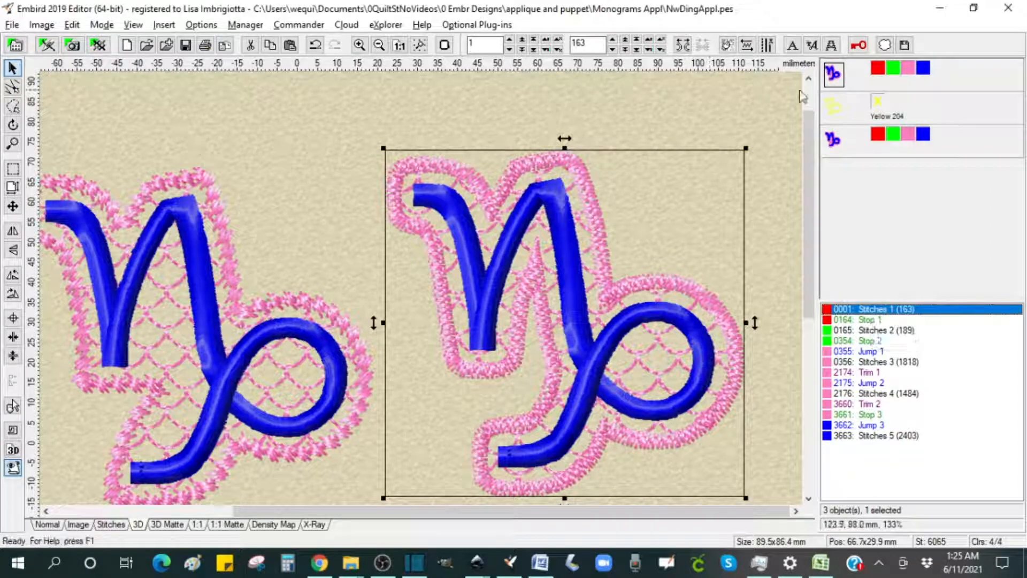
# Step: Simulate the joined design at 20 stitches per second with halts on jumps and color changes, playing through the red placement and green tack-down contours
pyautogui.rightClick(839, 77)
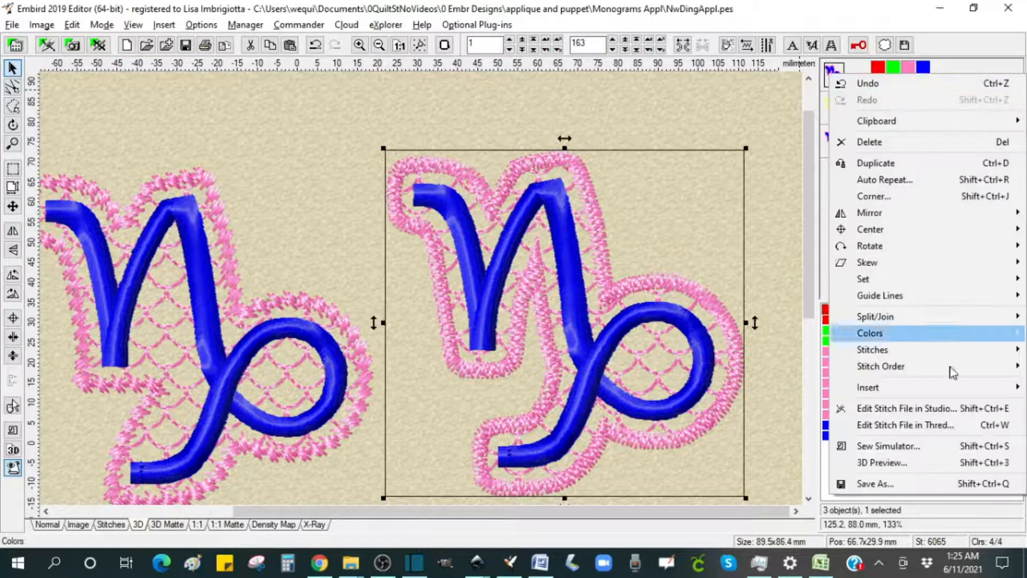
pyautogui.click(935, 451)
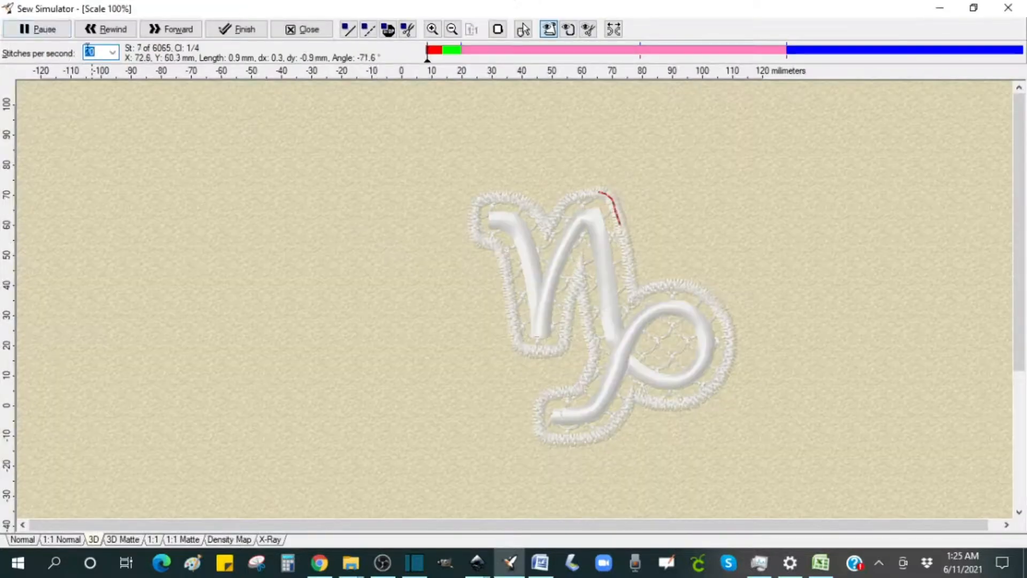
pyautogui.click(54, 32)
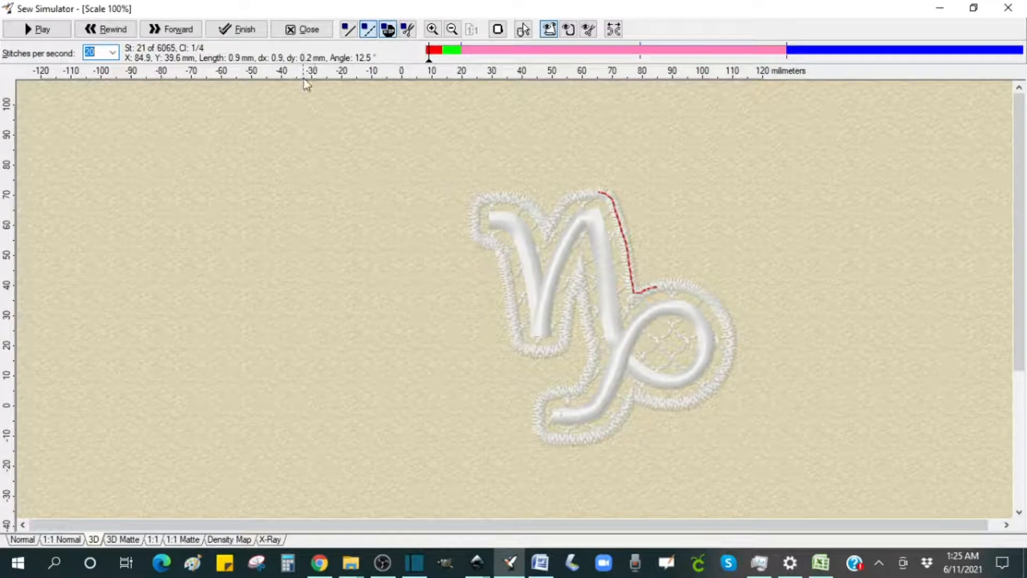
pyautogui.click(37, 31)
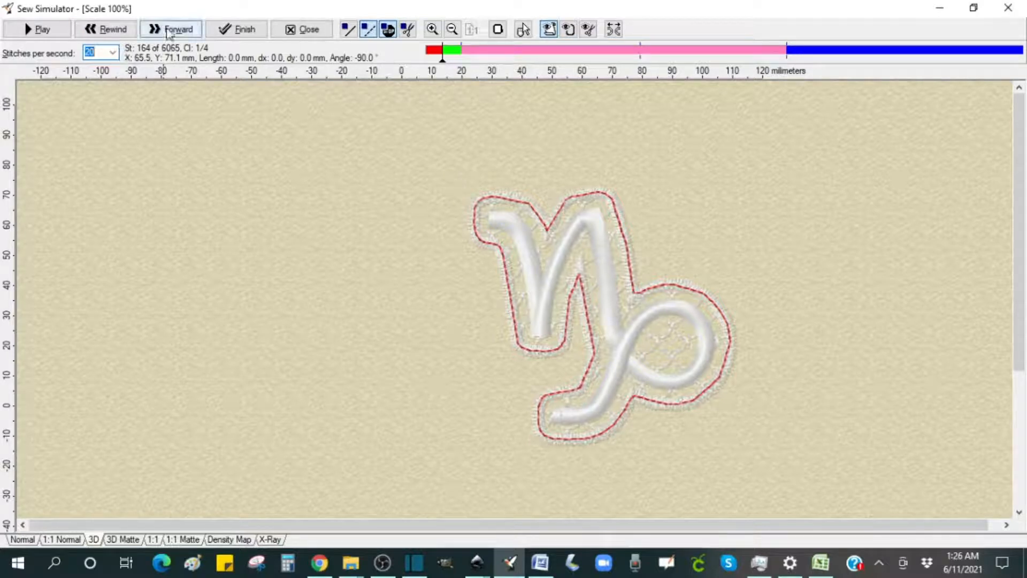
pyautogui.click(38, 30)
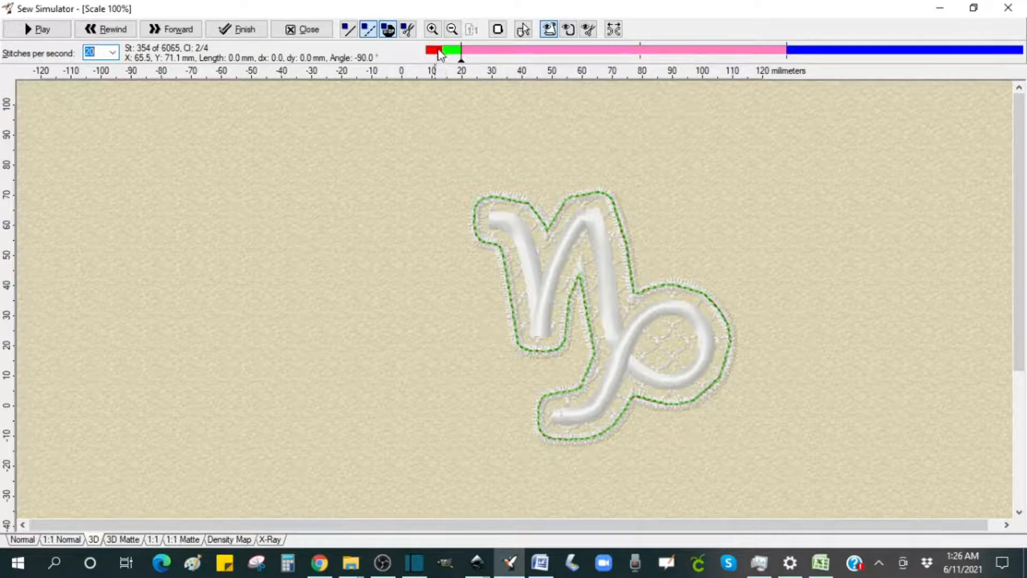
pyautogui.moveTo(442, 50)
pyautogui.click(39, 34)
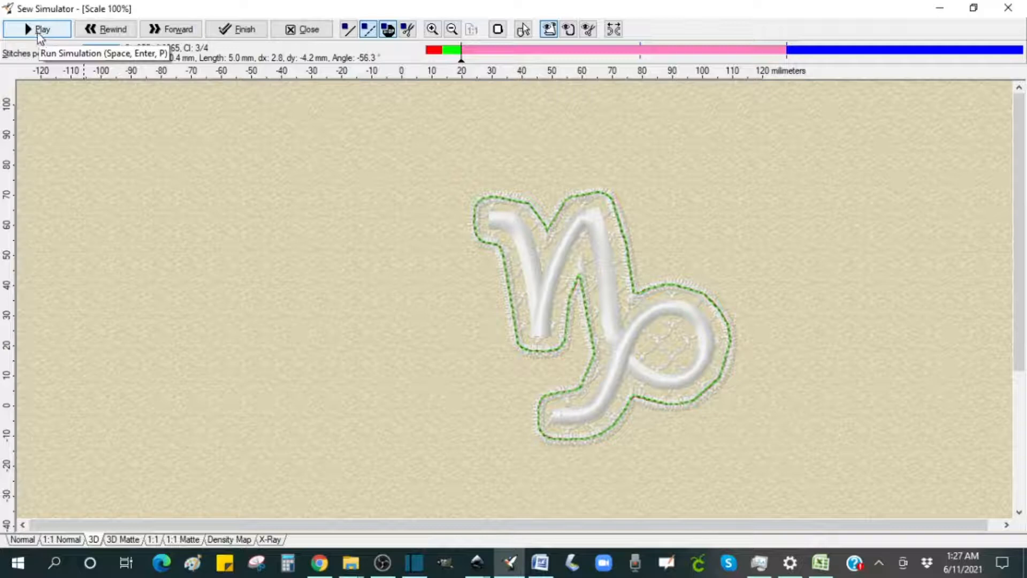
# Step: Play the pink motif plate at 250 stitches per second up to the jump before the sleeve border, and close the simulator
pyautogui.click(38, 33)
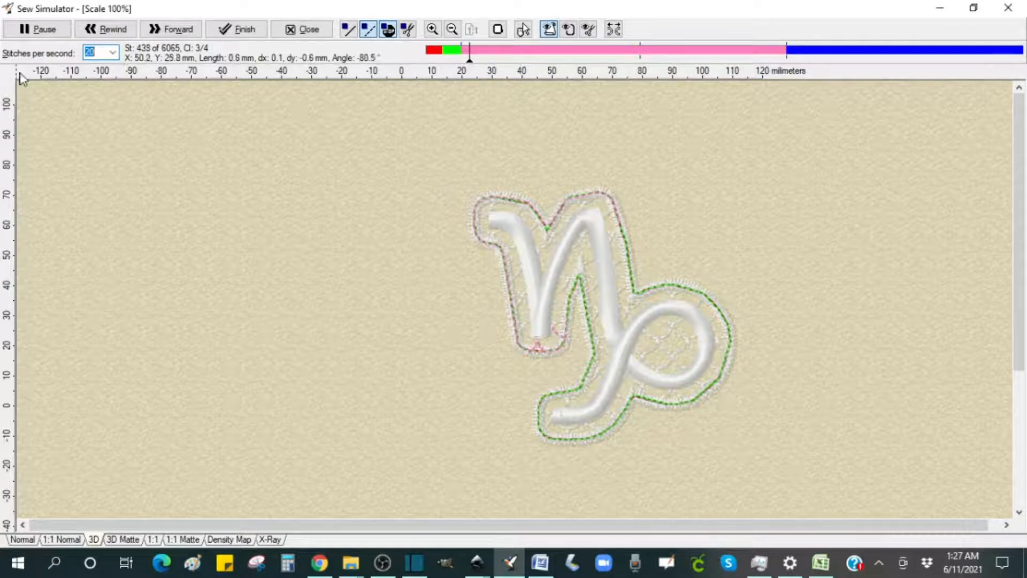
pyautogui.click(112, 52)
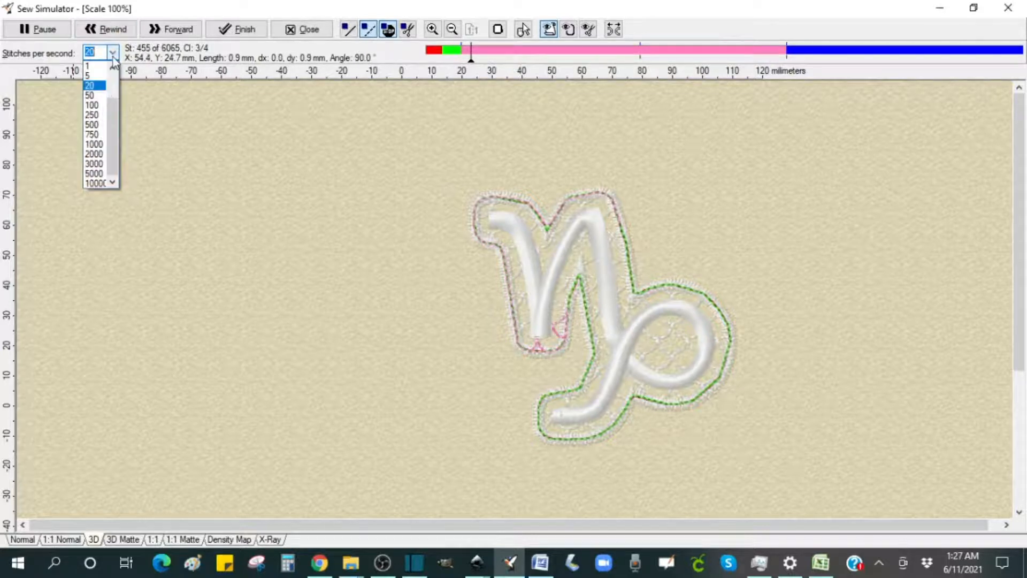
pyautogui.click(91, 116)
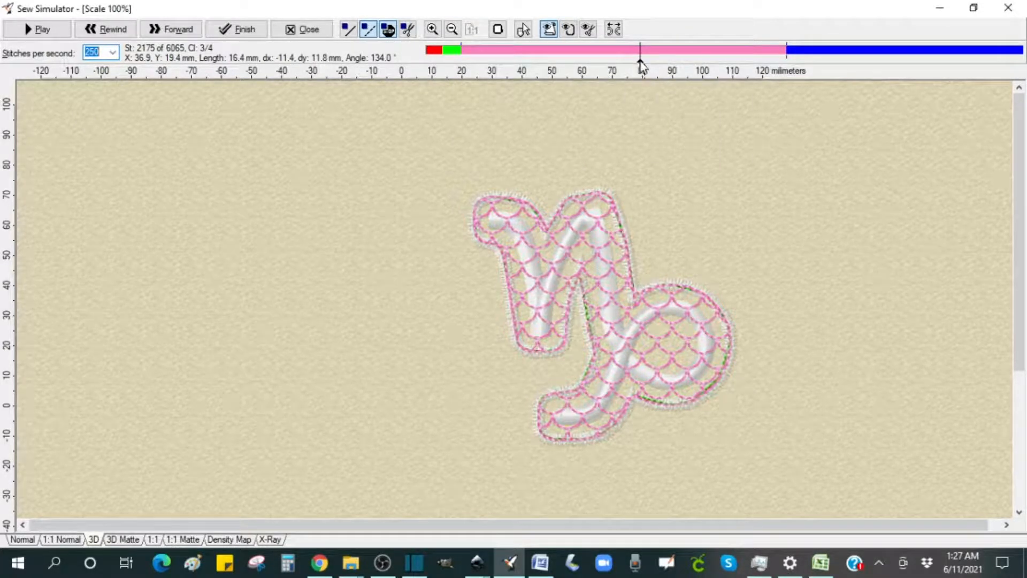
pyautogui.moveTo(642, 65)
pyautogui.click(303, 28)
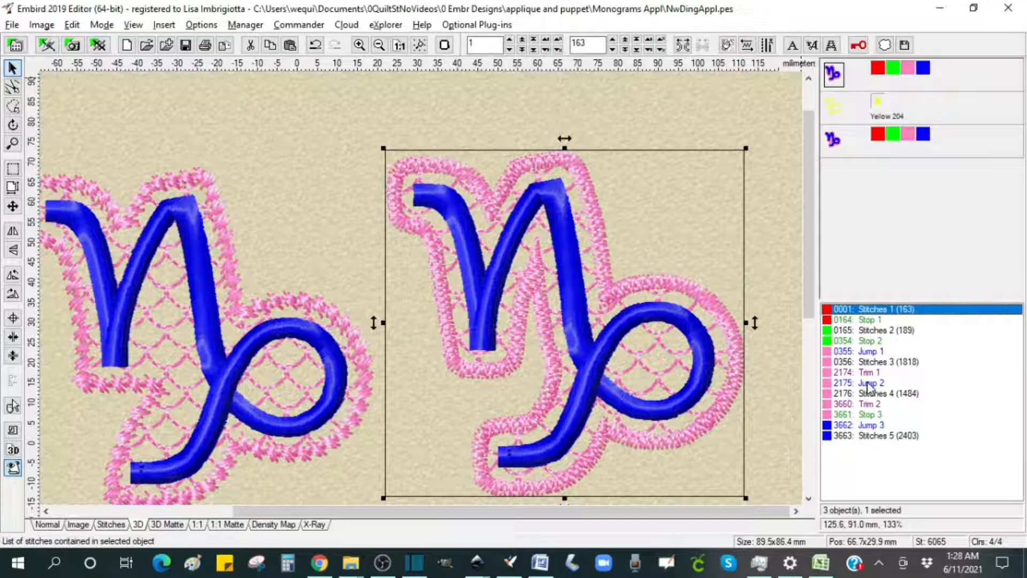
# Step: Try deleting the jump between the motif plate and the sleeve border from the stitch list, and undo the deletion
pyautogui.click(871, 363)
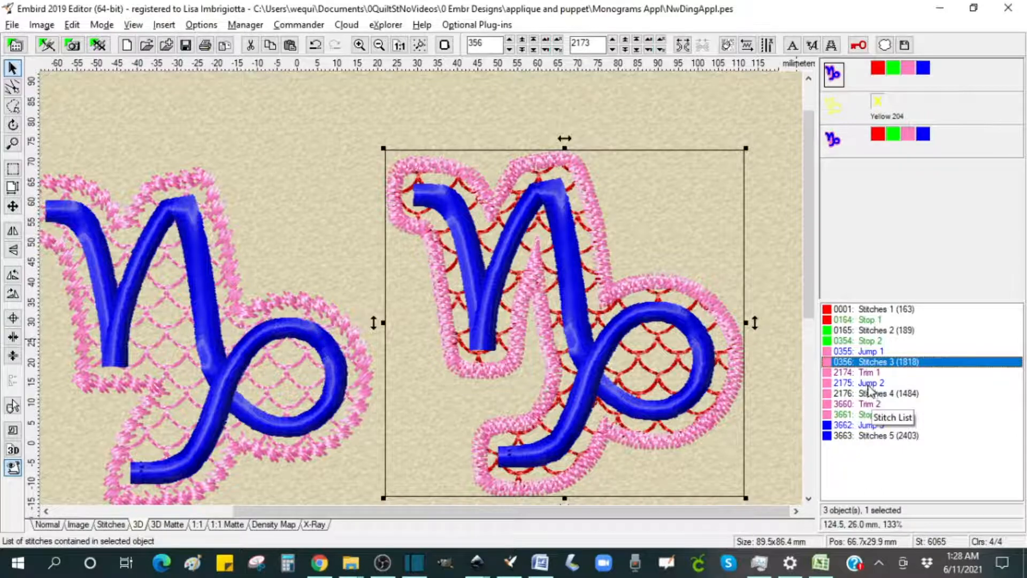
pyautogui.click(874, 383)
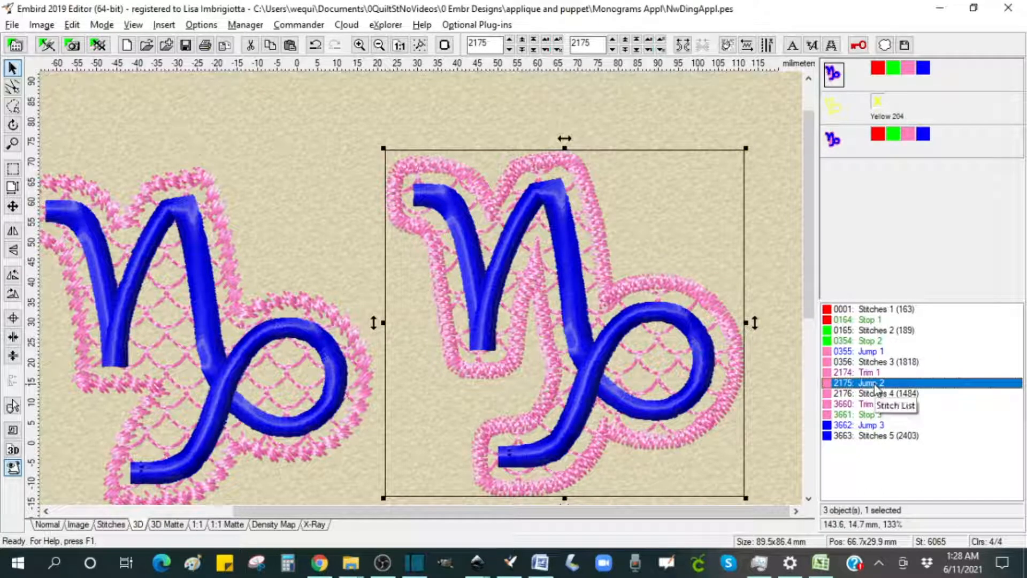
pyautogui.rightClick(868, 390)
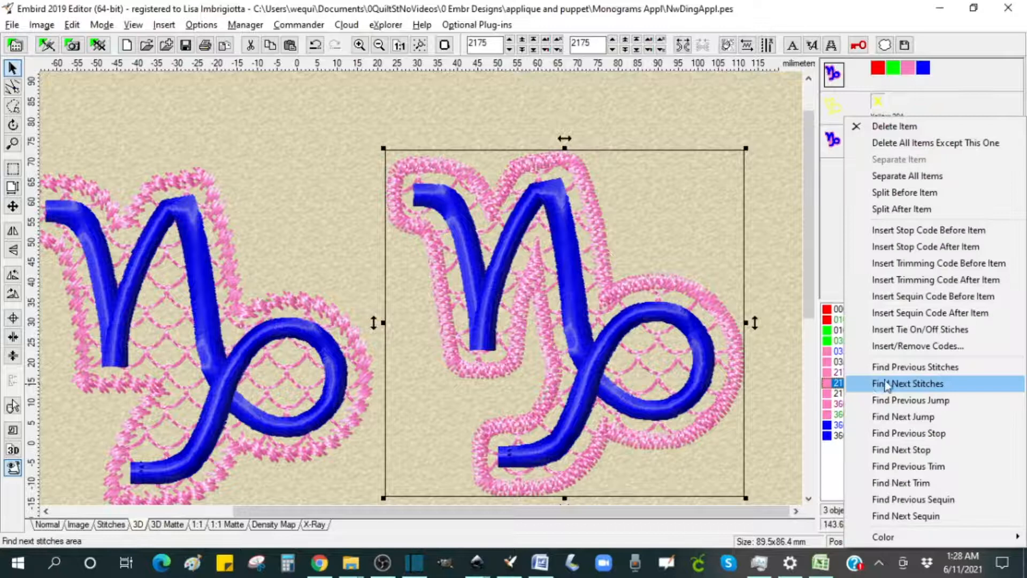
pyautogui.click(890, 125)
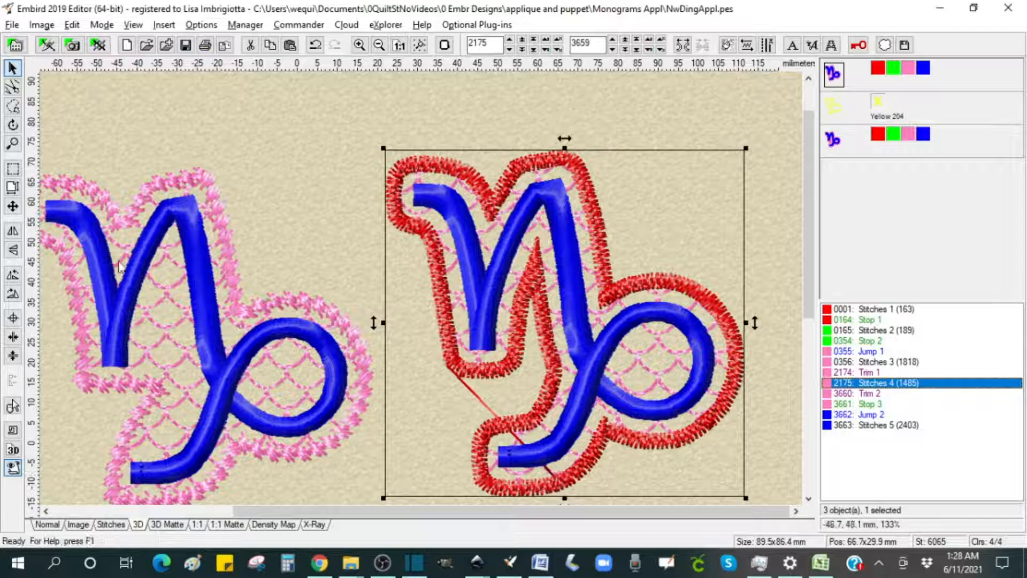
pyautogui.moveTo(293, 512); pyautogui.dragTo(216, 510)
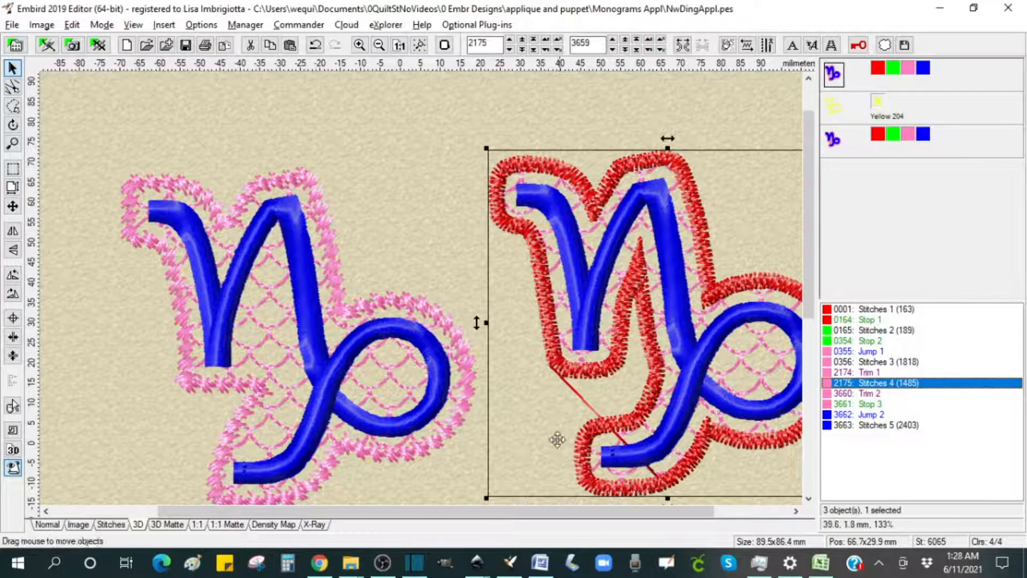
pyautogui.moveTo(572, 518); pyautogui.dragTo(647, 518)
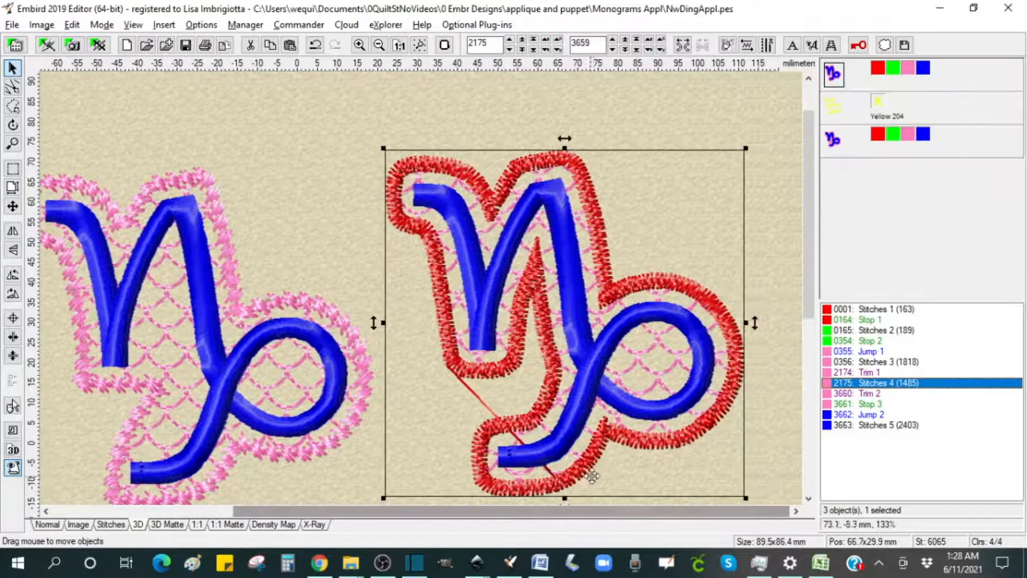
pyautogui.hotkey('ctrl', 'z')
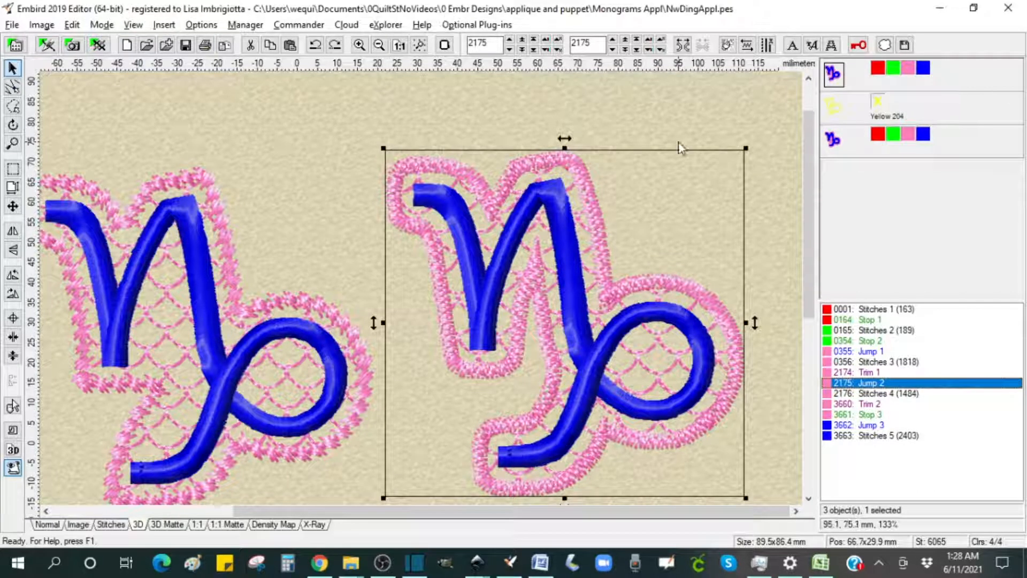
# Step: Simulate the joined design again, skipping ahead into the pink motif plate and playing up to the jump before the sleeve border
pyautogui.rightClick(830, 73)
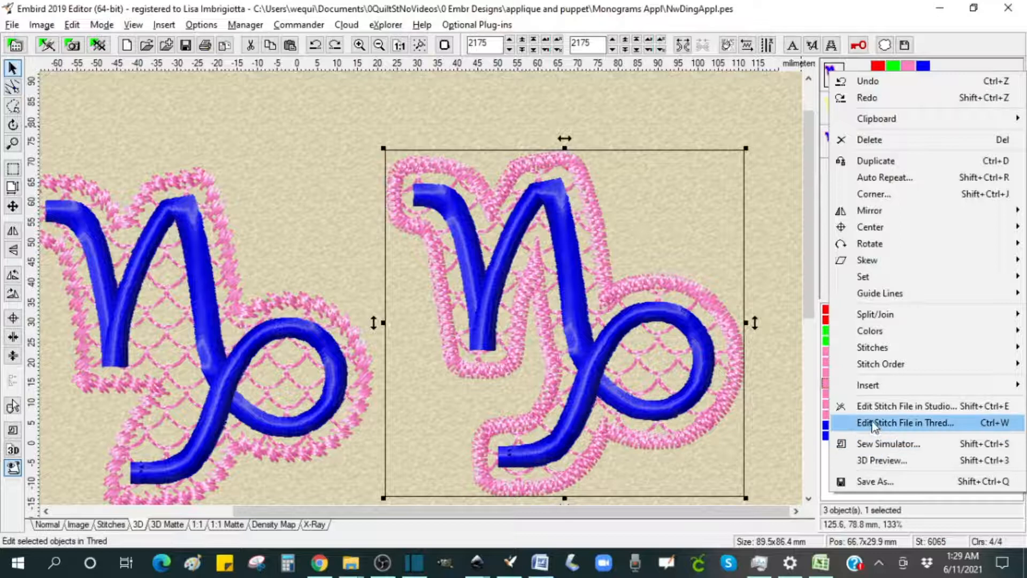
pyautogui.click(888, 444)
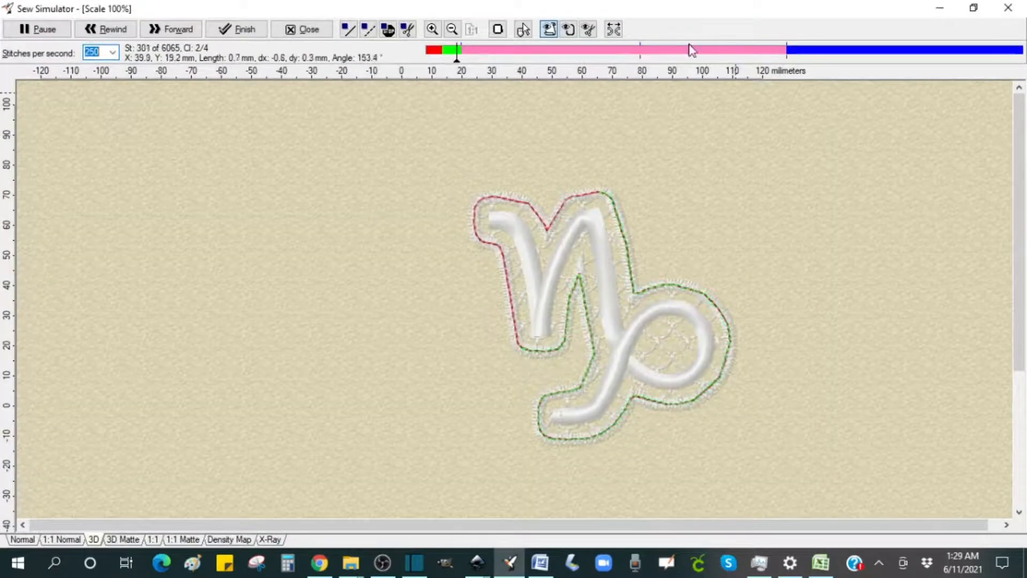
pyautogui.click(626, 50)
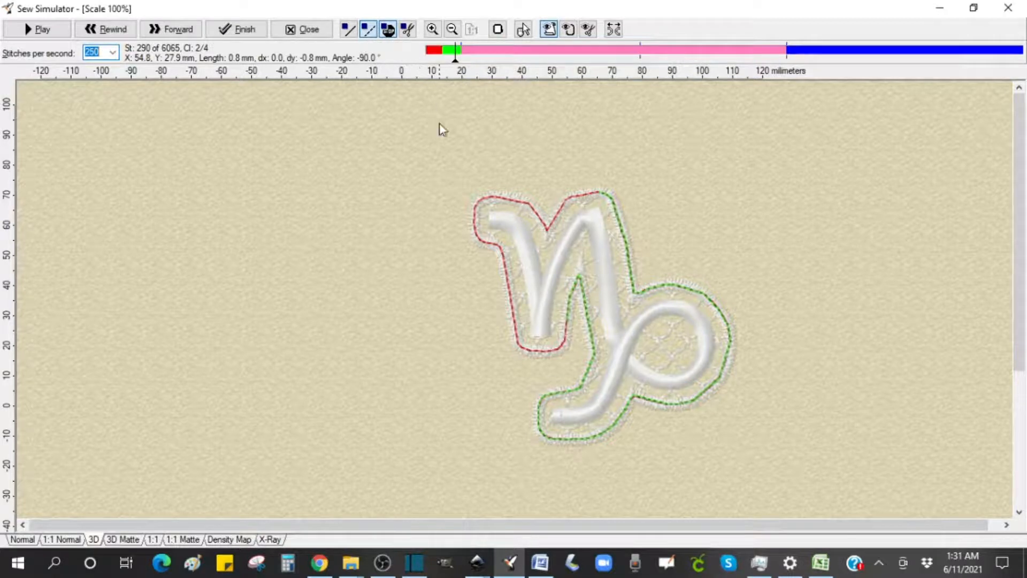
pyautogui.moveTo(460, 54); pyautogui.dragTo(607, 53)
pyautogui.click(606, 53)
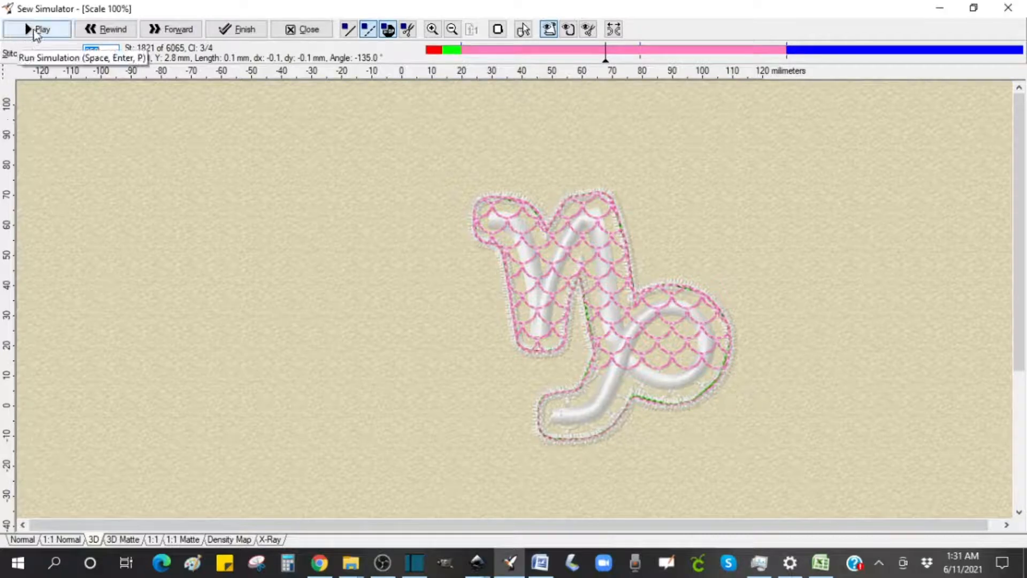
pyautogui.click(35, 31)
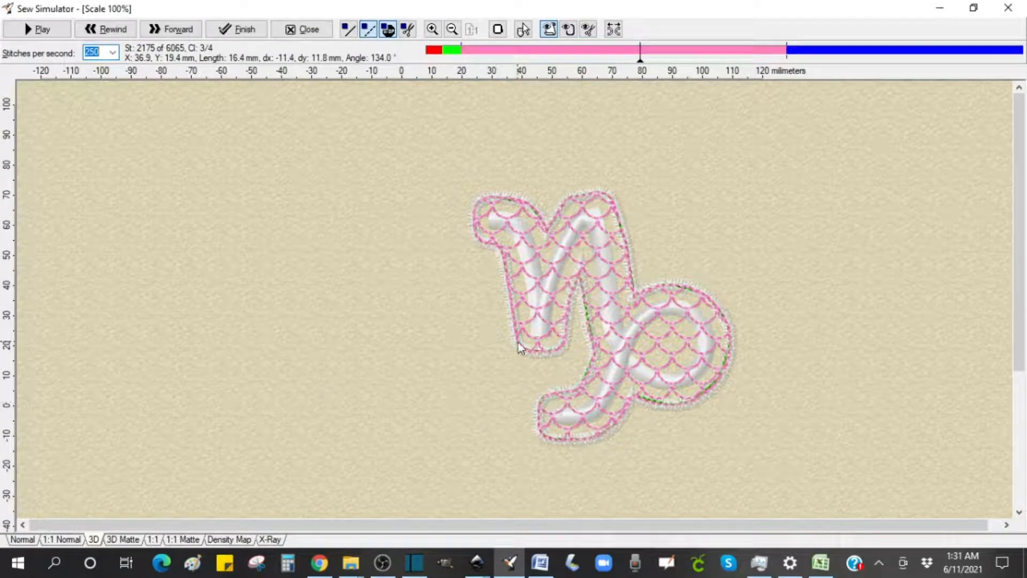
# Step: Play the sleeve border and the blue monogram column through to the last stitch, and close the simulator
pyautogui.click(31, 29)
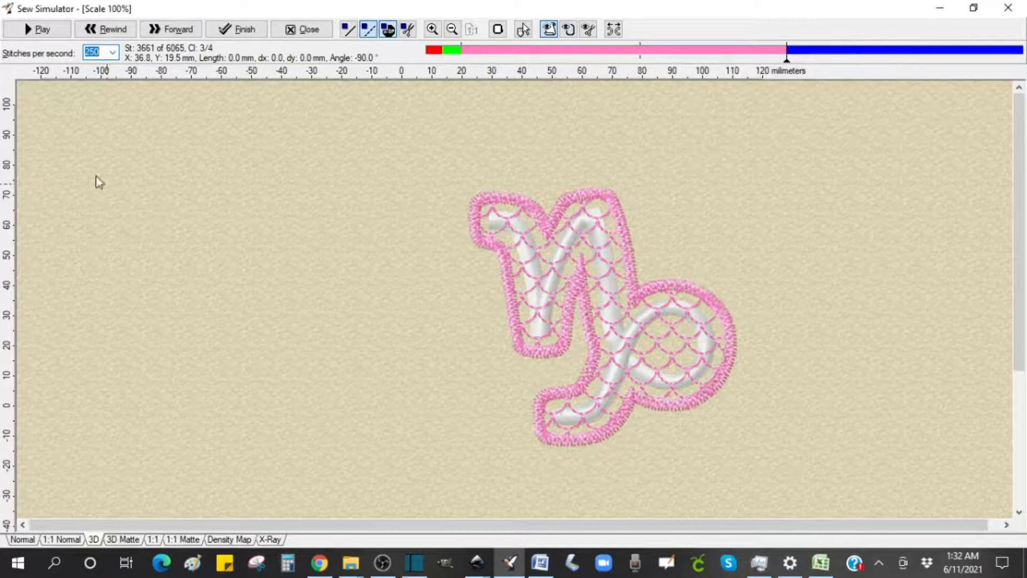
pyautogui.click(41, 32)
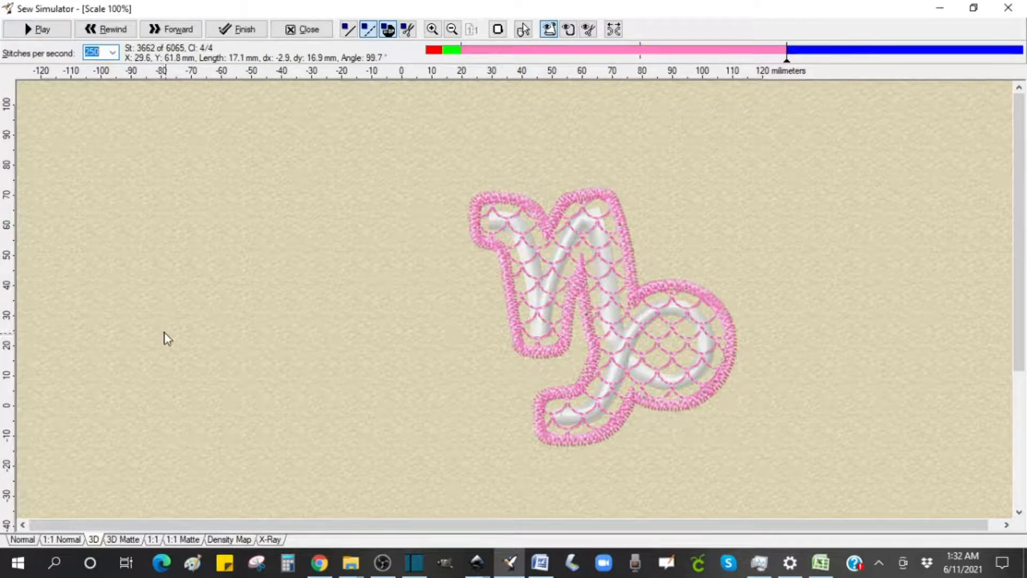
pyautogui.click(30, 32)
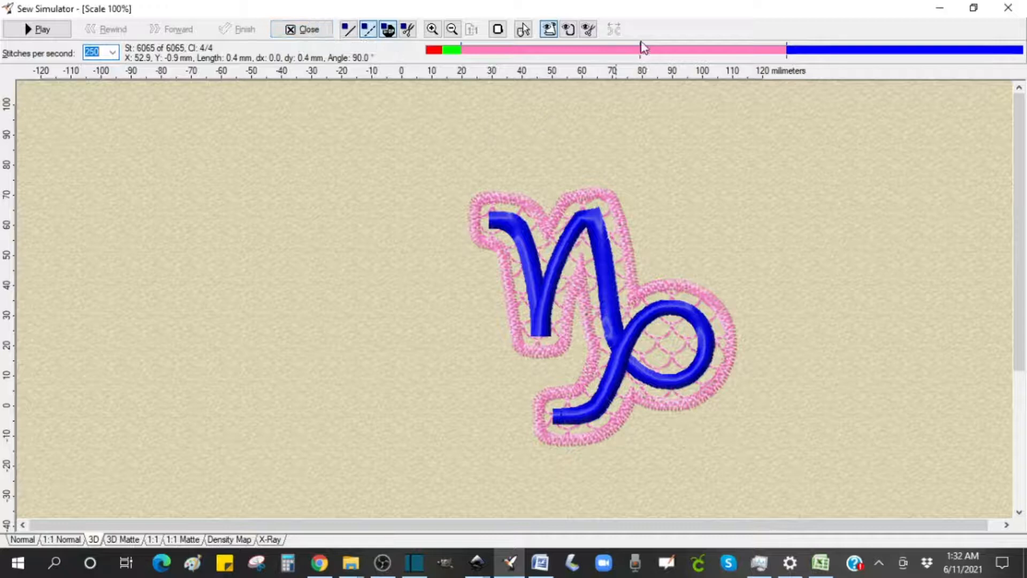
pyautogui.moveTo(642, 54)
pyautogui.click(289, 29)
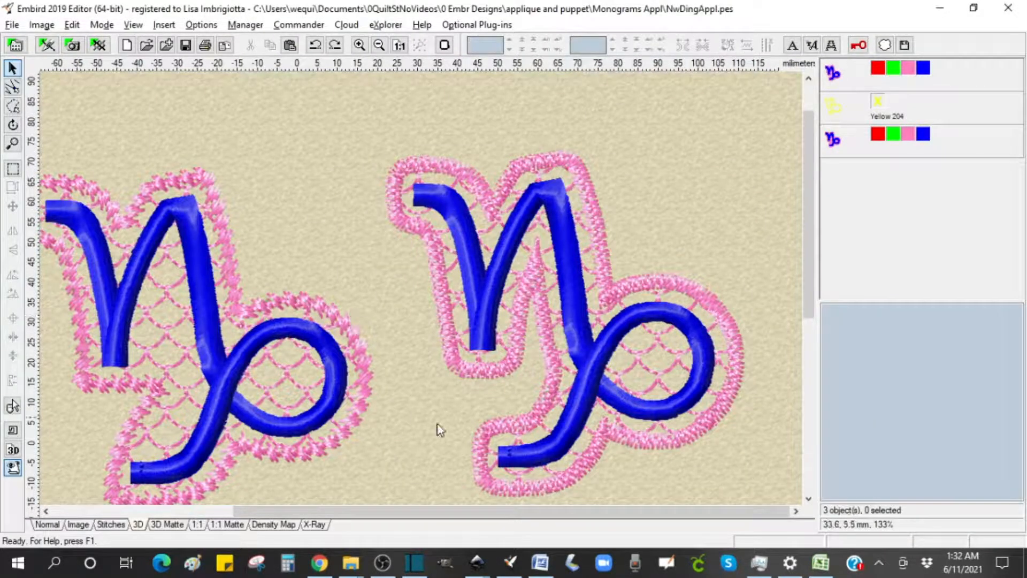
# Step: Reposition the earlier four-color design beside the joined appliqué design, level with it and slightly farther away
pyautogui.moveTo(538, 514); pyautogui.dragTo(482, 514)
pyautogui.moveTo(815, 292); pyautogui.dragTo(814, 310)
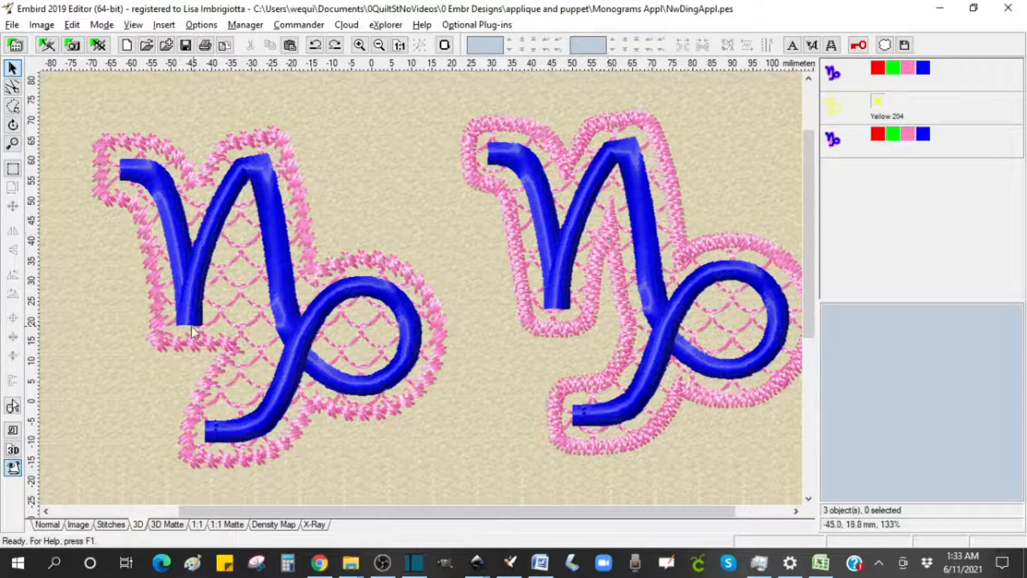
pyautogui.moveTo(238, 247); pyautogui.dragTo(234, 320)
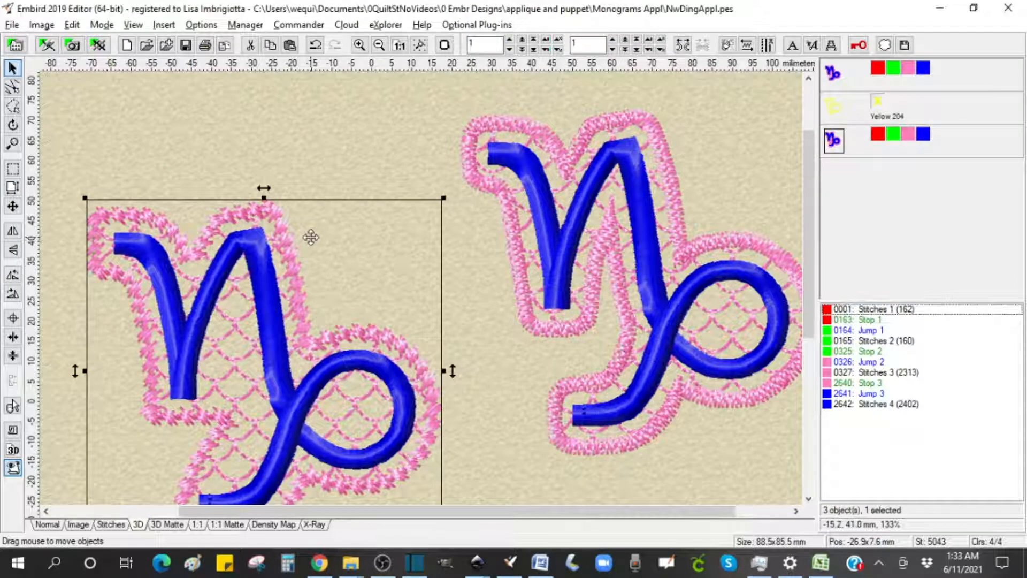
pyautogui.hotkey('ctrl', 'z')
pyautogui.hotkey('ctrl', 'z')
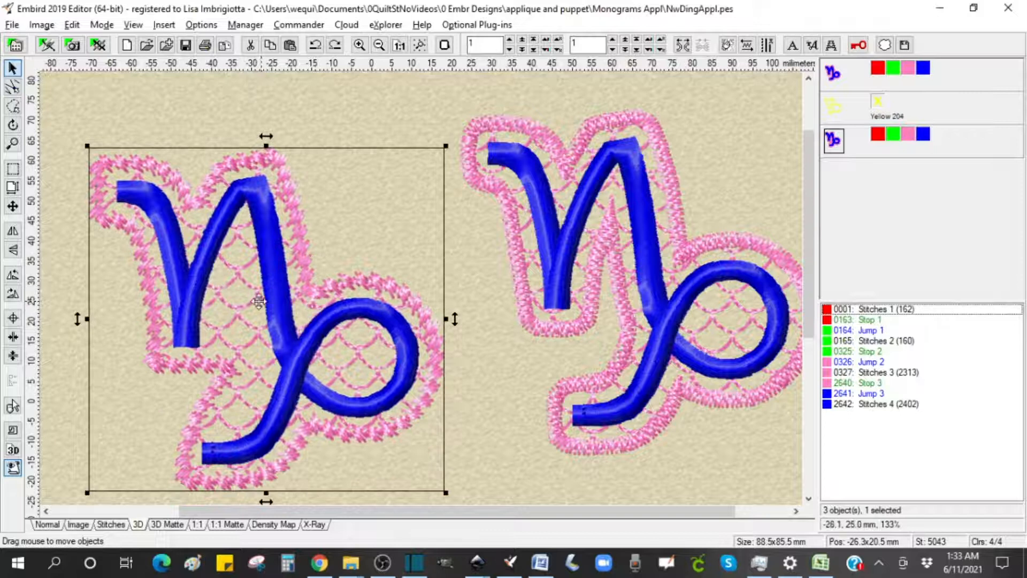
pyautogui.moveTo(261, 340)
pyautogui.mouseDown()
pyautogui.moveTo(246, 292)
pyautogui.moveTo(264, 324)
pyautogui.mouseUp()
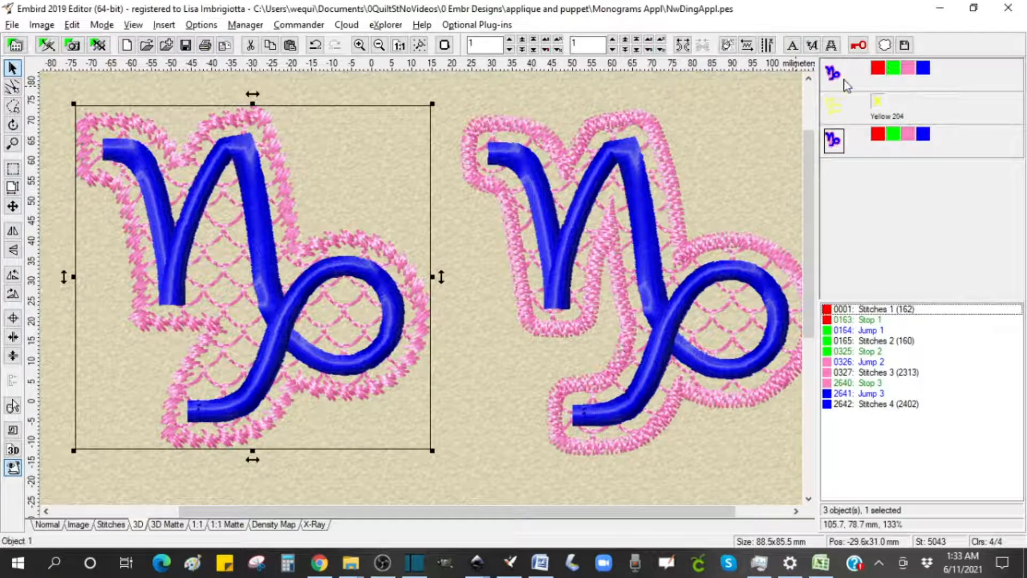
# Step: Delete the leftover Yellow 204 outline object lying under the joined appliqué design
pyautogui.click(837, 112)
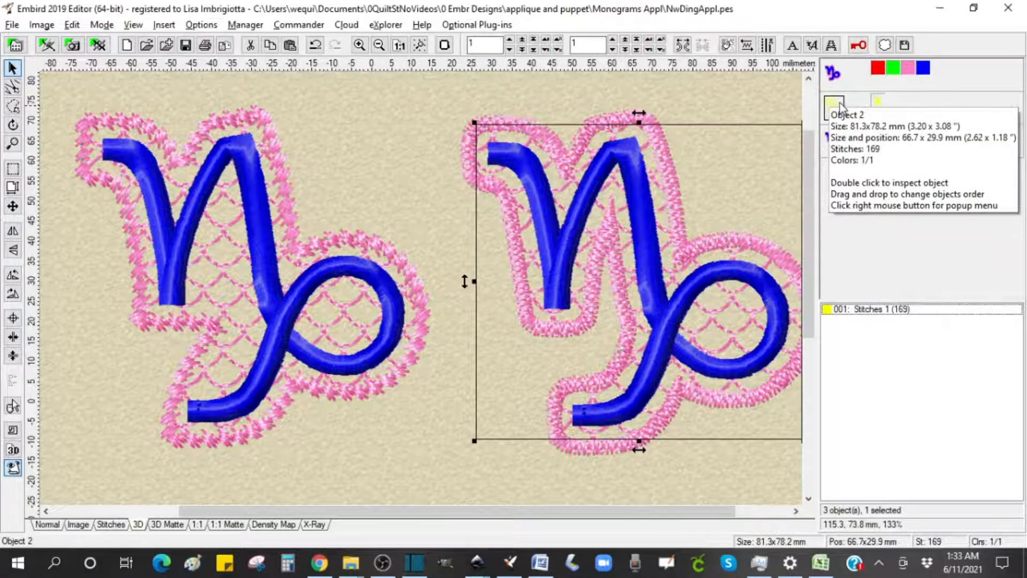
pyautogui.press('Delete')
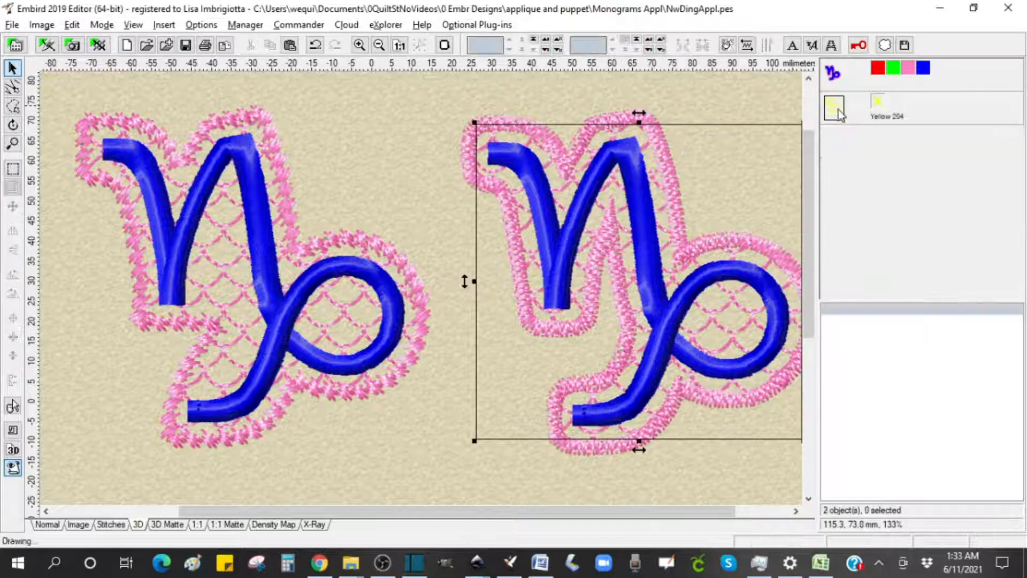
# Step: Separate the blue monogram column from the joined appliqué design and delete the remaining red, green and pink part
pyautogui.click(832, 74)
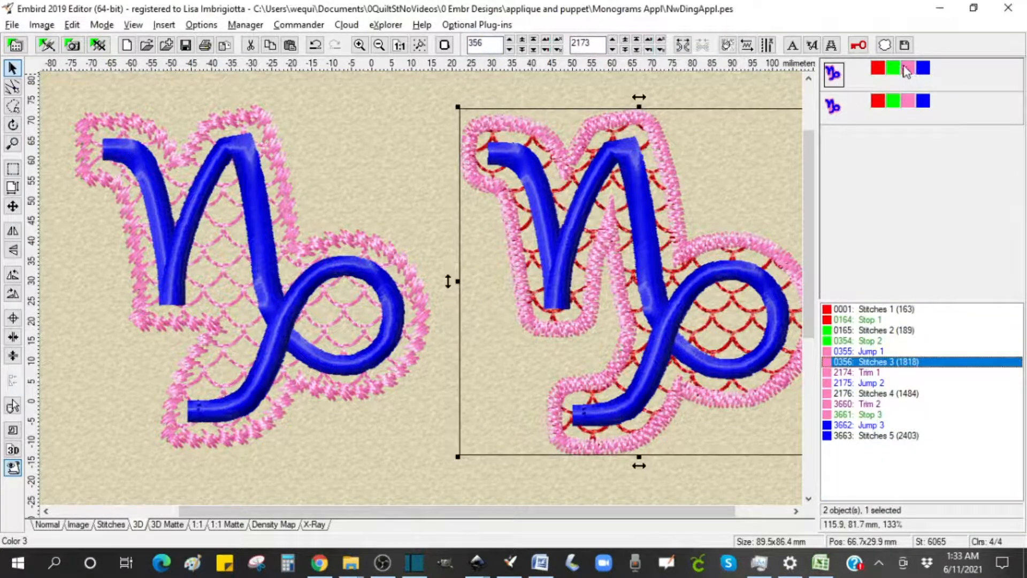
pyautogui.rightClick(926, 74)
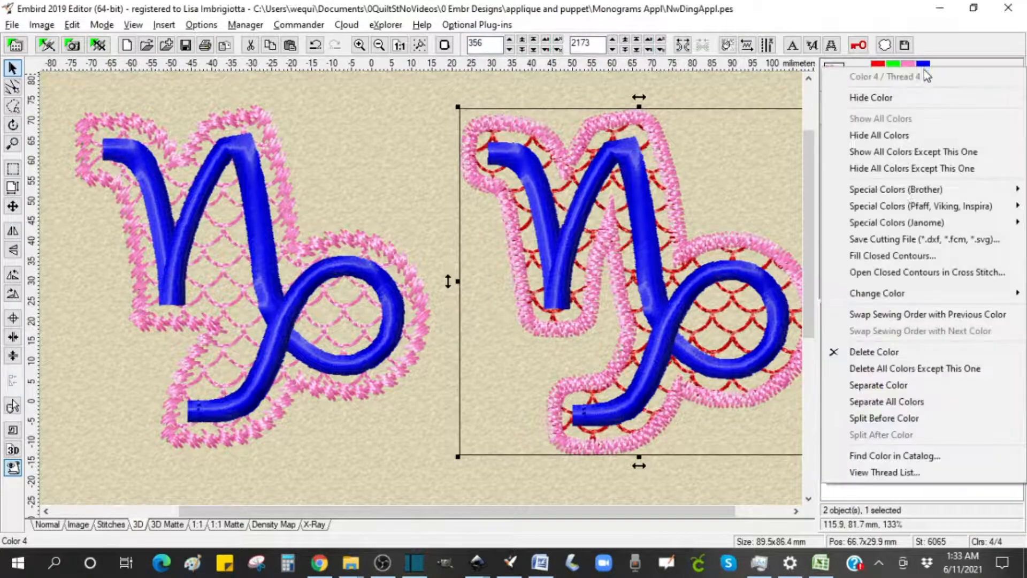
pyautogui.click(877, 385)
pyautogui.click(833, 74)
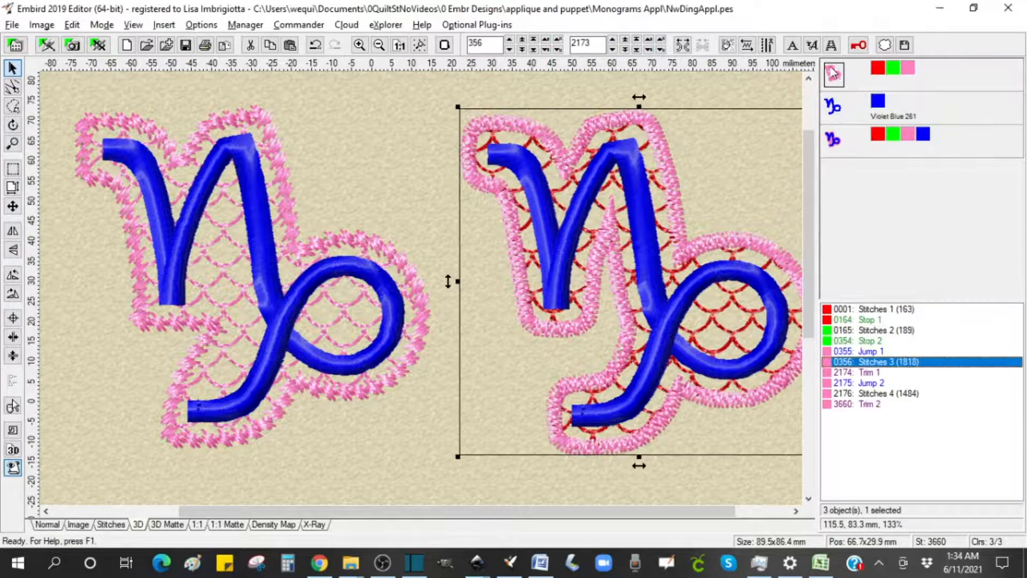
pyautogui.press('Delete')
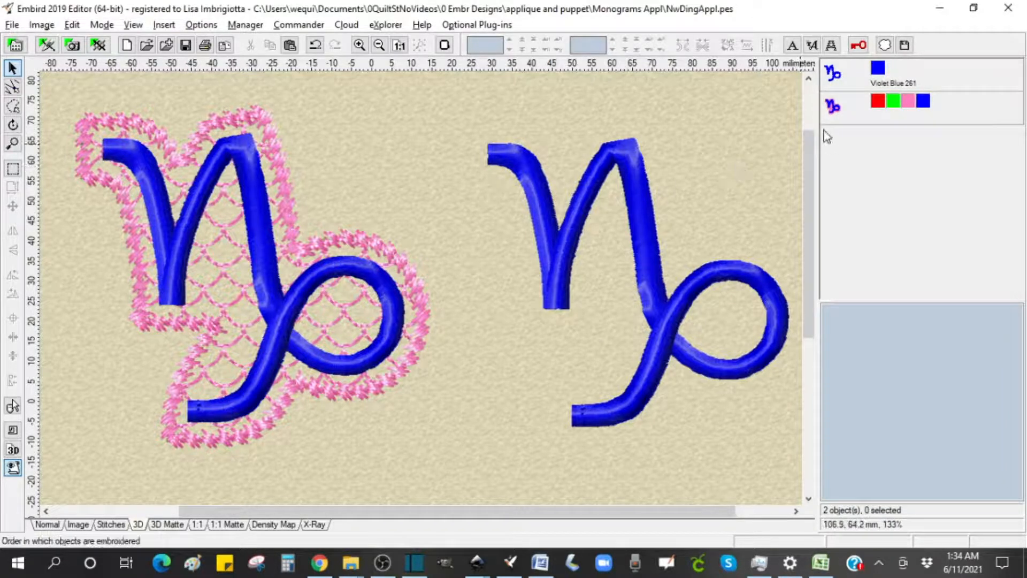
pyautogui.click(833, 75)
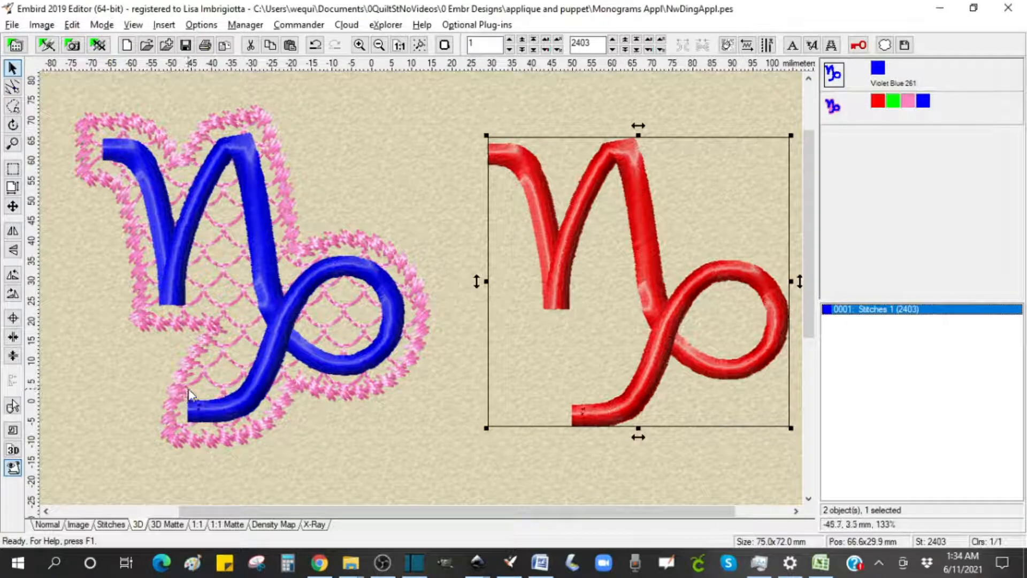
pyautogui.click(13, 106)
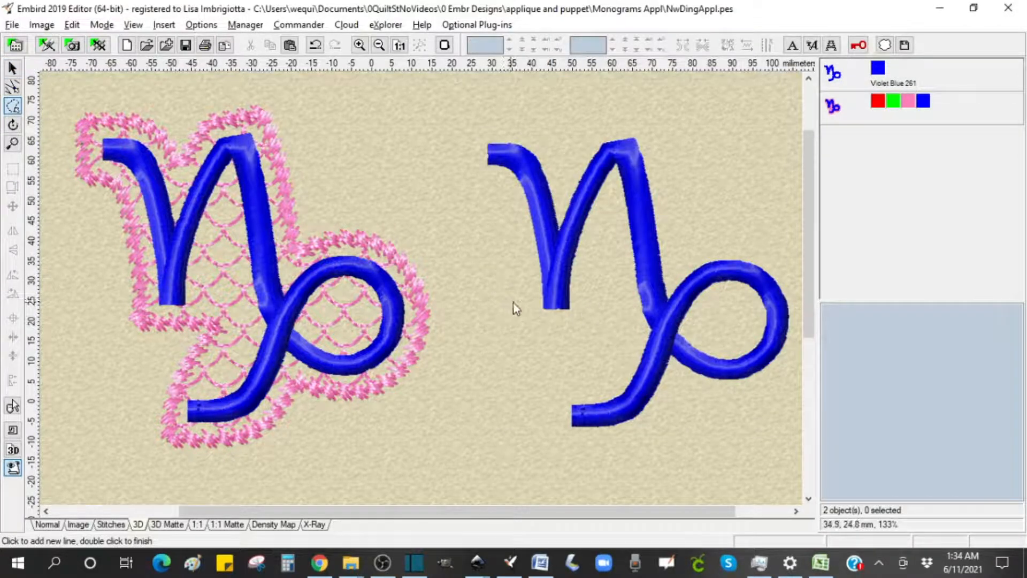
pyautogui.click(554, 307)
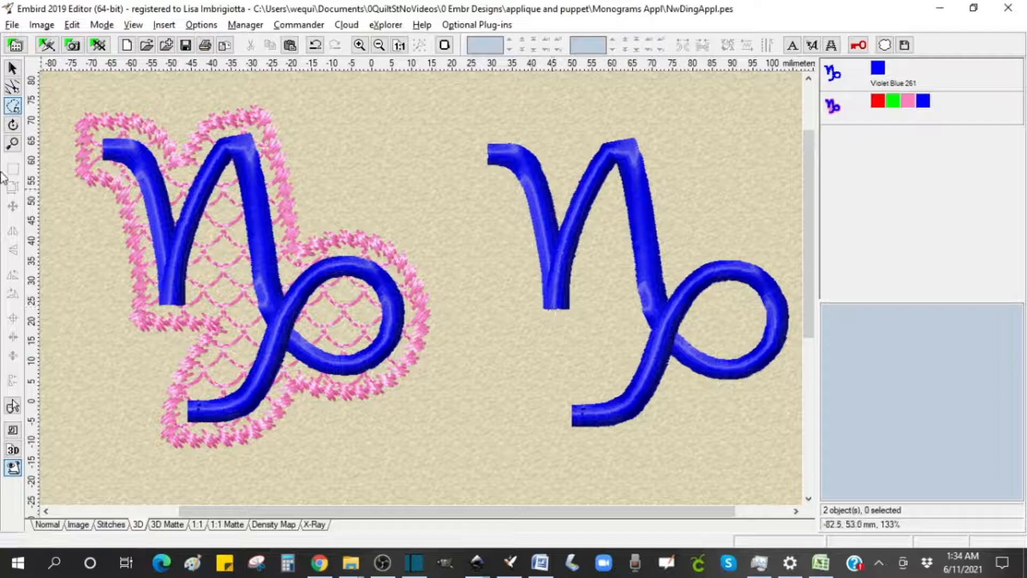
# Step: Draw a closed freehand selection outline around the gap under the monogram's tall arch, running along the middle of the surrounding columns
pyautogui.click(12, 143)
pyautogui.click(651, 319)
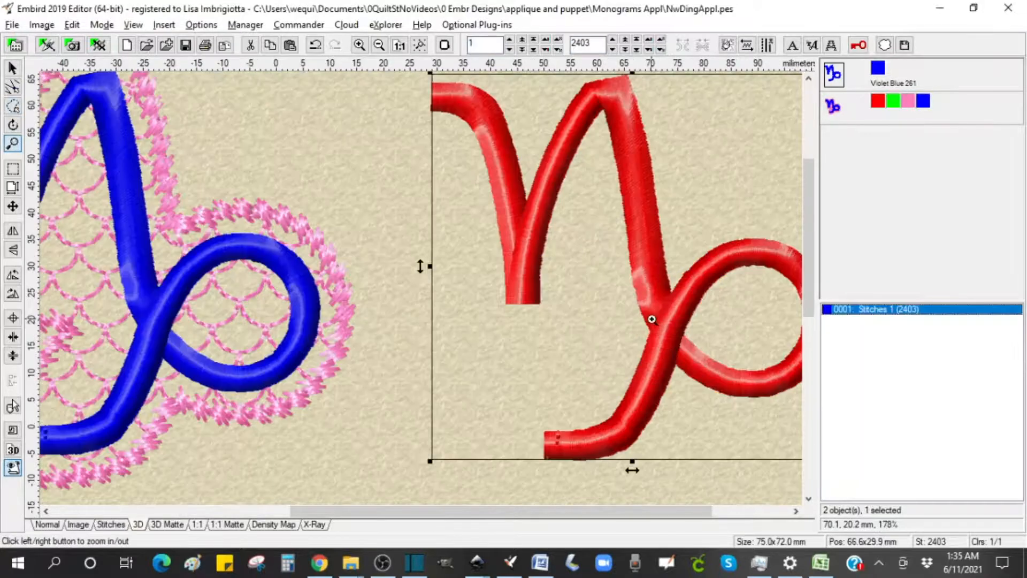
pyautogui.click(619, 326)
pyautogui.moveTo(813, 238); pyautogui.dragTo(809, 209)
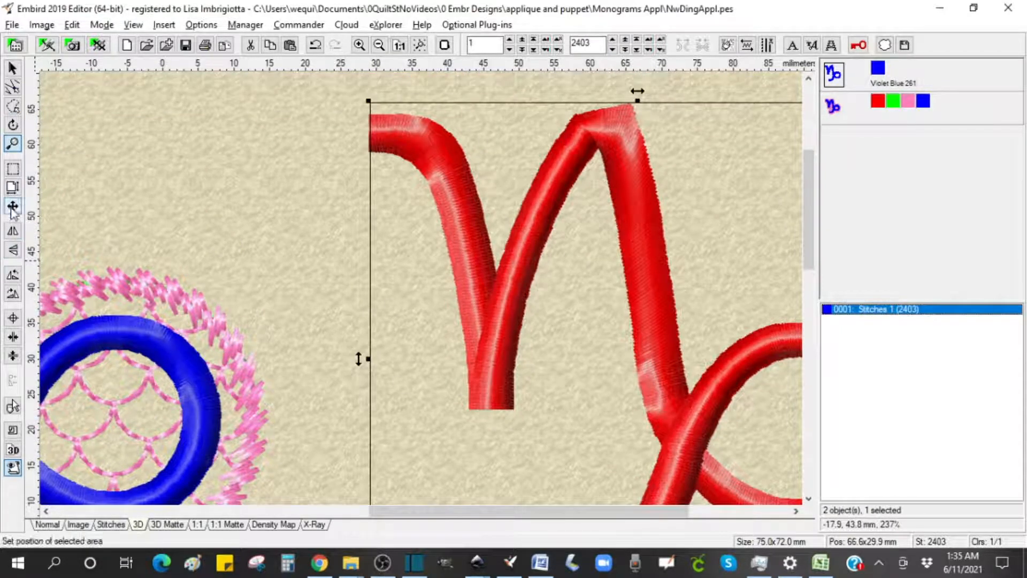
pyautogui.click(12, 107)
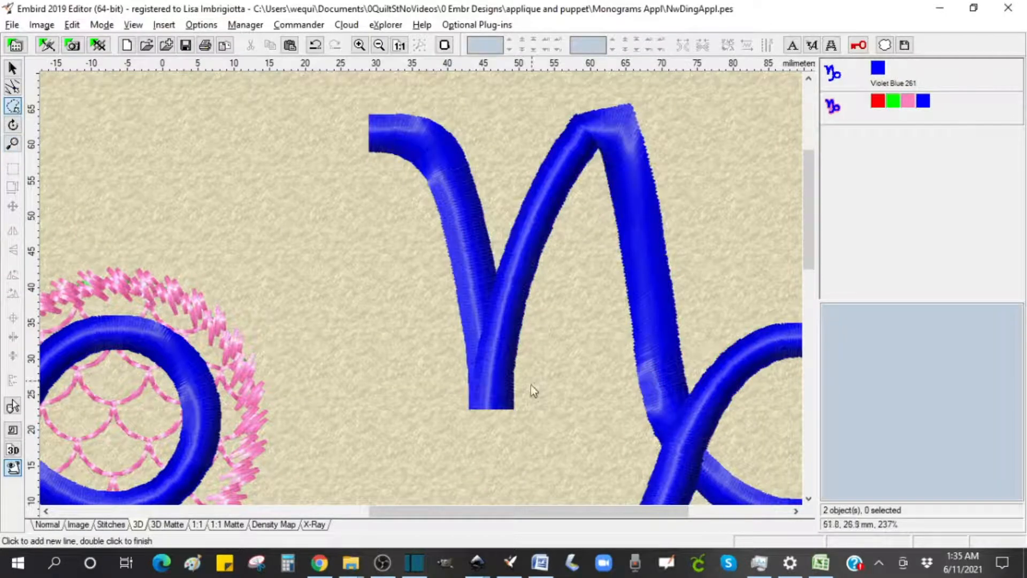
pyautogui.click(111, 525)
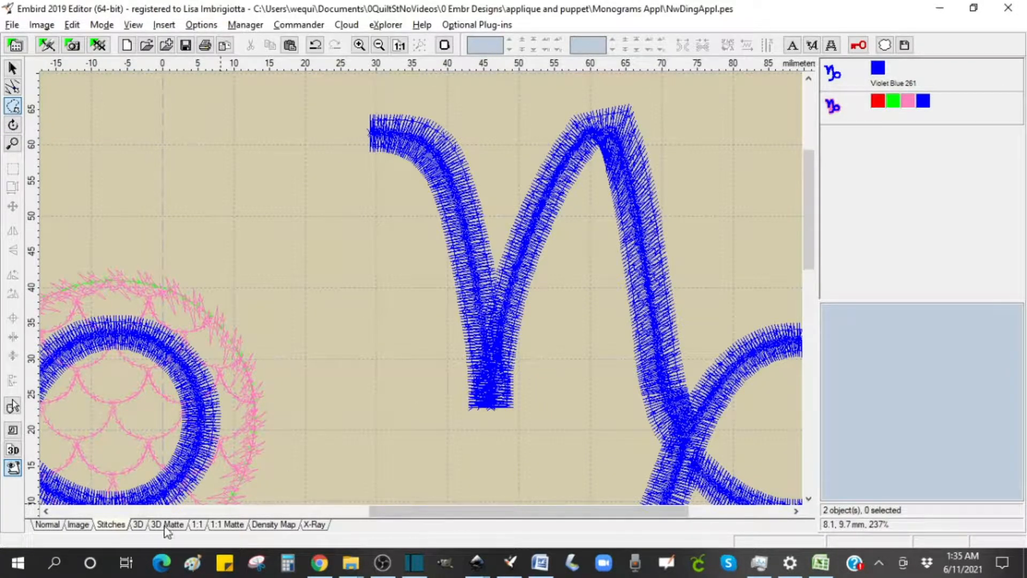
pyautogui.click(138, 524)
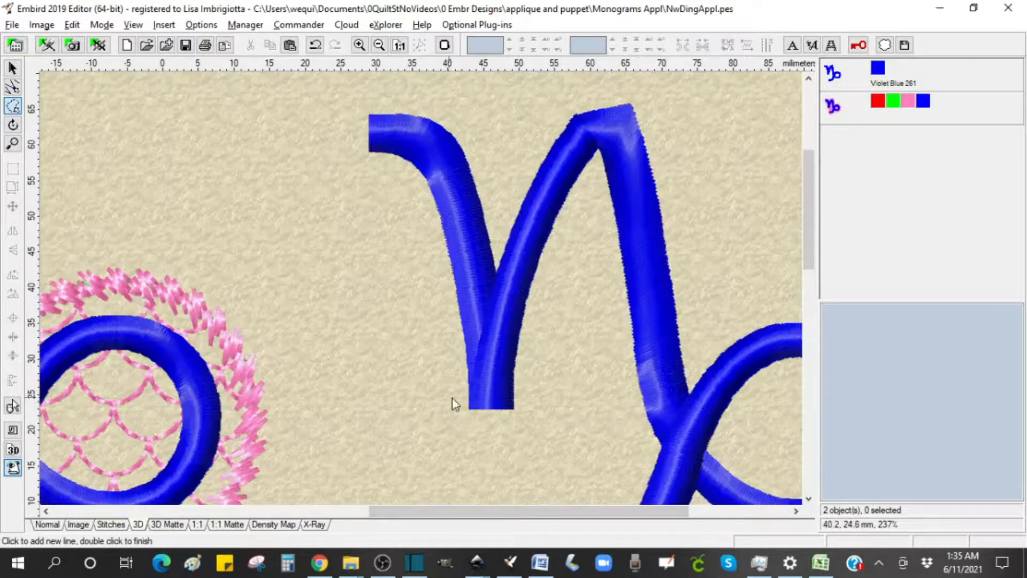
pyautogui.click(488, 409)
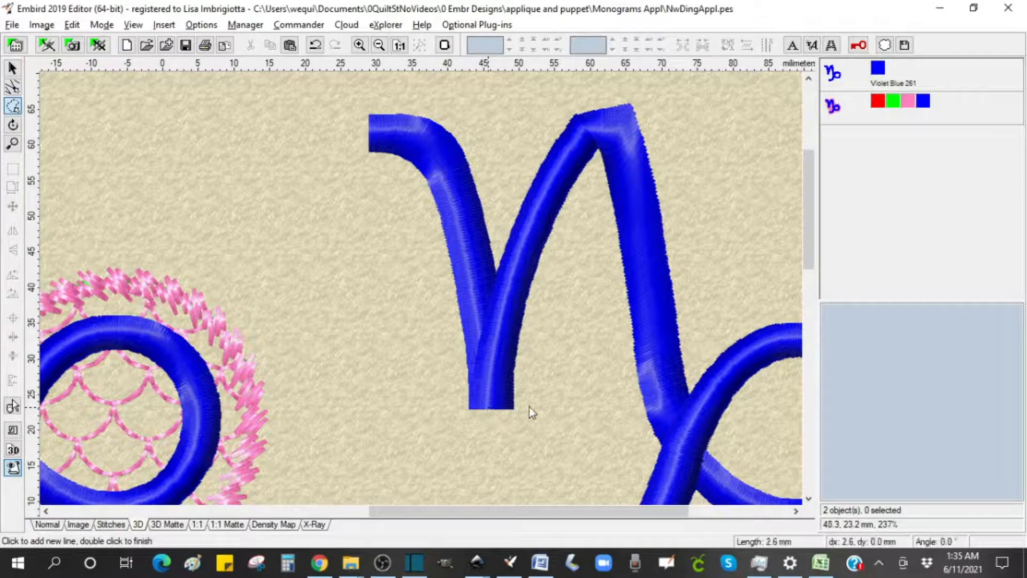
pyautogui.click(670, 405)
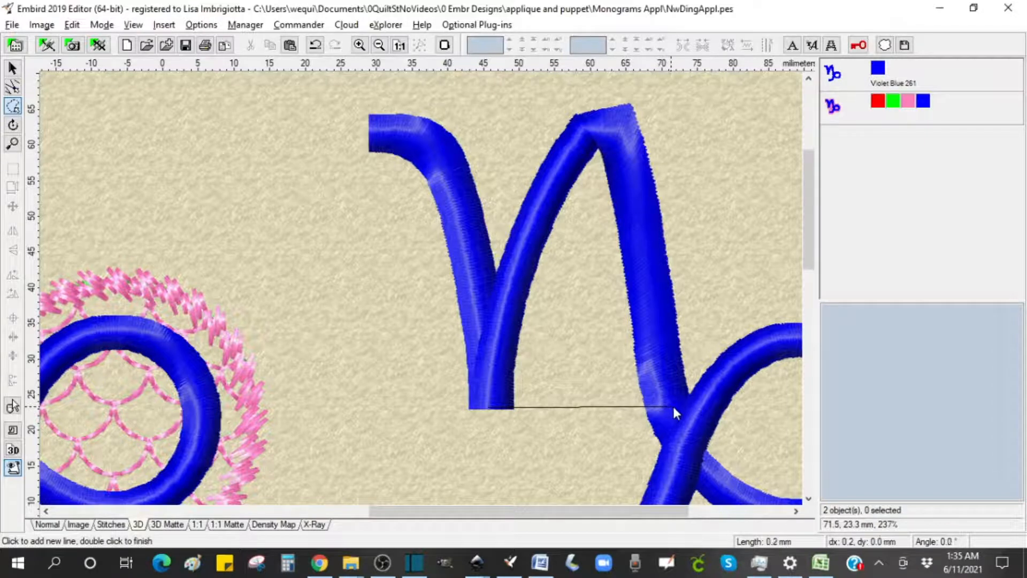
pyautogui.click(617, 113)
pyautogui.click(583, 129)
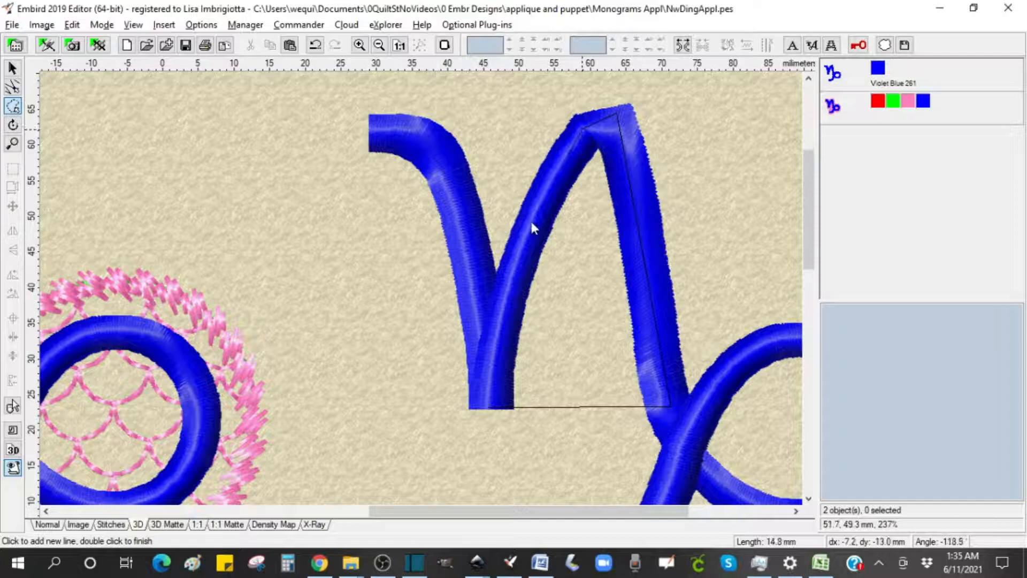
pyautogui.click(480, 396)
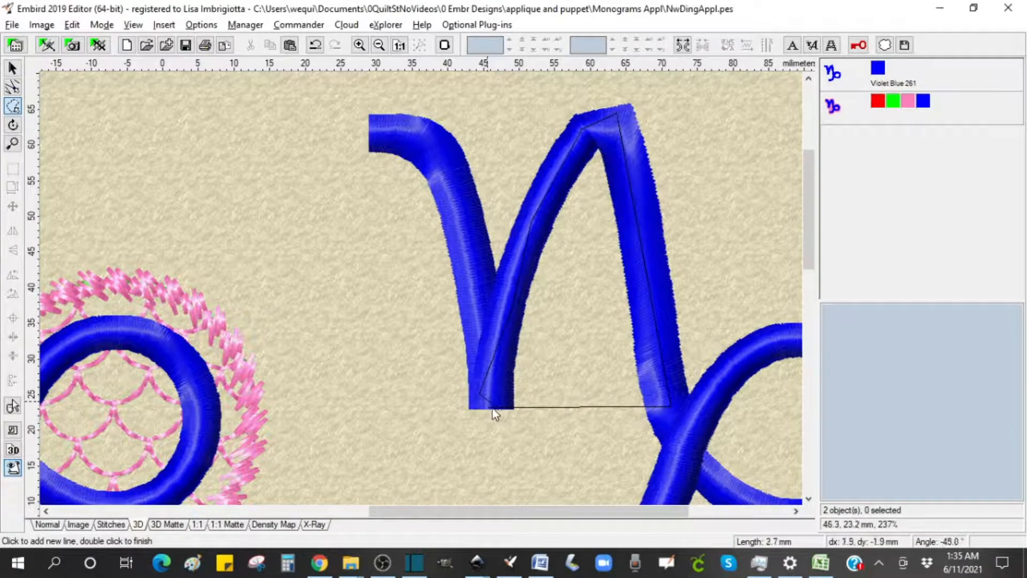
pyautogui.doubleClick(487, 408)
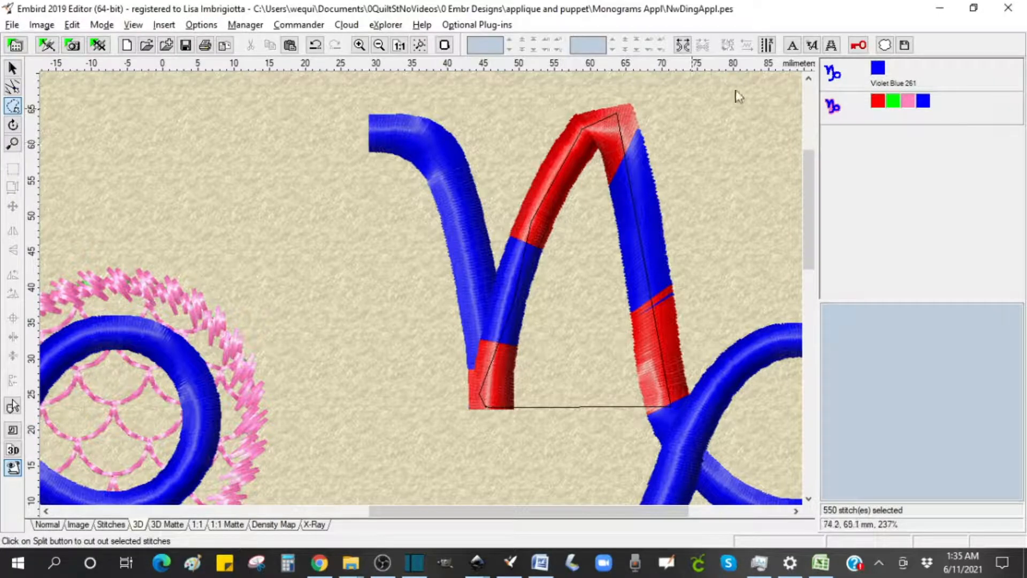
# Step: Stitch the closed selection outline as a contour with a stitch length of 1.3 mm
pyautogui.click(162, 24)
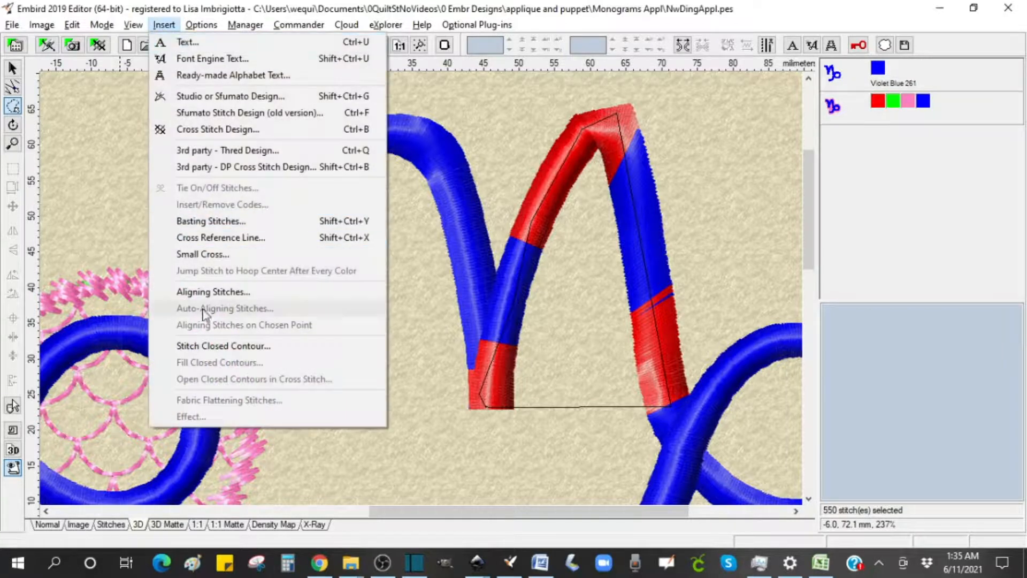
pyautogui.click(205, 347)
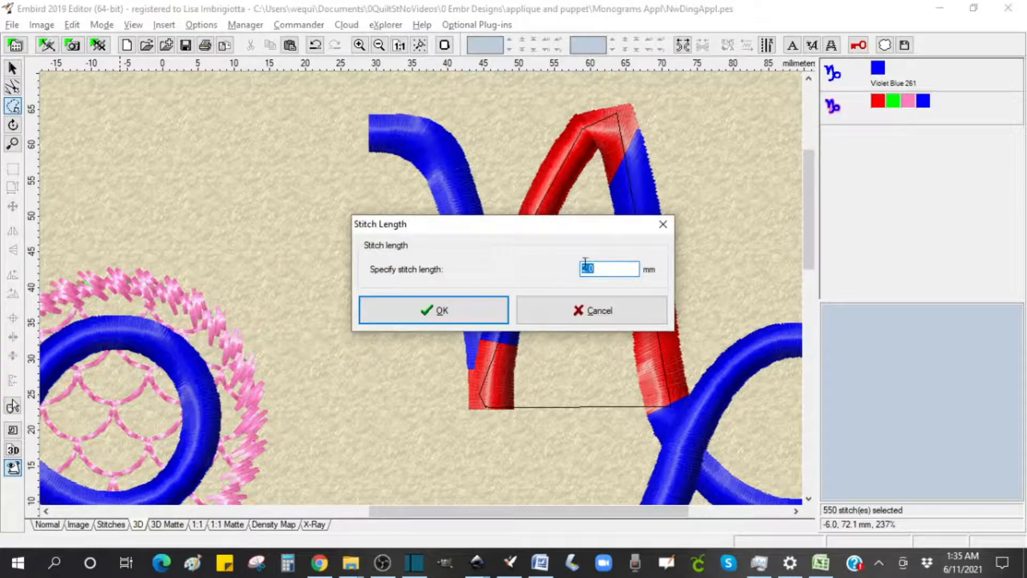
pyautogui.write('1.3')
pyautogui.click(464, 311)
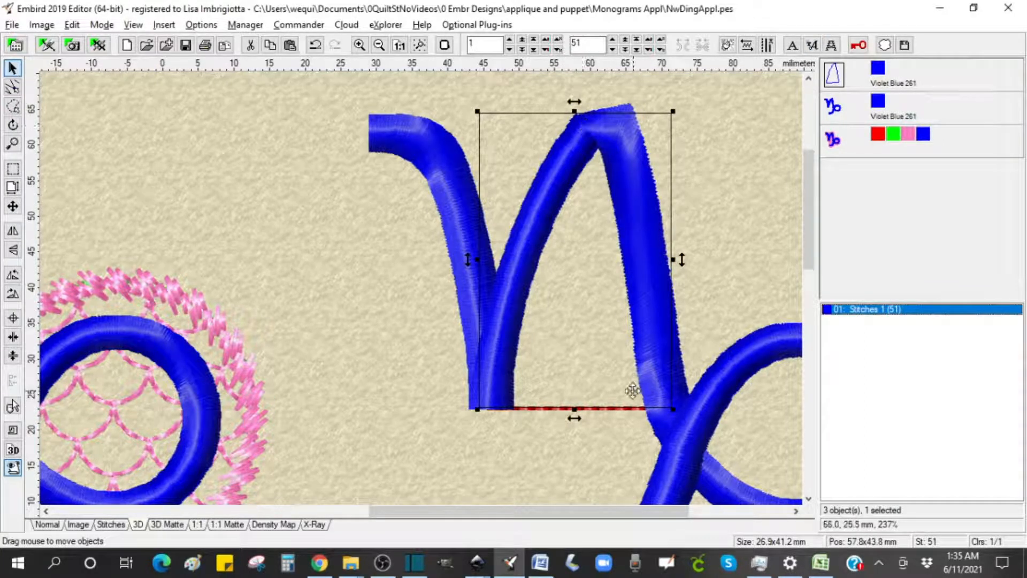
# Step: Create a Plate effect from the contour with 0 mm inflate and a Waves 3 plain fill, and delete the contour object
pyautogui.click(164, 24)
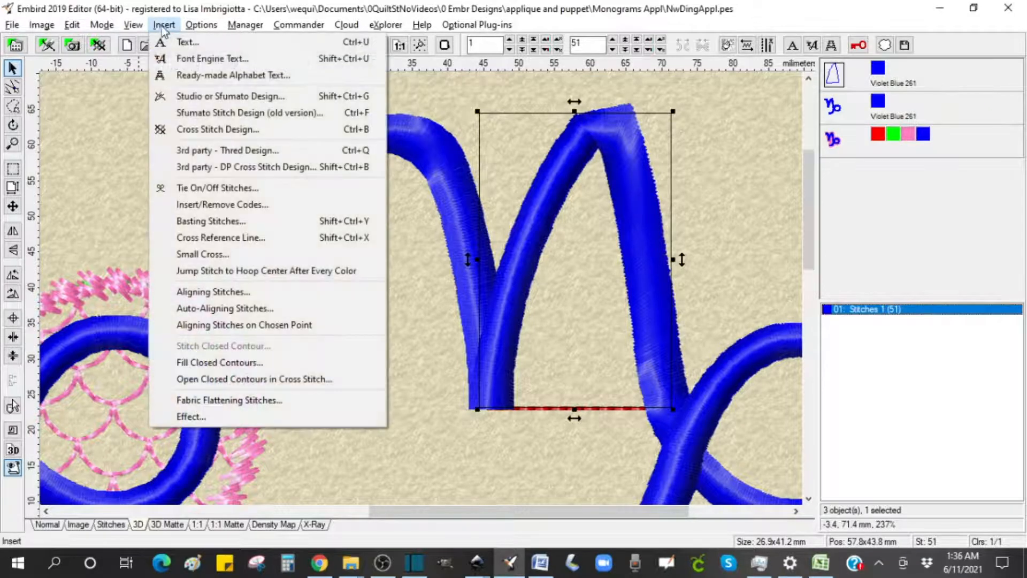
pyautogui.click(208, 417)
pyautogui.click(423, 209)
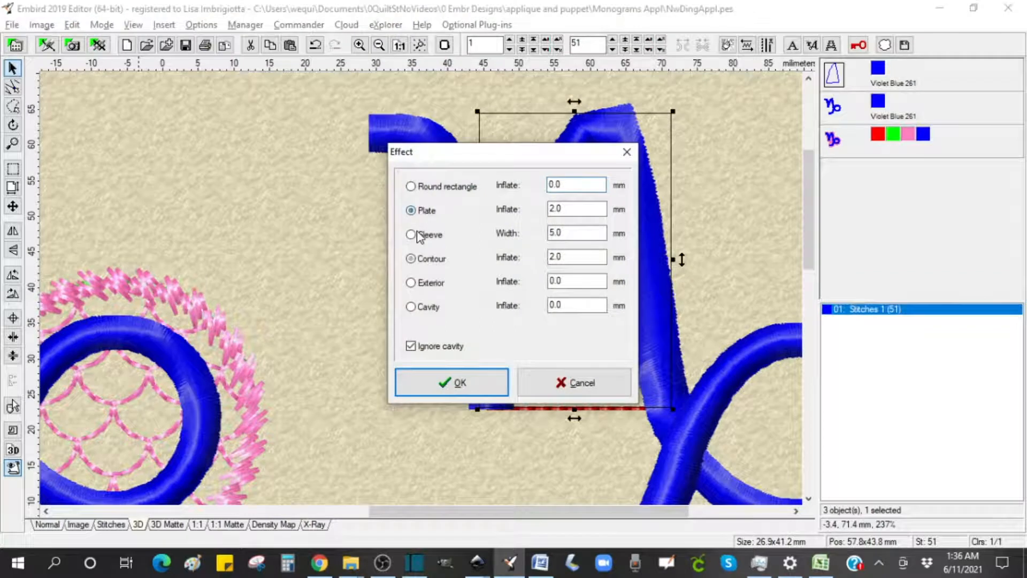
pyautogui.doubleClick(564, 208)
pyautogui.write('0')
pyautogui.click(457, 389)
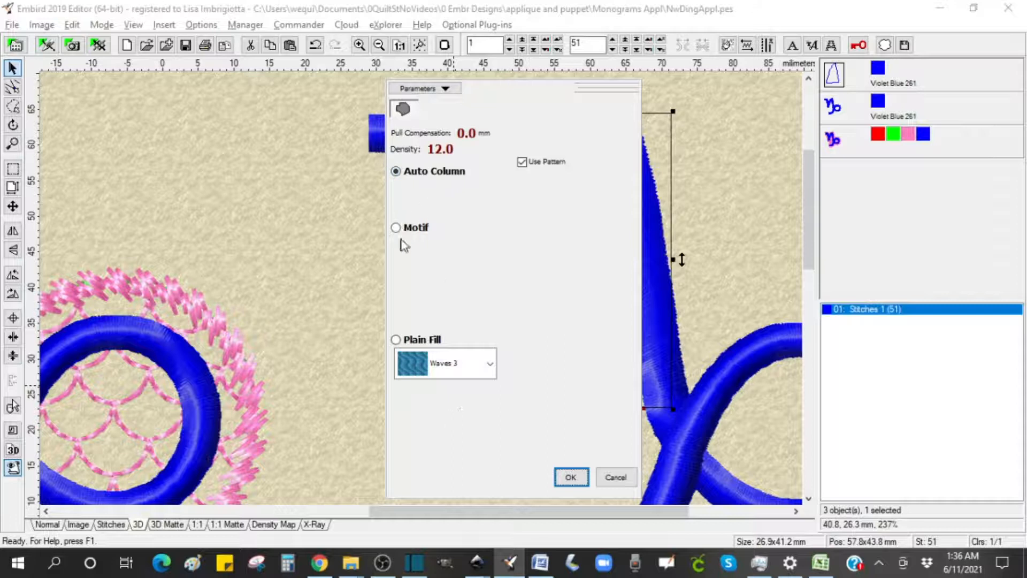
pyautogui.click(396, 339)
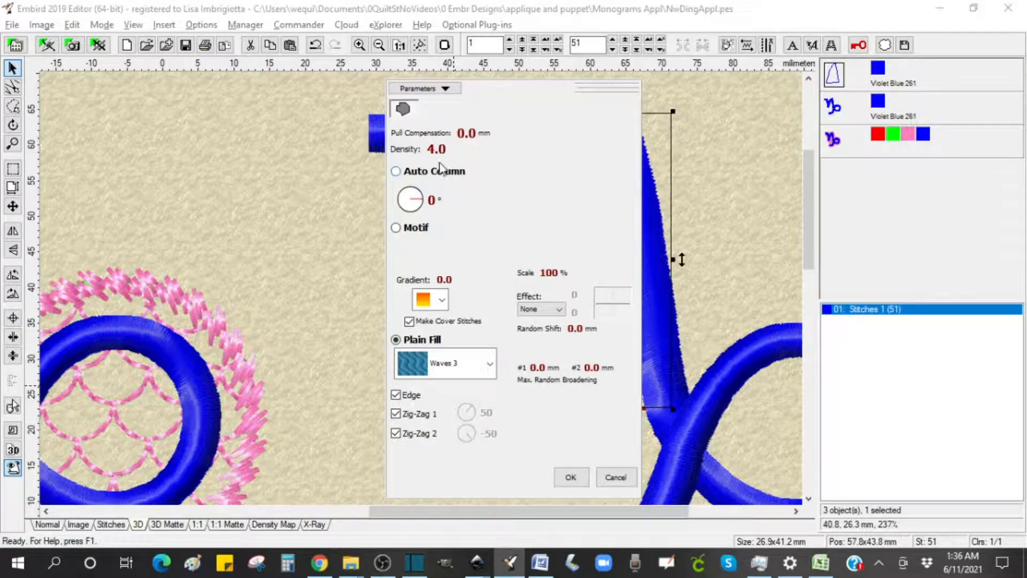
pyautogui.click(569, 476)
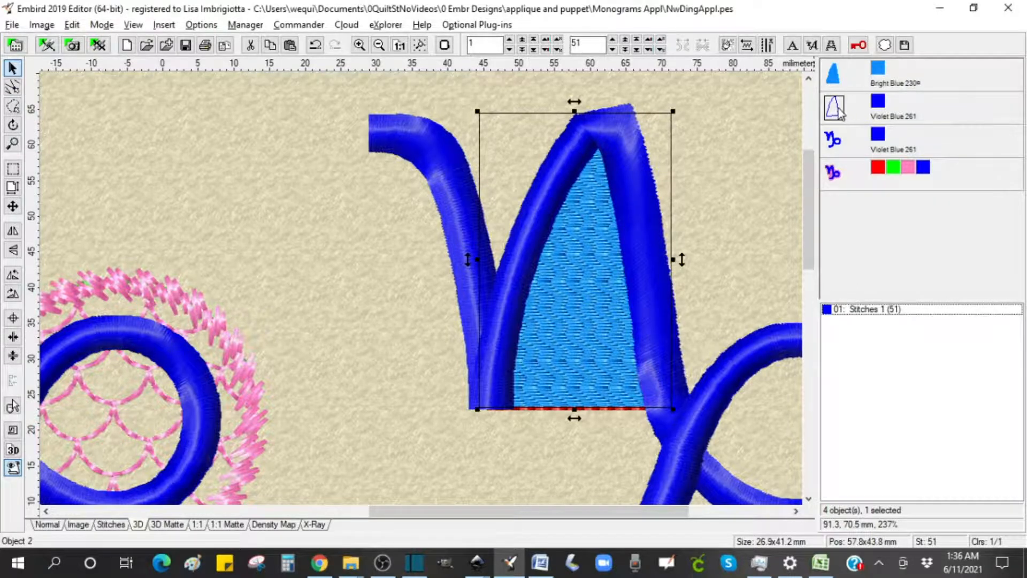
pyautogui.press('Delete')
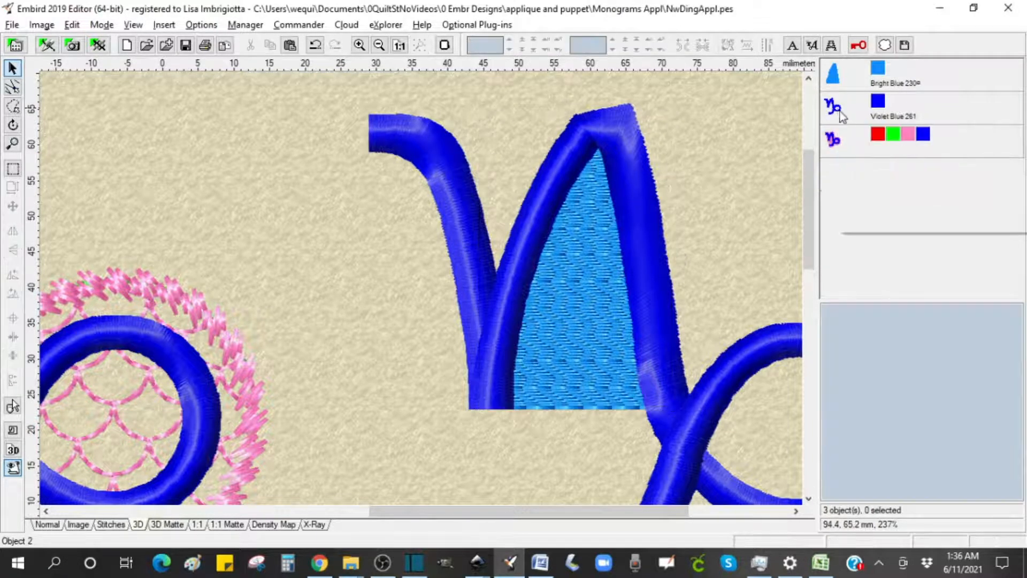
# Step: Copy and paste the single-color blue monogram column to keep a duplicate of it
pyautogui.keyDown('shift'); pyautogui.click(839, 112); pyautogui.keyUp('shift')
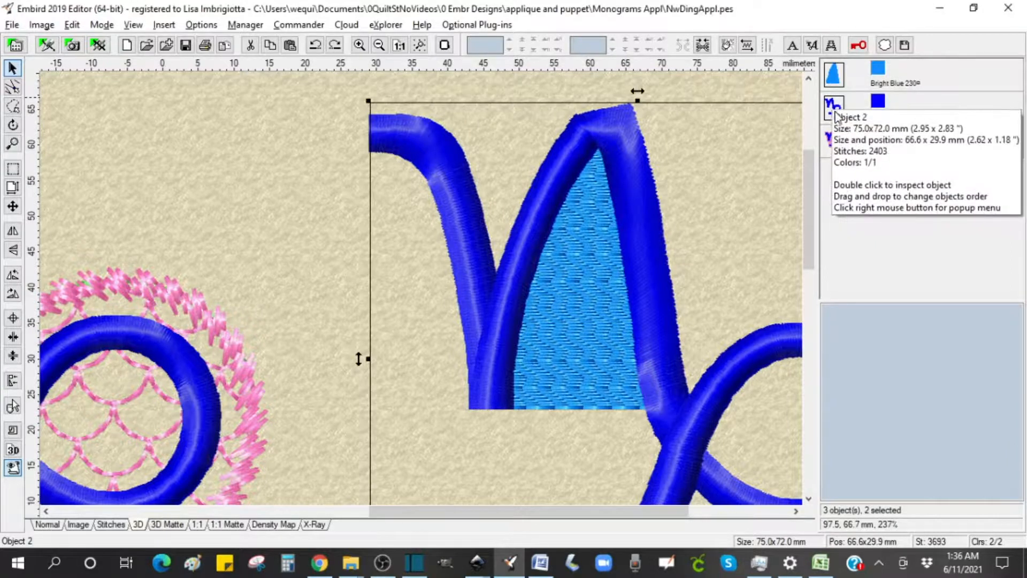
pyautogui.click(835, 113)
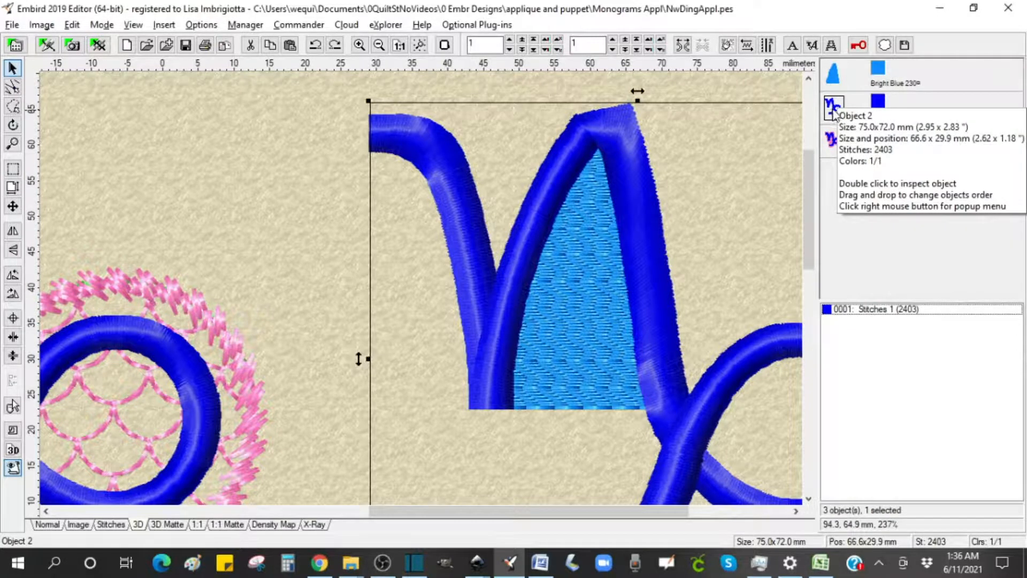
pyautogui.hotkey('ctrl', 'c')
pyautogui.hotkey('ctrl', 'v')
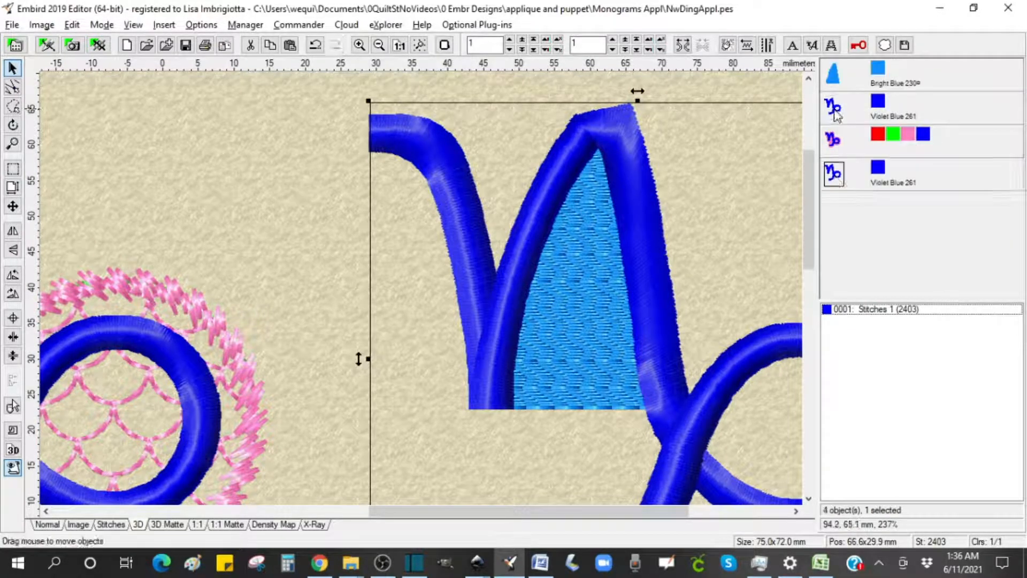
# Step: Join the bright blue fill with the original blue monogram column into one object
pyautogui.click(832, 77)
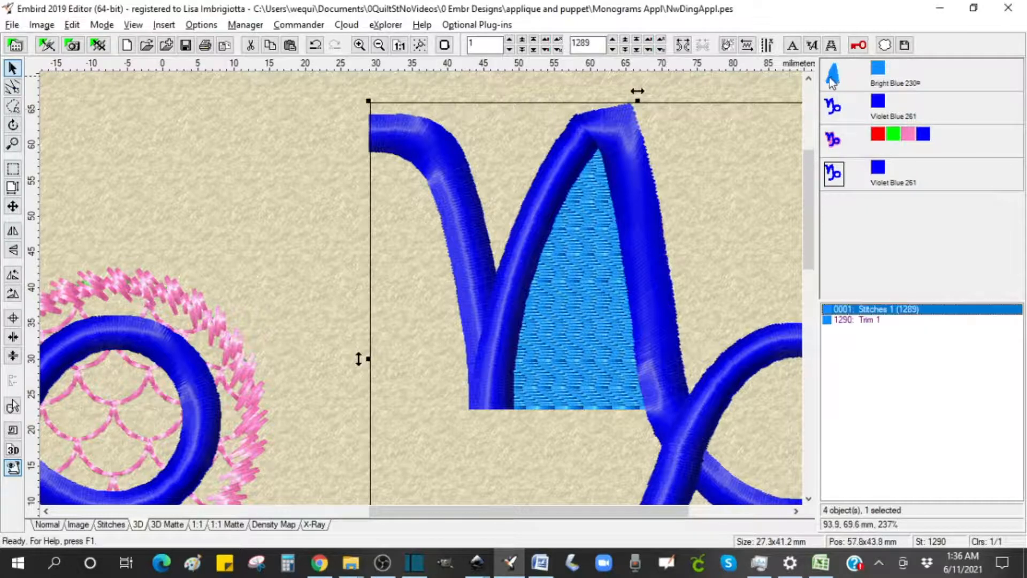
pyautogui.keyDown('ctrl'); pyautogui.click(832, 107); pyautogui.keyUp('ctrl')
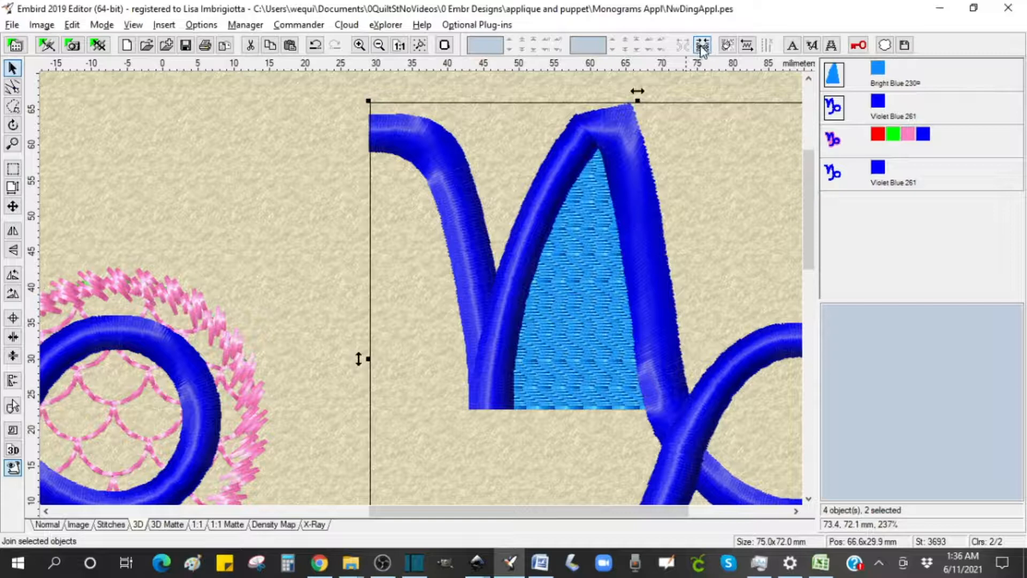
pyautogui.click(702, 46)
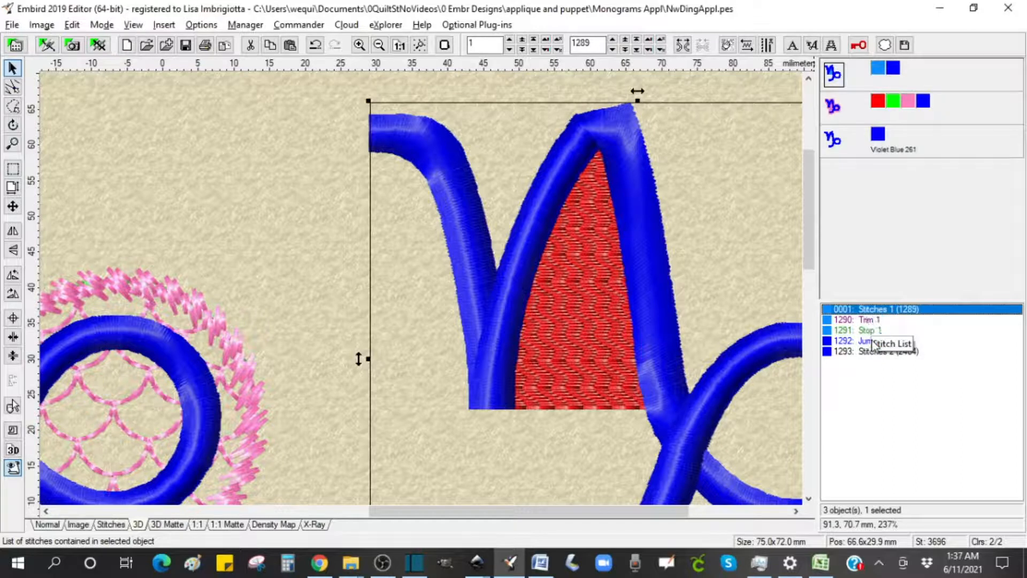
# Step: Replace all jumps in the joined fill-and-column object with running stitches, and remove all its stops and trimming codes
pyautogui.rightClick(834, 80)
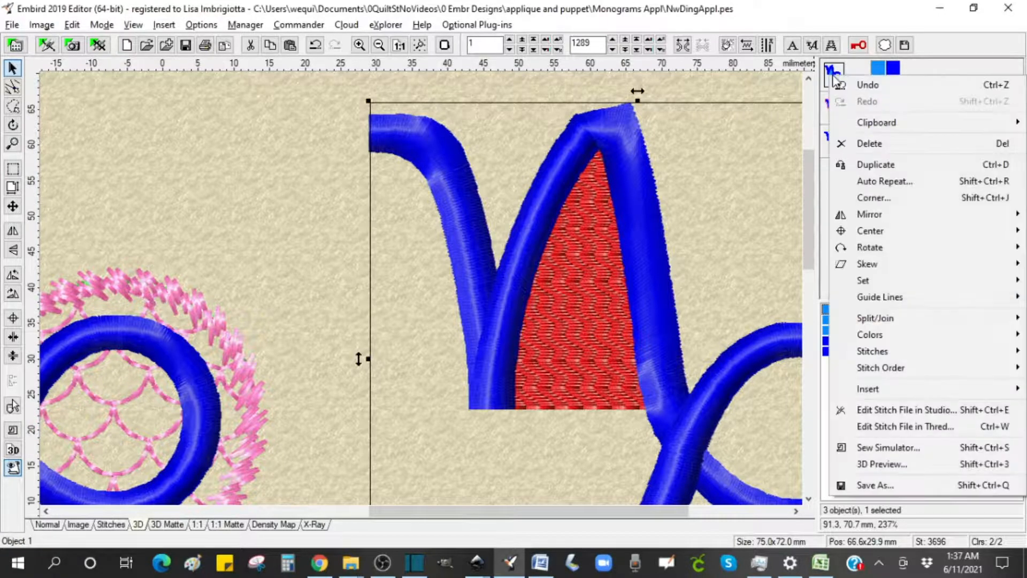
pyautogui.moveTo(871, 391)
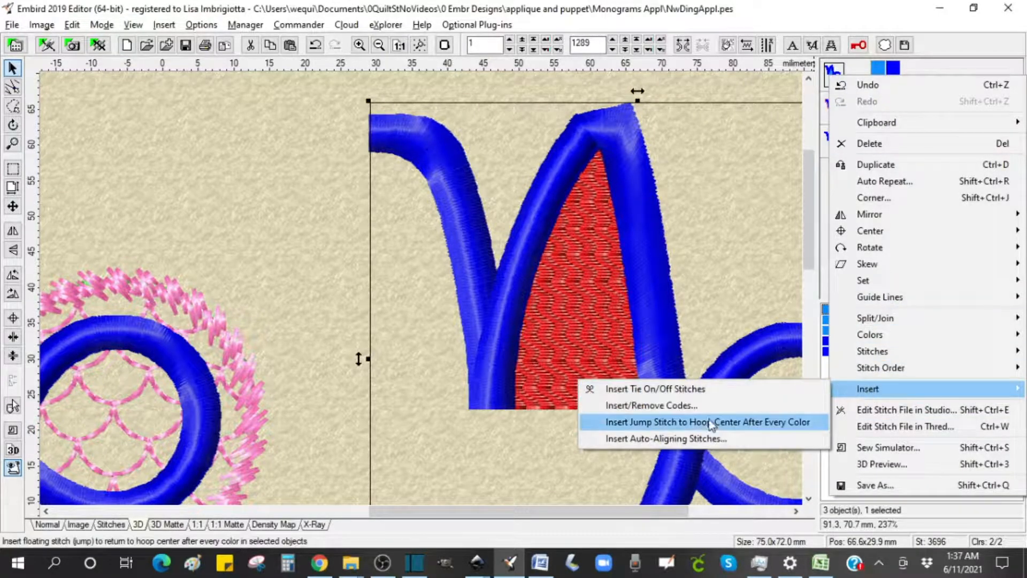
pyautogui.click(671, 406)
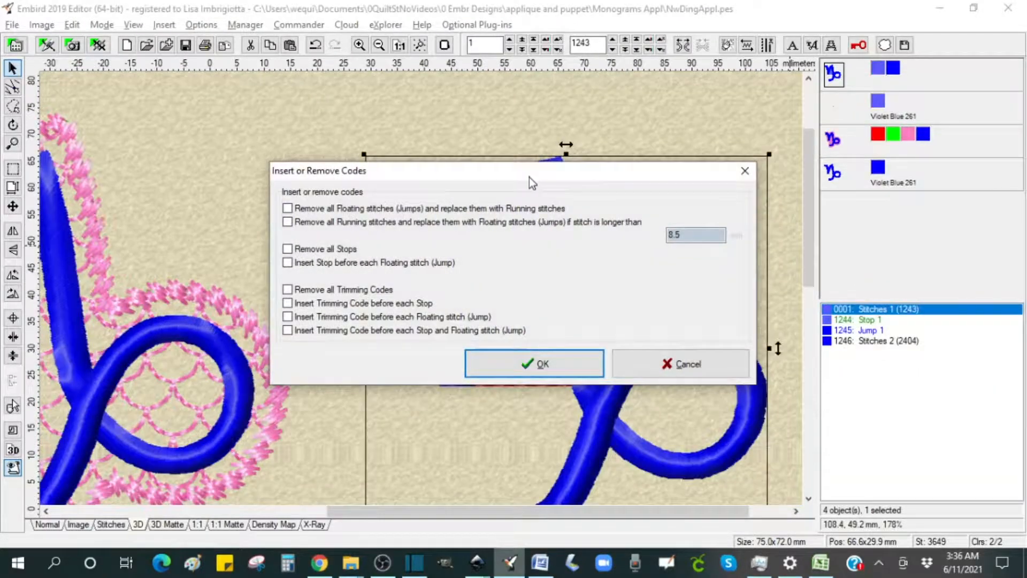
pyautogui.moveTo(528, 177); pyautogui.dragTo(310, 62)
pyautogui.click(67, 93)
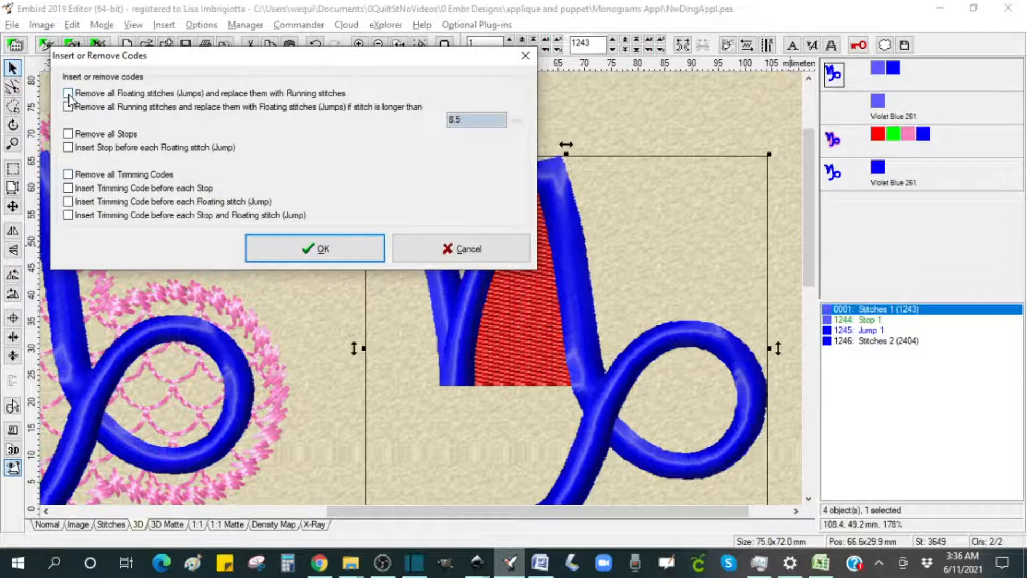
pyautogui.click(68, 134)
pyautogui.click(68, 174)
pyautogui.click(301, 252)
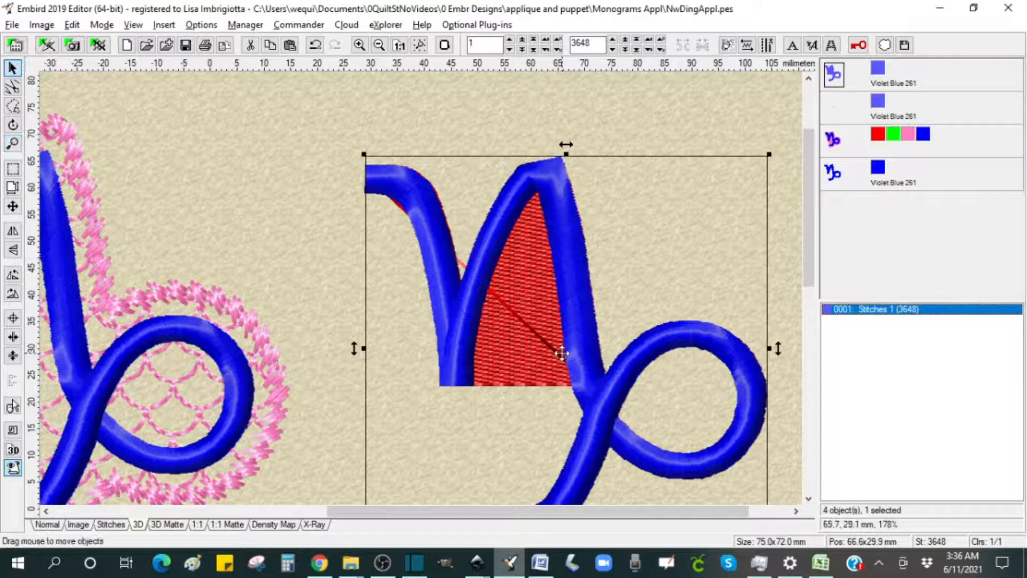
# Step: Examine the long connecting stitch crossing the fill, comparing the 3D view with the stitch view
pyautogui.click(13, 143)
pyautogui.click(585, 376)
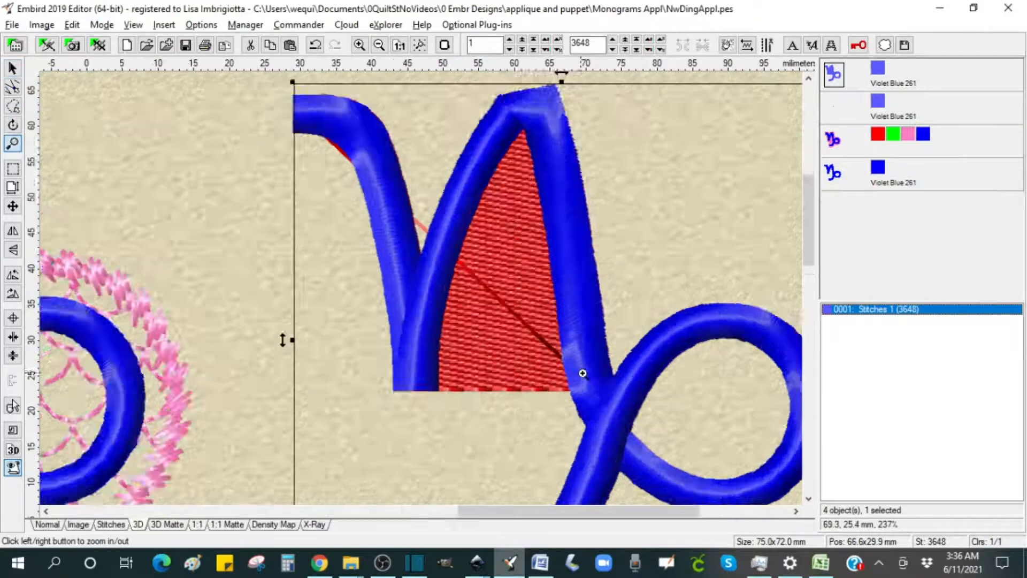
pyautogui.click(579, 371)
pyautogui.click(535, 369)
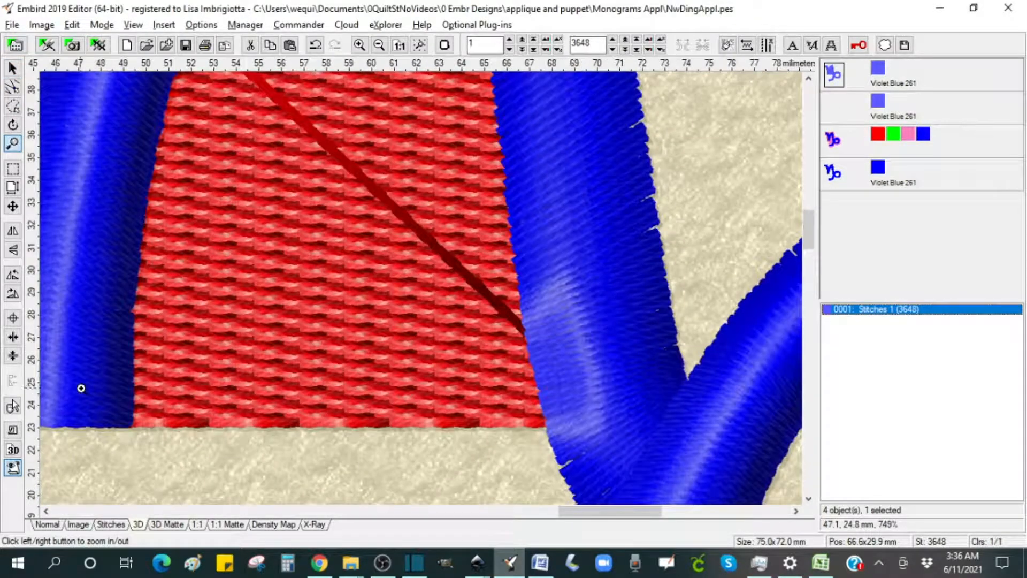
pyautogui.click(111, 524)
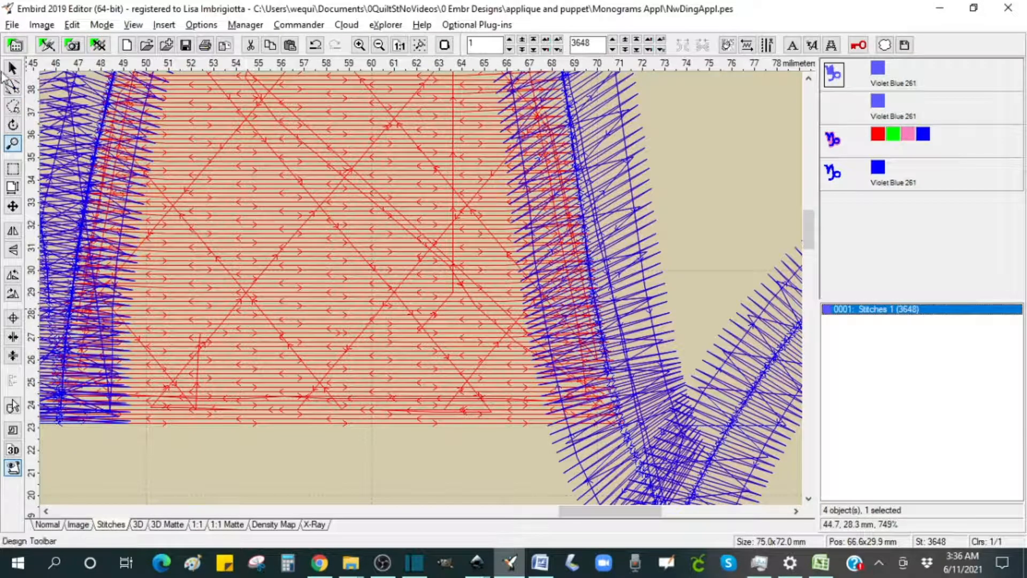
pyautogui.click(138, 525)
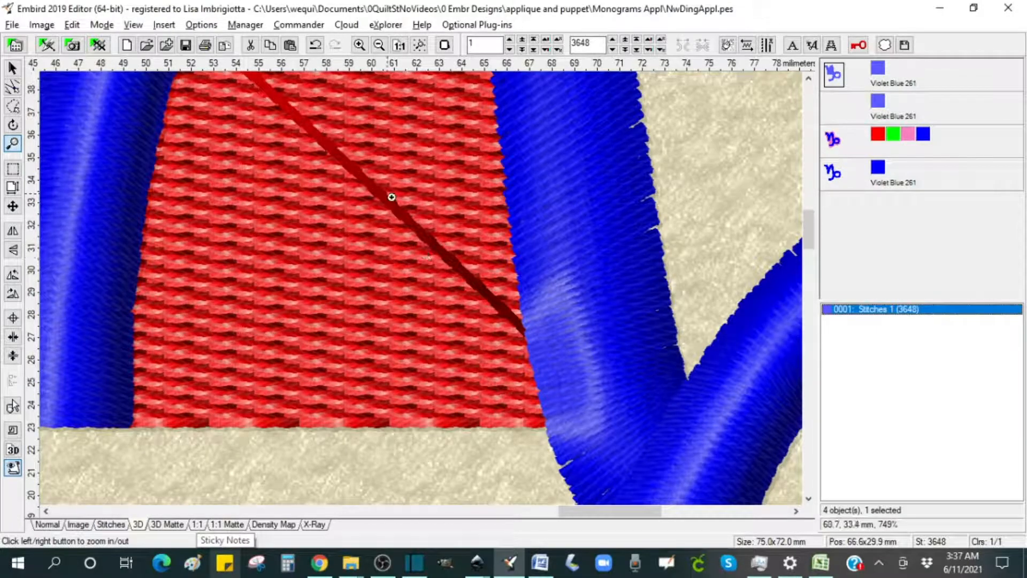
pyautogui.click(112, 527)
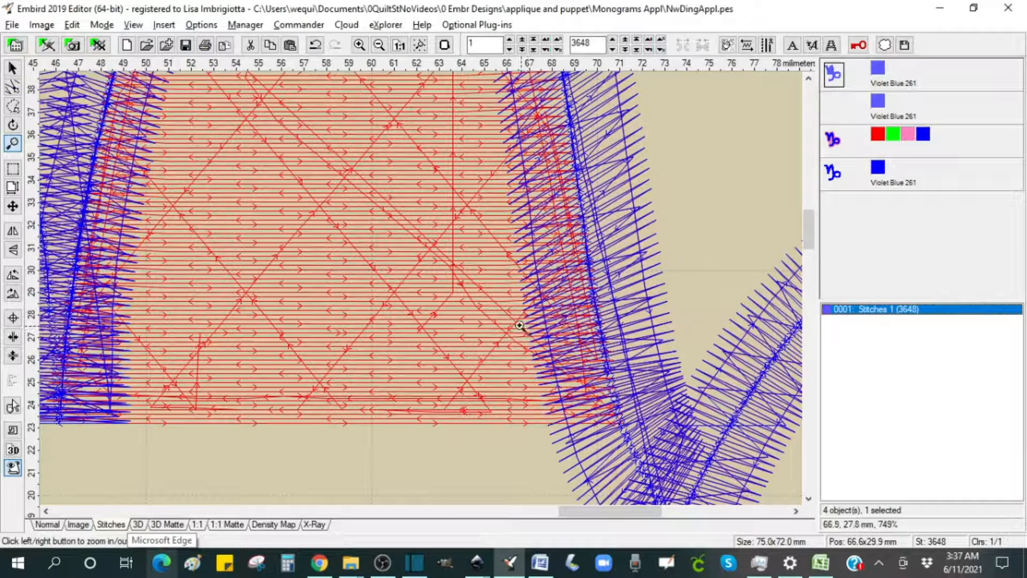
# Step: Open the joined object's stitch points for editing, deselect them all, and focus on where the fill meets the right leg
pyautogui.click(12, 87)
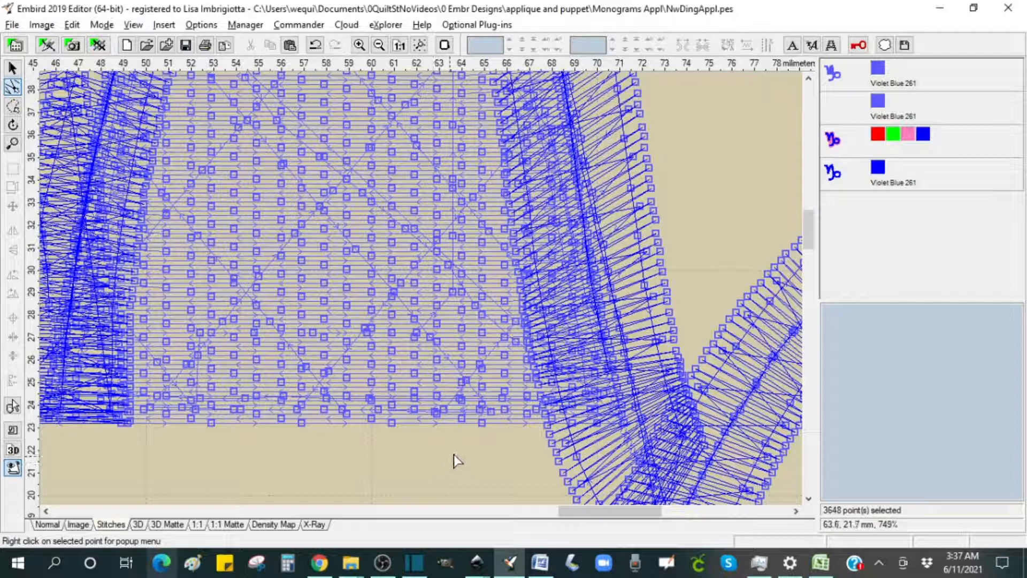
pyautogui.click(702, 254)
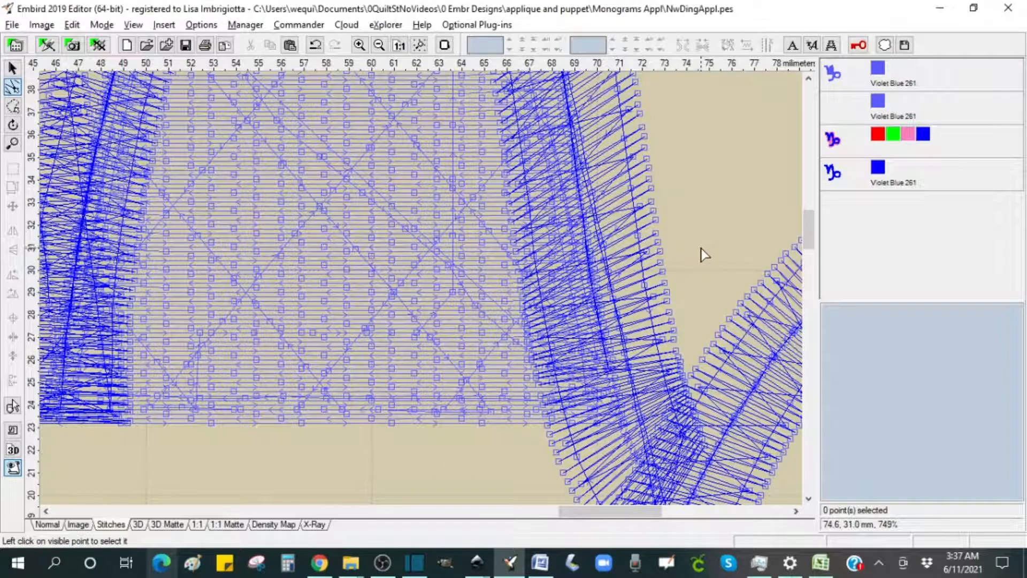
pyautogui.click(833, 75)
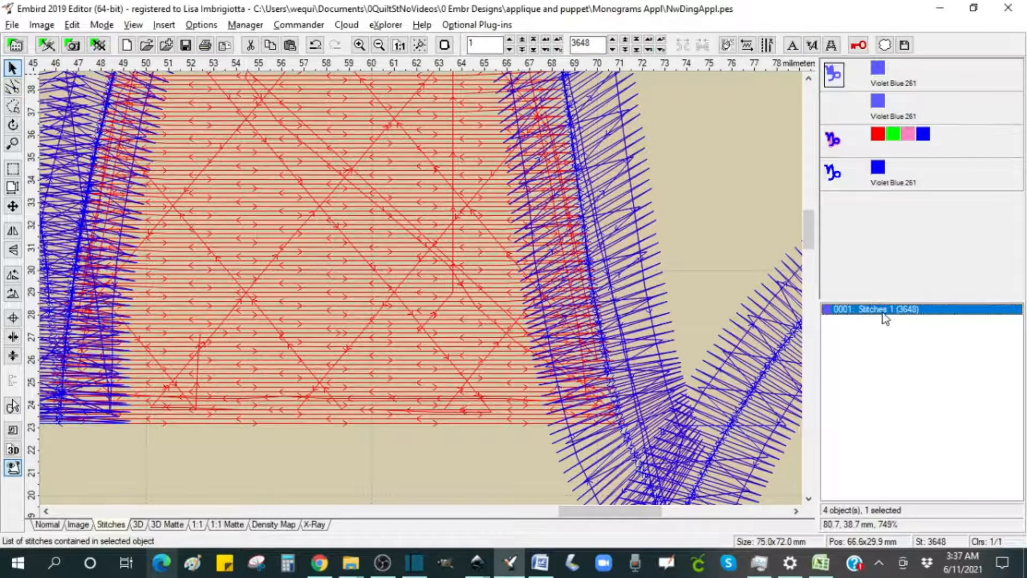
pyautogui.click(13, 86)
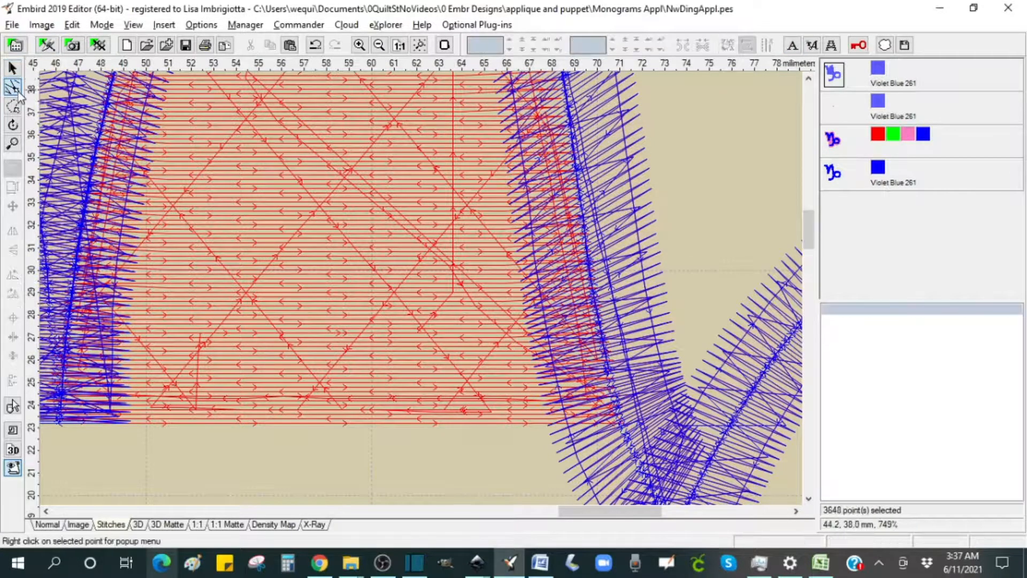
pyautogui.click(723, 140)
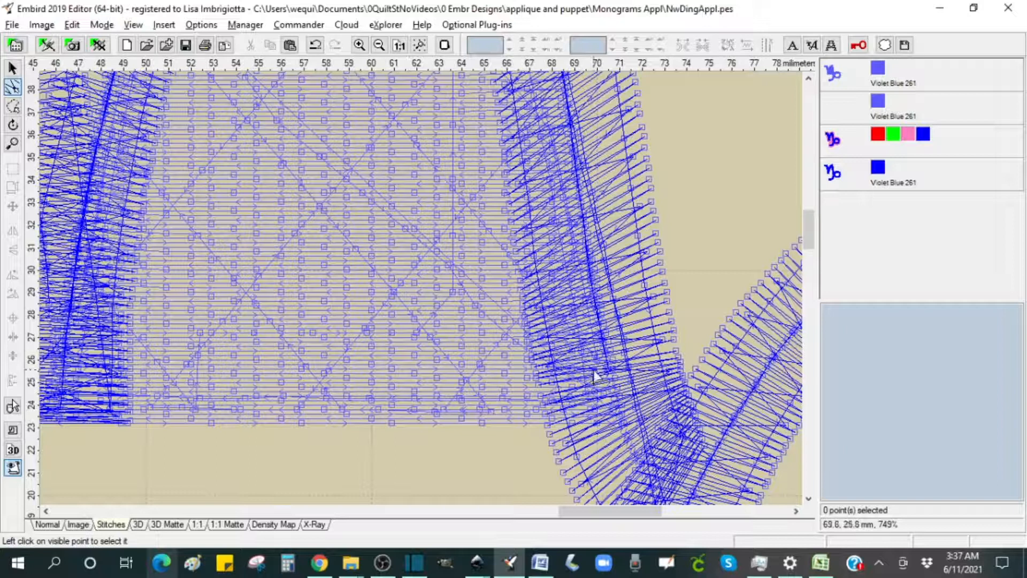
pyautogui.click(12, 144)
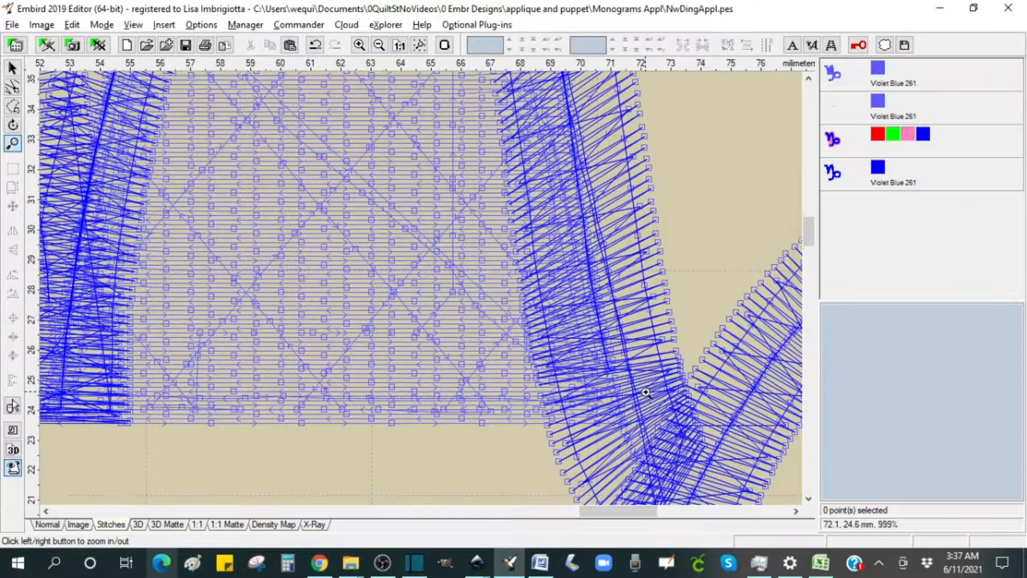
pyautogui.click(646, 399)
pyautogui.click(639, 381)
pyautogui.click(627, 373)
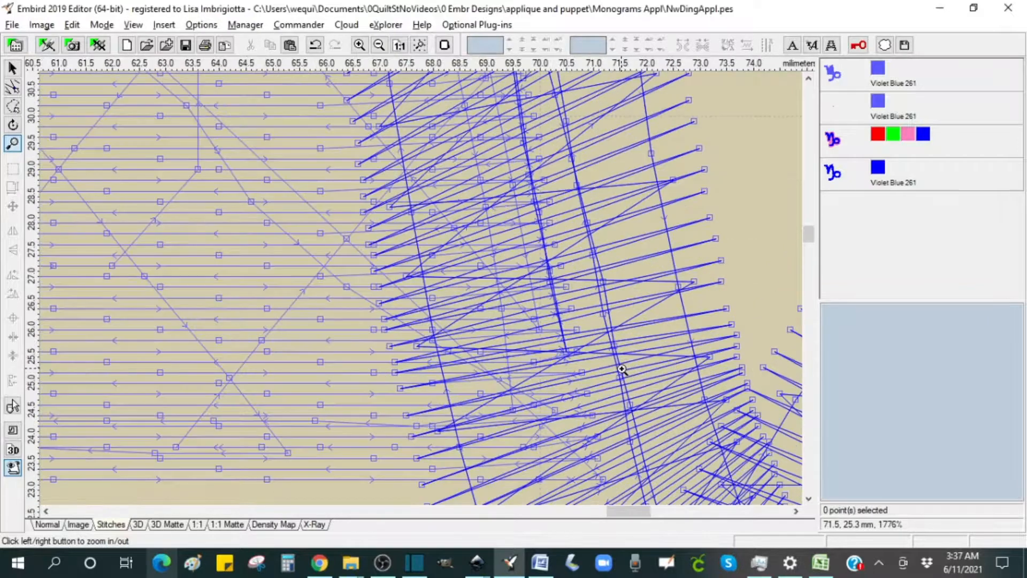
# Step: Find the fill's last stitch point under the right leg and pull it out into the empty area above the loop
pyautogui.click(13, 87)
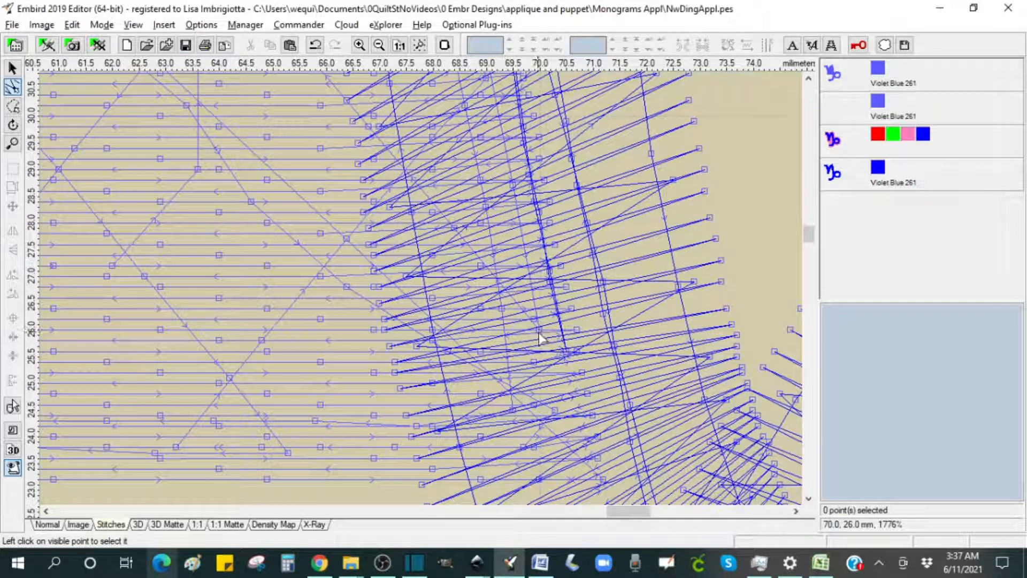
pyautogui.click(540, 335)
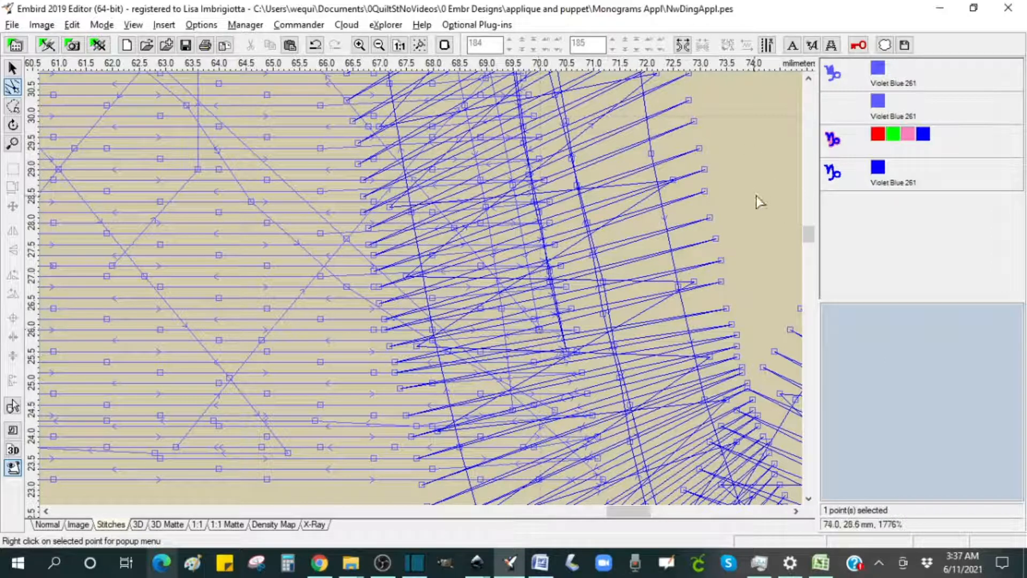
pyautogui.click(538, 334)
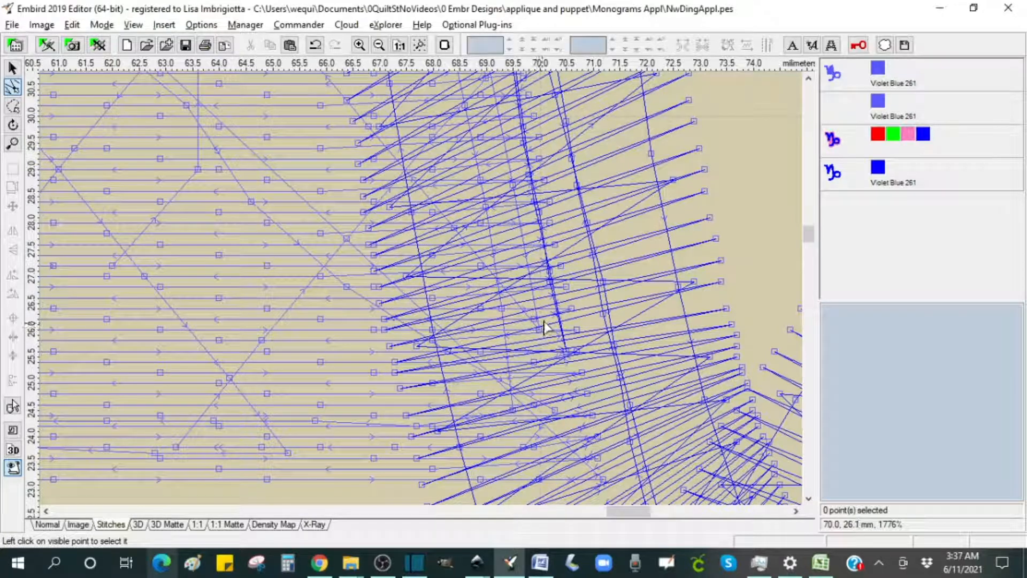
pyautogui.click(543, 337)
pyautogui.moveTo(543, 328)
pyautogui.mouseDown()
pyautogui.moveTo(577, 325)
pyautogui.moveTo(570, 316)
pyautogui.moveTo(586, 305)
pyautogui.moveTo(546, 324)
pyautogui.moveTo(534, 346)
pyautogui.moveTo(550, 356)
pyautogui.moveTo(543, 345)
pyautogui.mouseUp()
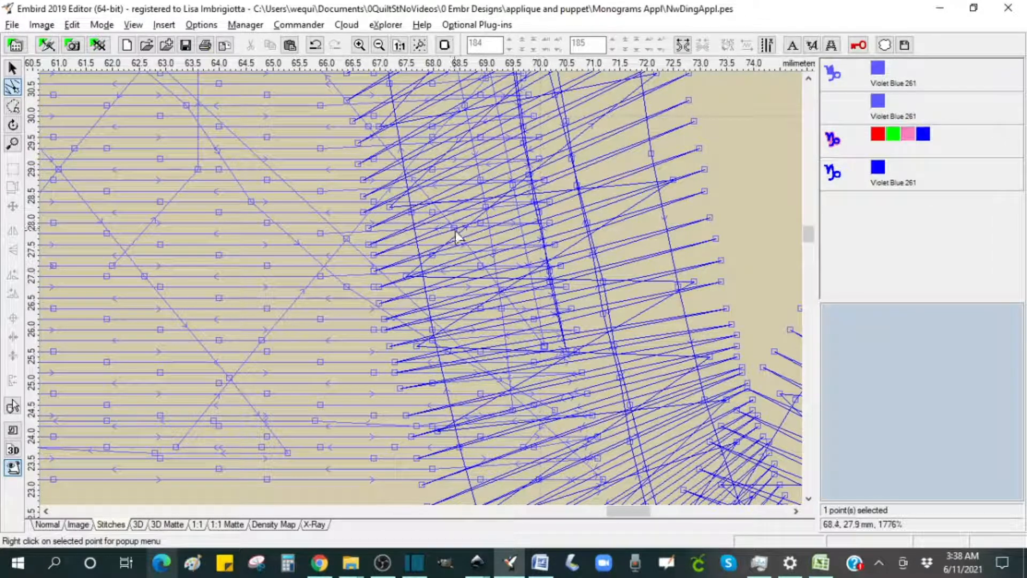
pyautogui.moveTo(454, 234)
pyautogui.mouseDown()
pyautogui.moveTo(486, 211)
pyautogui.moveTo(453, 225)
pyautogui.moveTo(442, 217)
pyautogui.mouseUp()
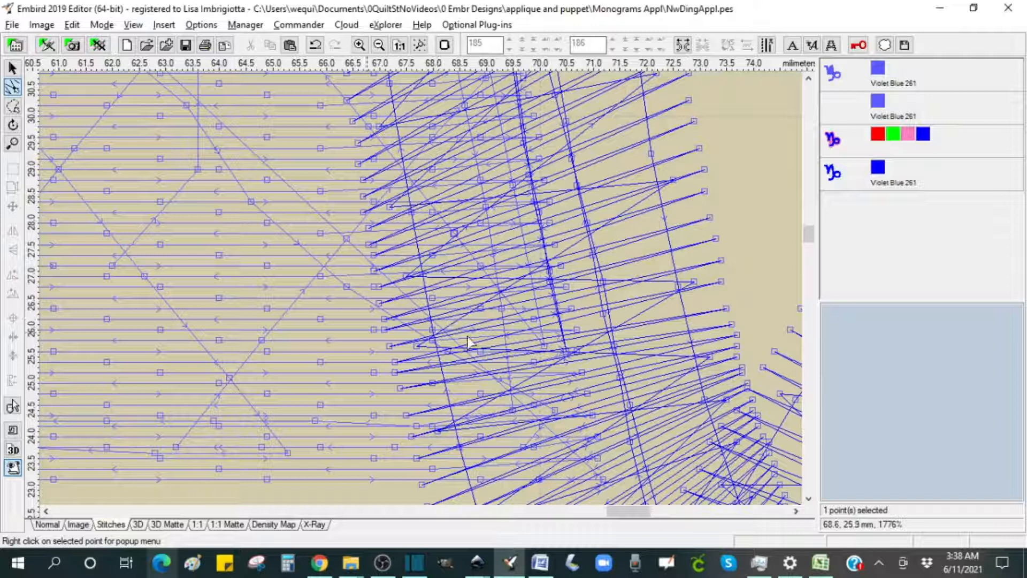
pyautogui.click(603, 484)
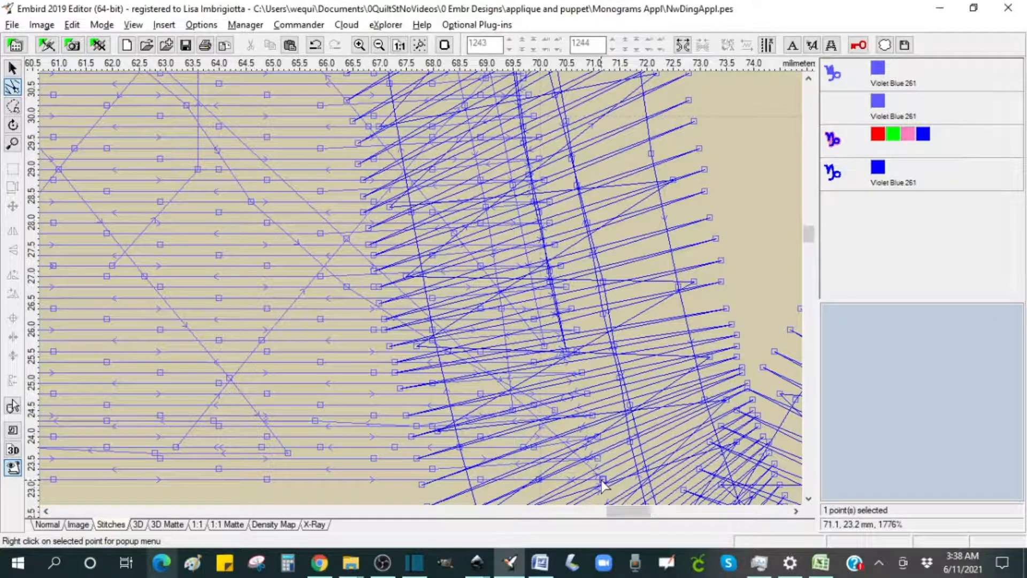
pyautogui.moveTo(602, 484); pyautogui.dragTo(790, 131)
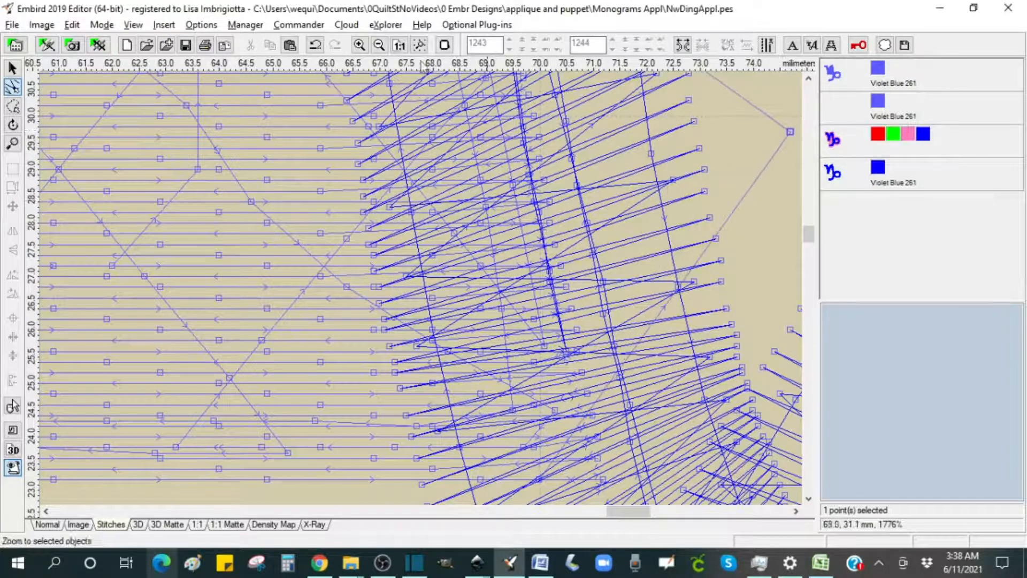
# Step: Move the pulled-out connecting stitch point across the letter to the empty area beside its left stroke
pyautogui.click(399, 45)
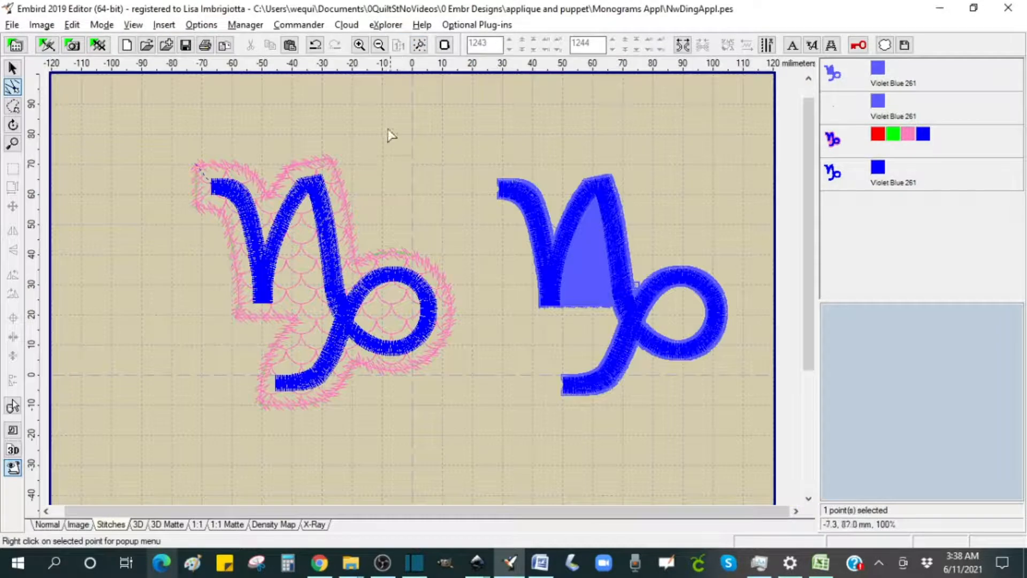
pyautogui.click(12, 143)
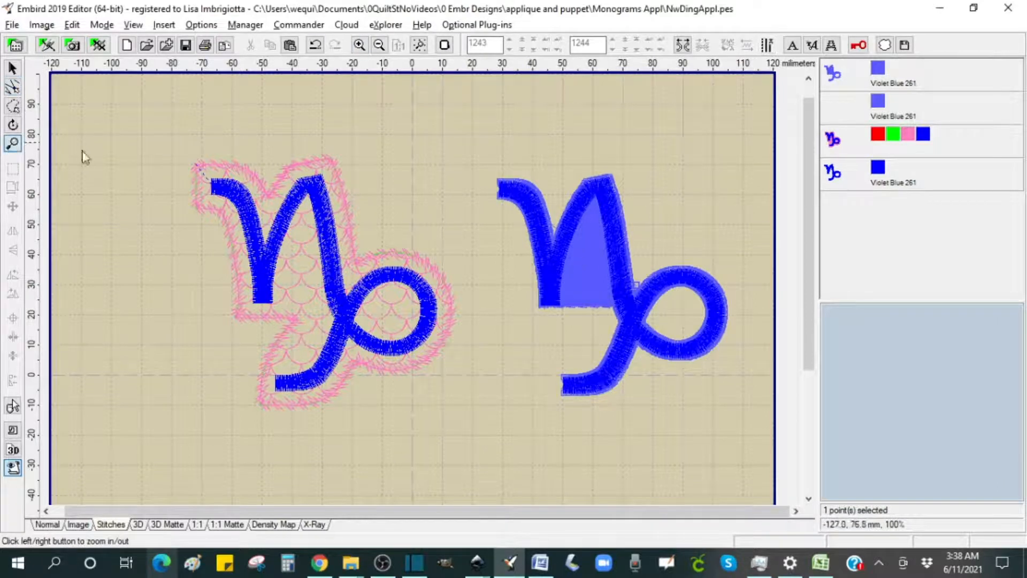
pyautogui.click(638, 274)
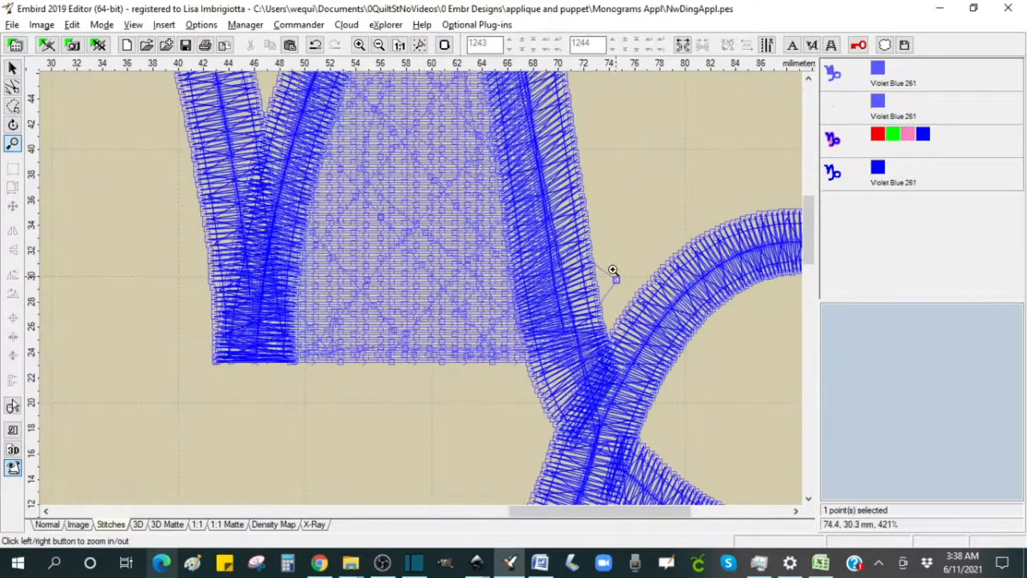
pyautogui.moveTo(808, 248); pyautogui.dragTo(809, 217)
pyautogui.click(379, 44)
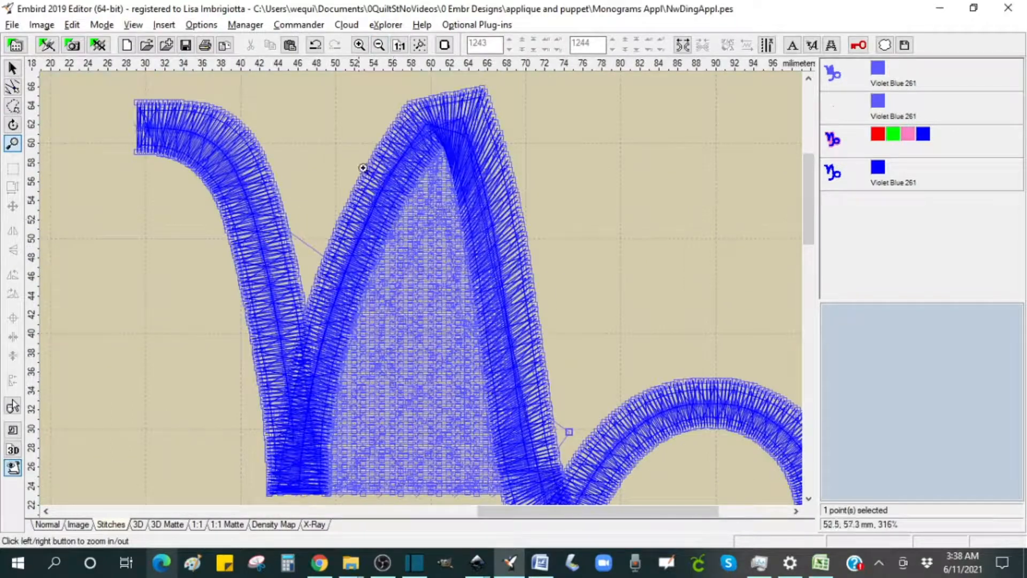
pyautogui.moveTo(812, 195); pyautogui.dragTo(809, 187)
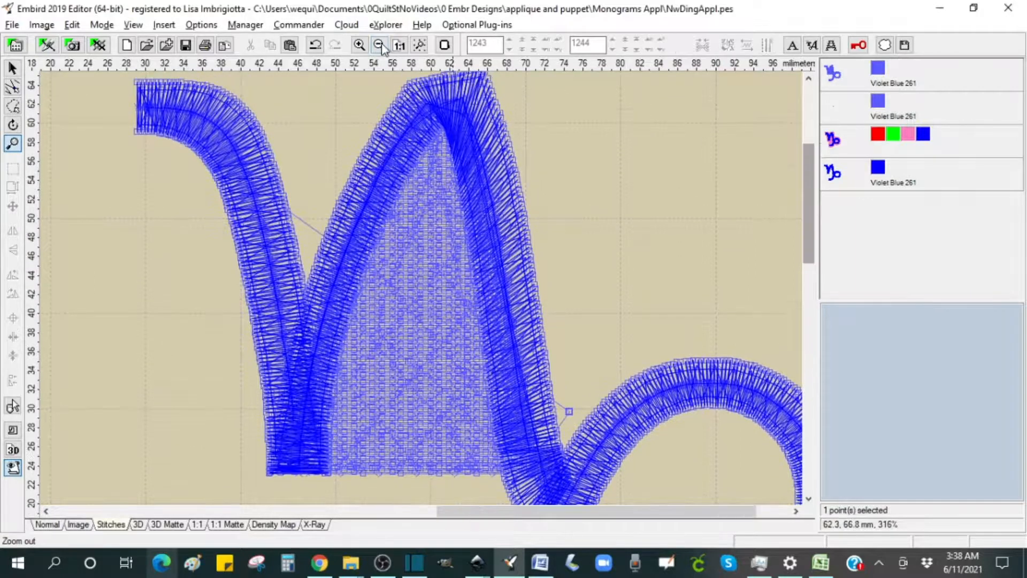
pyautogui.click(380, 45)
pyautogui.click(13, 86)
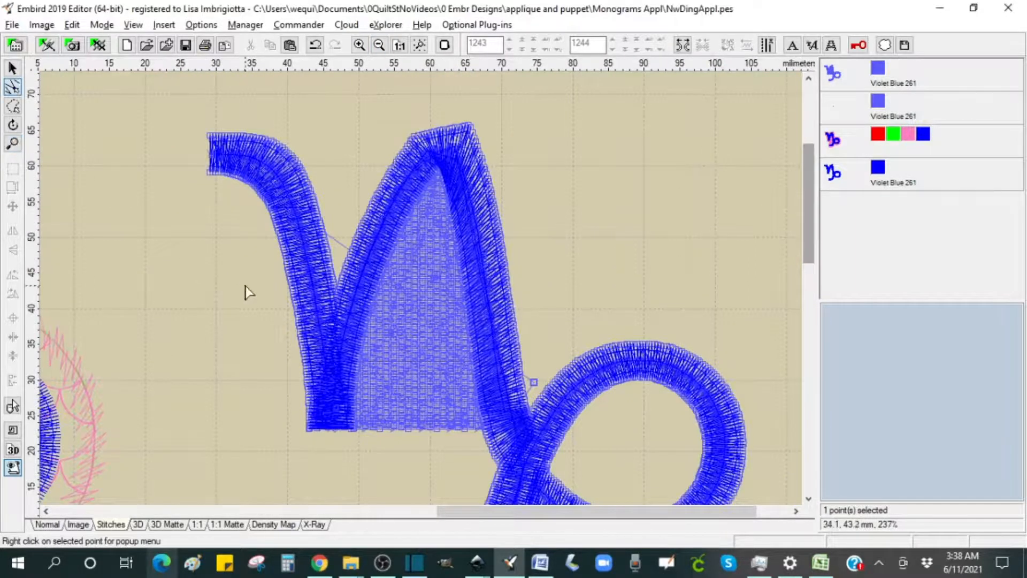
pyautogui.click(533, 388)
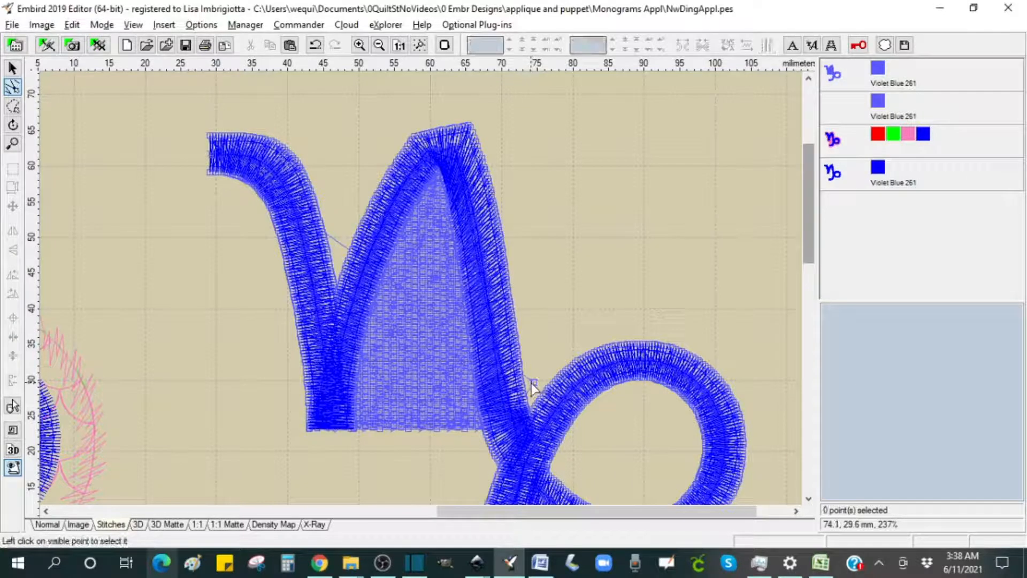
pyautogui.click(533, 383)
pyautogui.moveTo(534, 383); pyautogui.dragTo(182, 329)
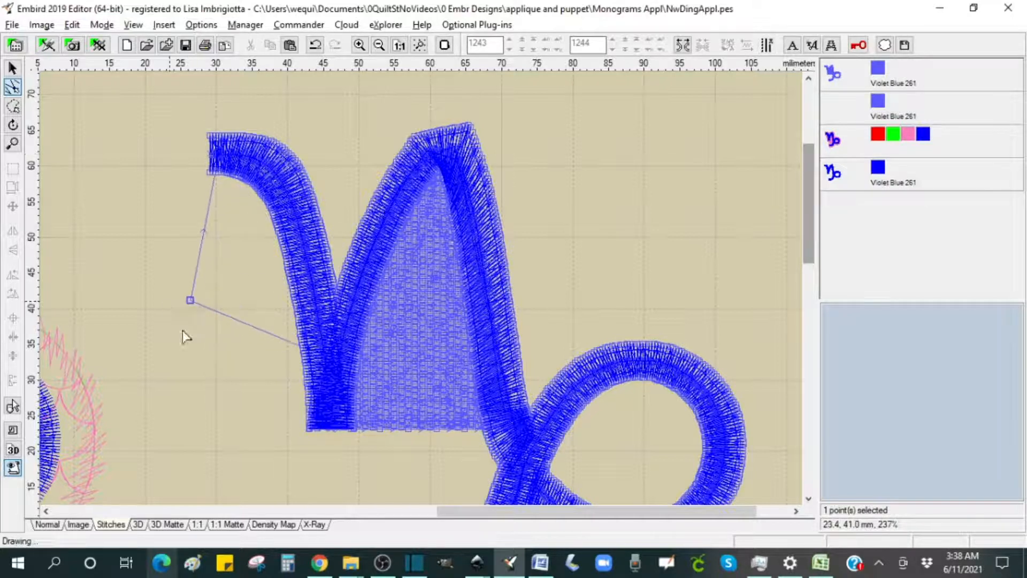
# Step: Insert another point in the connecting stitch, and move the original point into the fill and the new one under the curved left stroke
pyautogui.rightClick(192, 296)
pyautogui.click(230, 123)
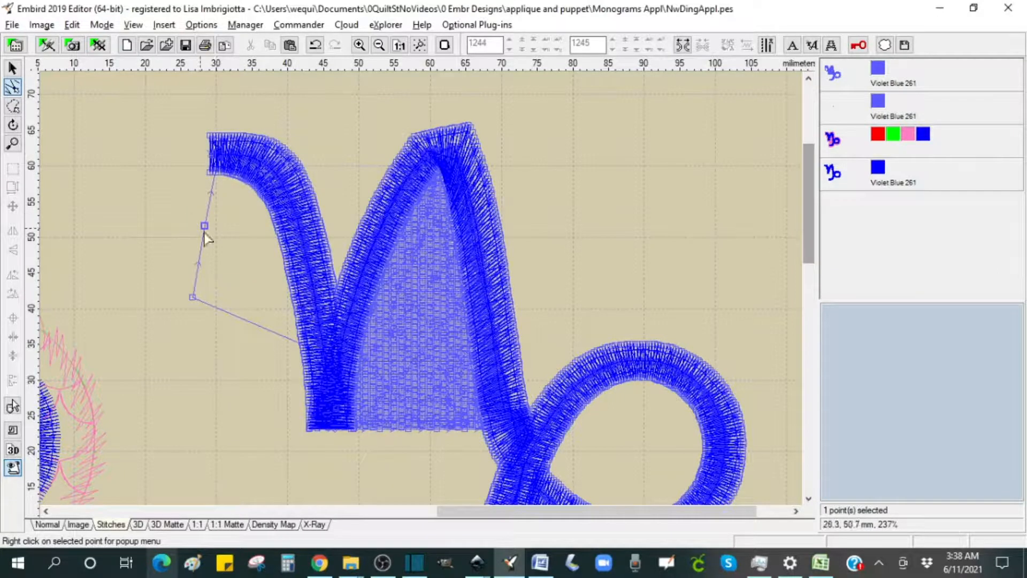
pyautogui.moveTo(192, 298); pyautogui.dragTo(379, 357)
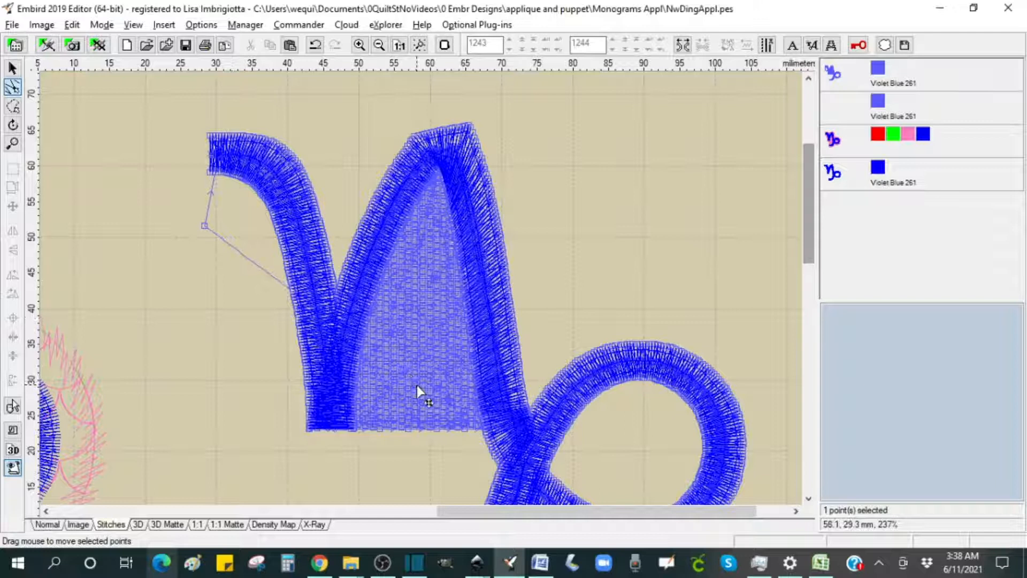
pyautogui.moveTo(203, 225); pyautogui.dragTo(281, 206)
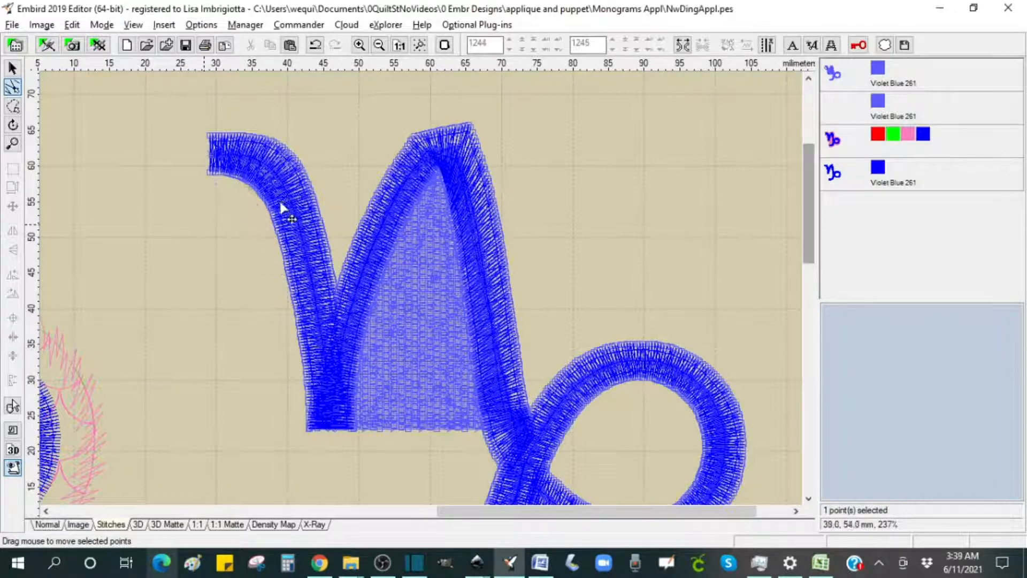
# Step: Pull the connecting stitch point out beside the curved left stroke, insert another point below it, and deselect
pyautogui.moveTo(267, 173); pyautogui.dragTo(198, 259)
pyautogui.hotkey('ctrl', 'z')
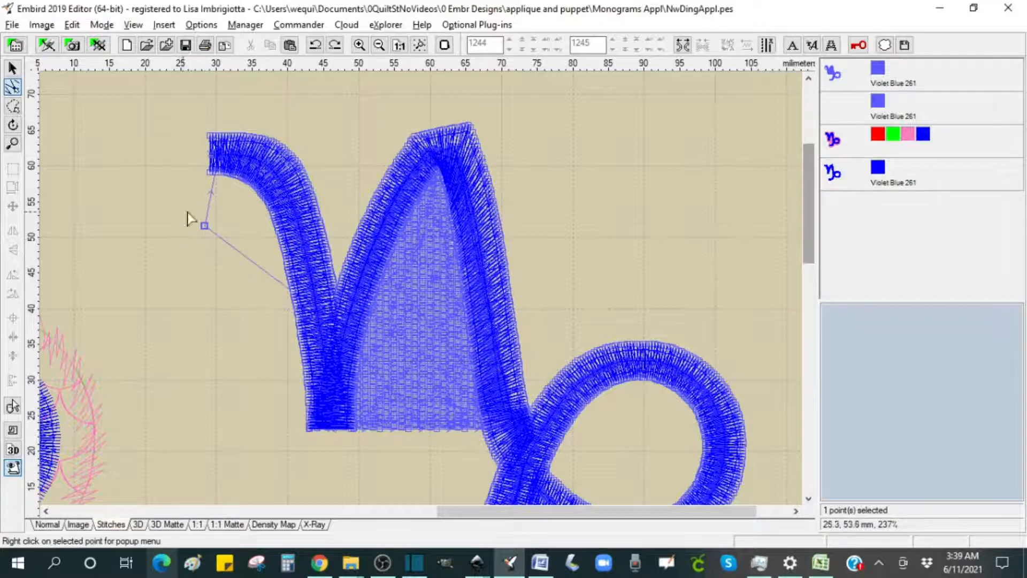
pyautogui.keyDown('ctrl'); pyautogui.click(193, 296); pyautogui.keyUp('ctrl')
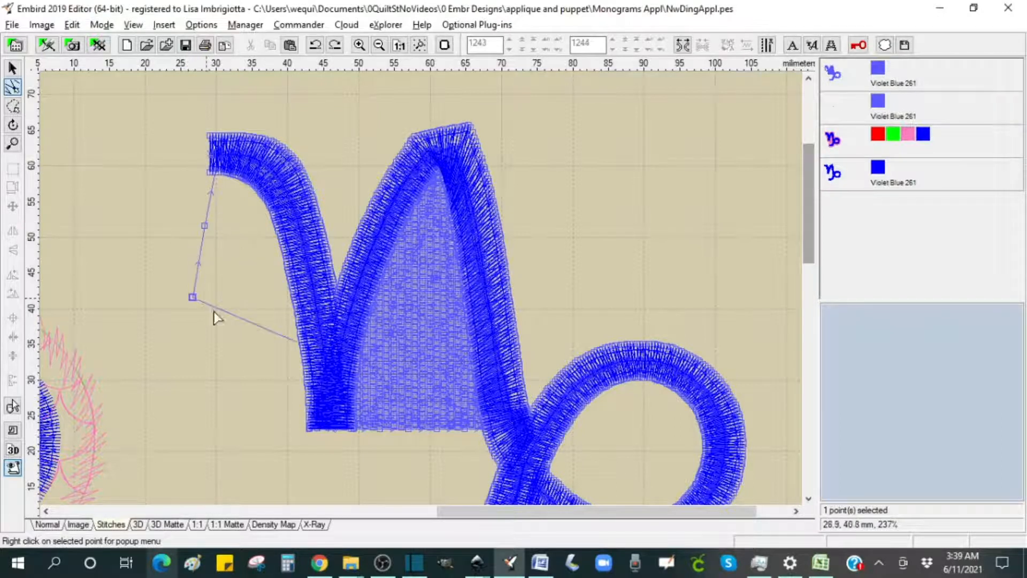
pyautogui.click(206, 387)
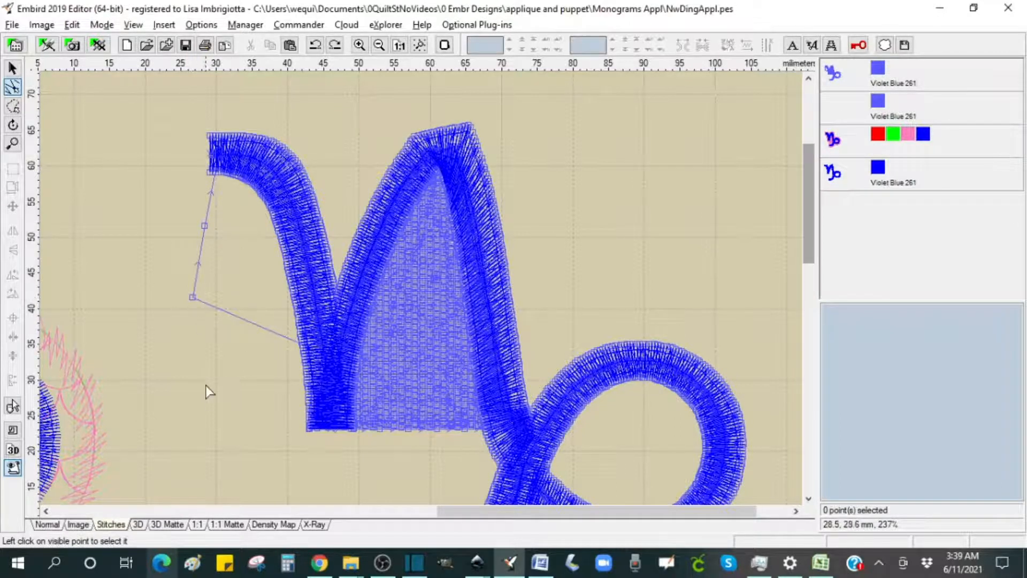
# Step: Move the upper connecting stitch point under the left stroke's curve and the lower one under the stroke's lower part
pyautogui.click(204, 225)
pyautogui.moveTo(205, 225); pyautogui.dragTo(289, 181)
pyautogui.click(193, 298)
pyautogui.moveTo(193, 297)
pyautogui.mouseDown()
pyautogui.moveTo(332, 348)
pyautogui.moveTo(326, 387)
pyautogui.mouseUp()
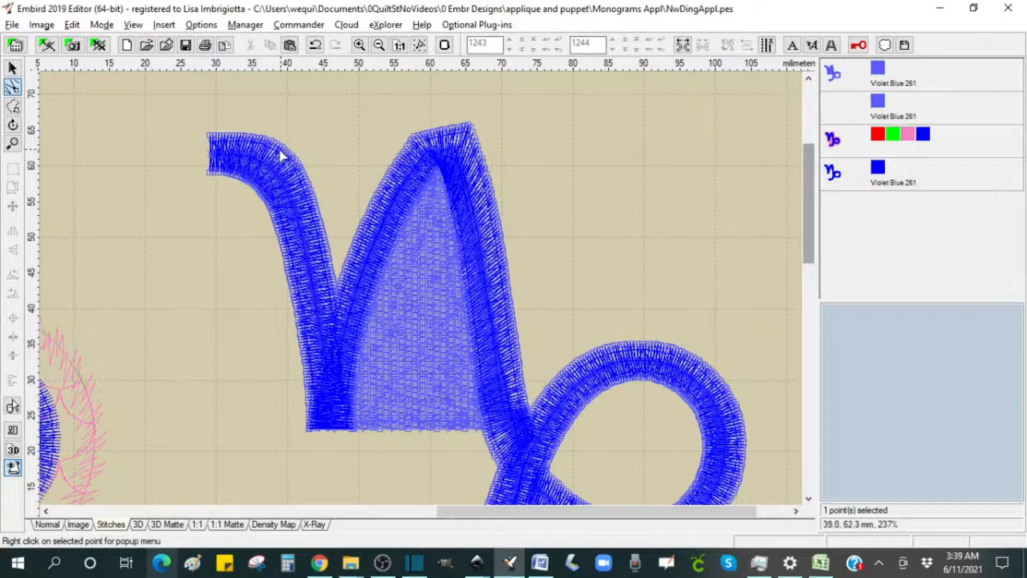
# Step: Select the joined fill and column object and examine the rerouted connecting stitch in 3D view
pyautogui.click(836, 78)
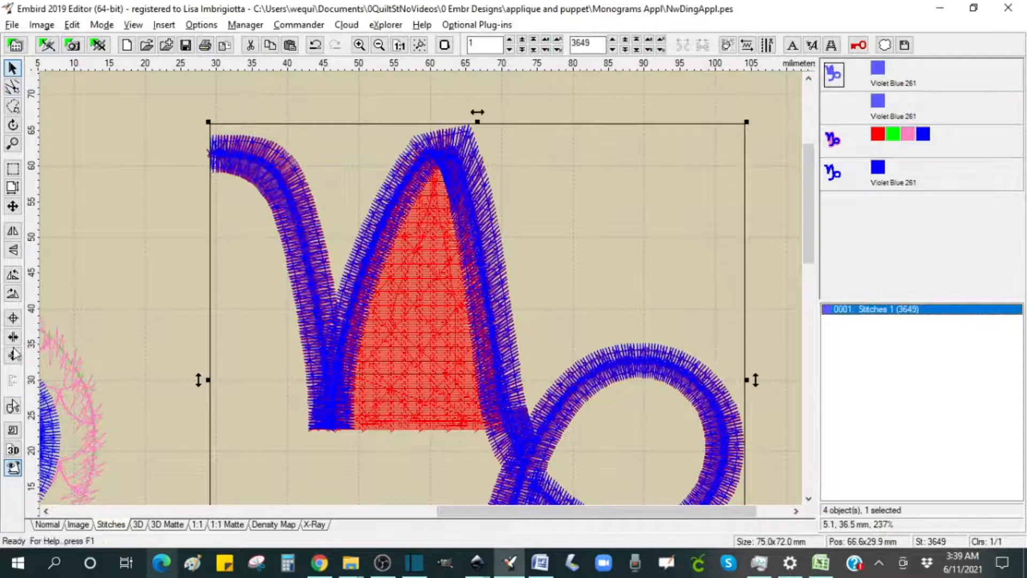
pyautogui.click(137, 524)
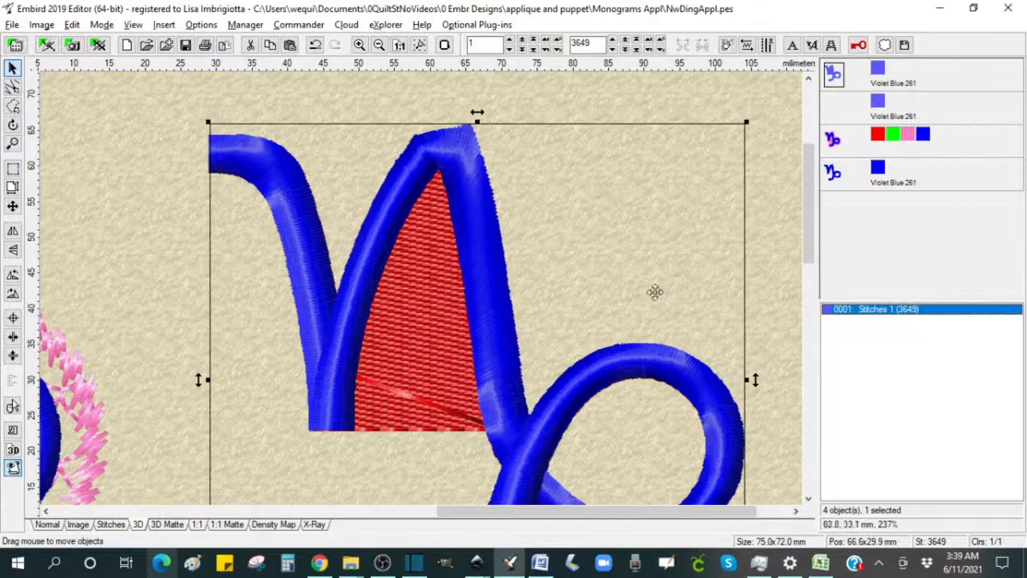
pyautogui.scroll(-1, 811, 177)
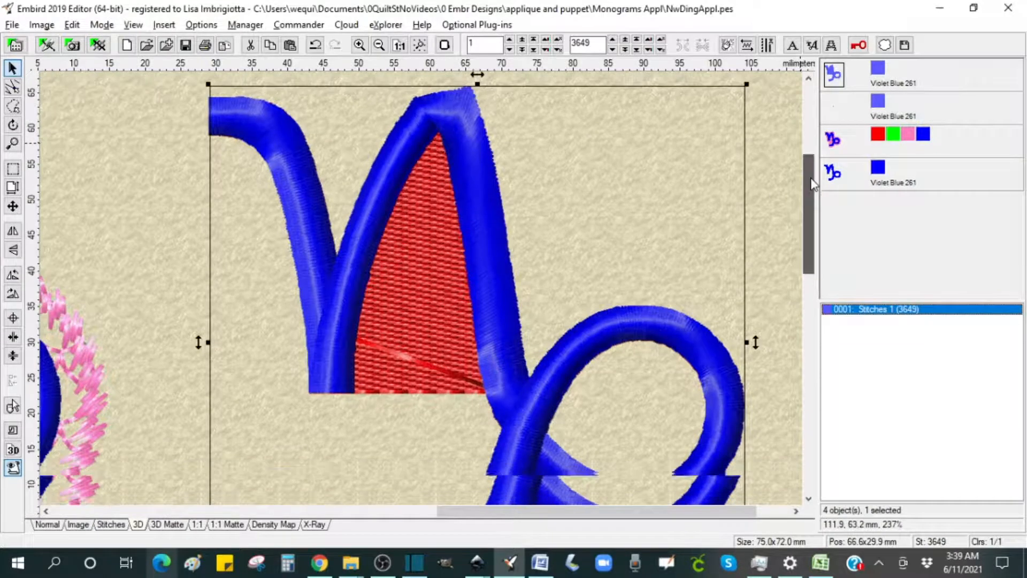
pyautogui.click(385, 49)
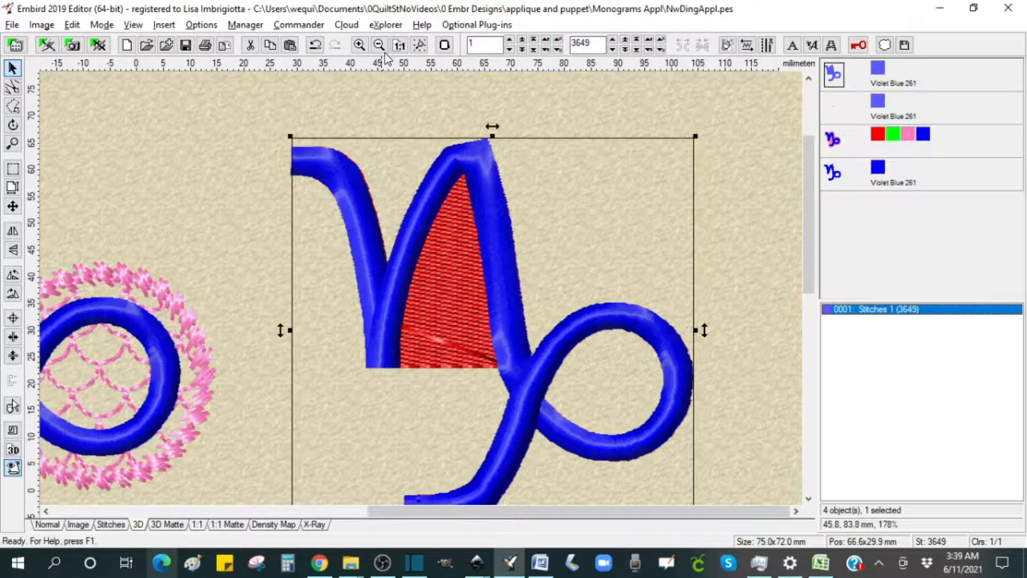
pyautogui.click(383, 51)
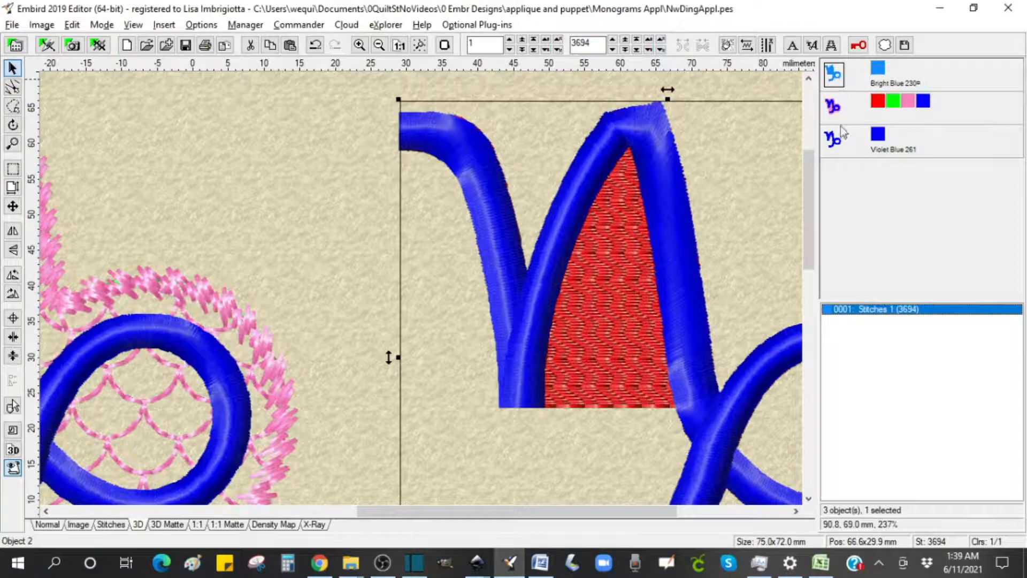
# Step: Recolor the joined fill and column object to Yellow 204
pyautogui.moveTo(556, 512); pyautogui.dragTo(616, 513)
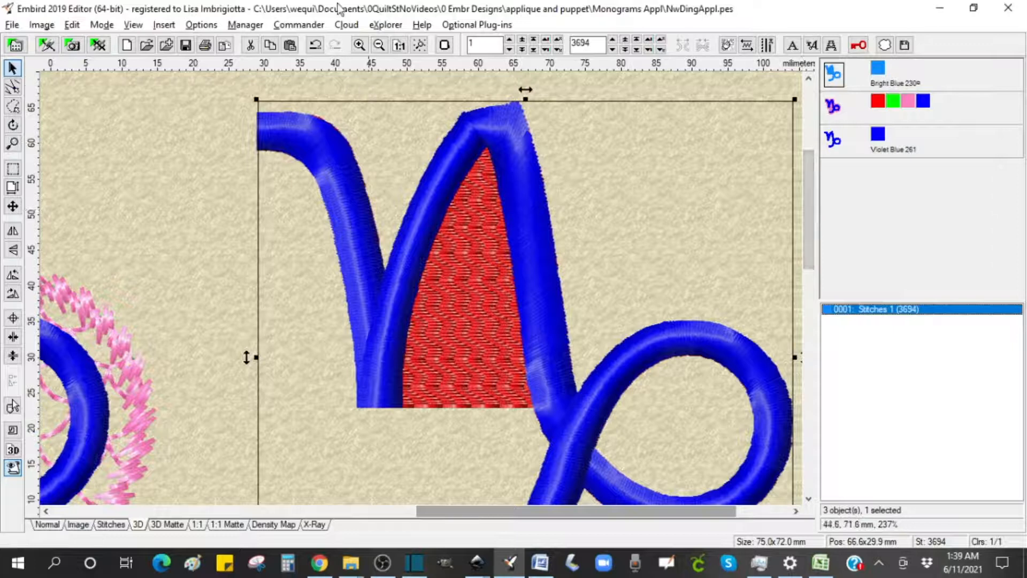
pyautogui.click(878, 69)
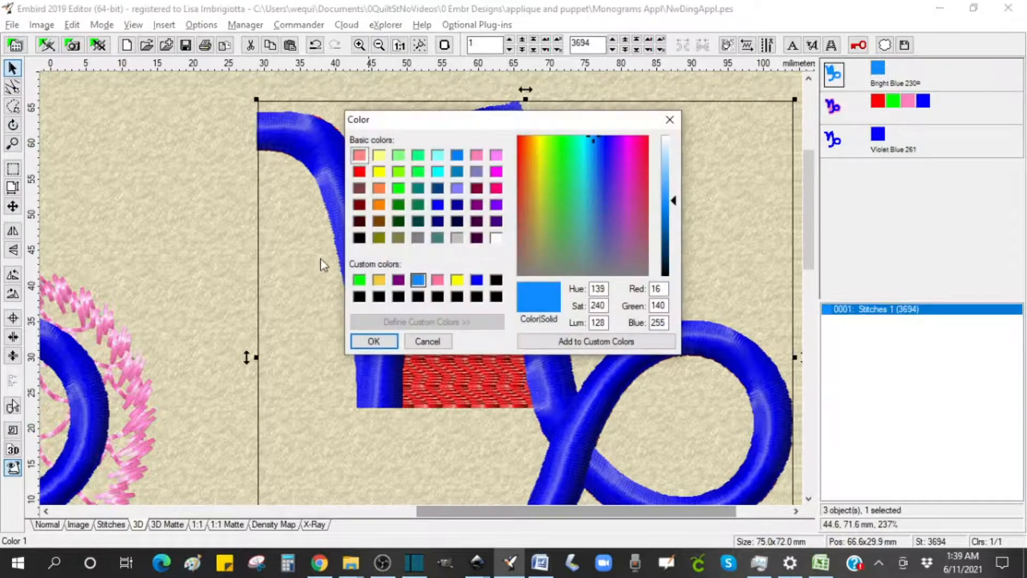
pyautogui.click(457, 280)
pyautogui.click(376, 341)
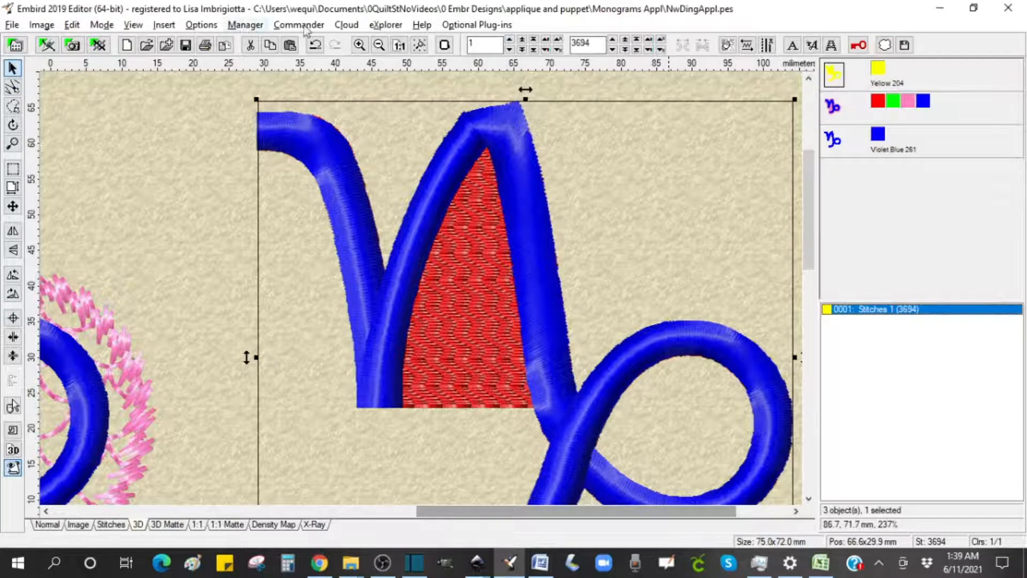
# Step: Insert a Contour effect around the yellow monogram, inflated 3.0 mm with cavities ignored, accepting the suggested stitch length
pyautogui.click(379, 46)
pyautogui.click(379, 45)
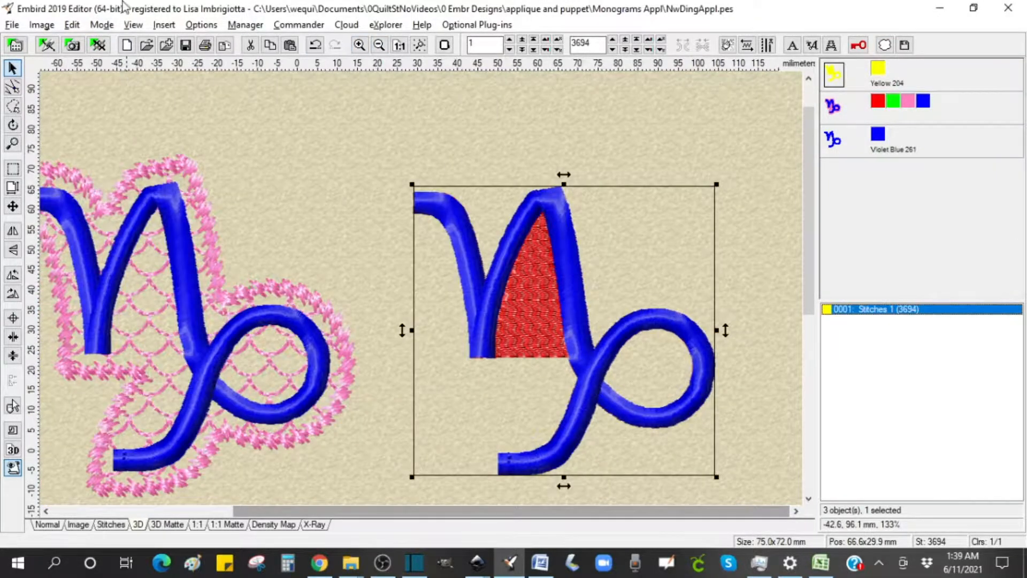
pyautogui.click(164, 25)
pyautogui.click(191, 416)
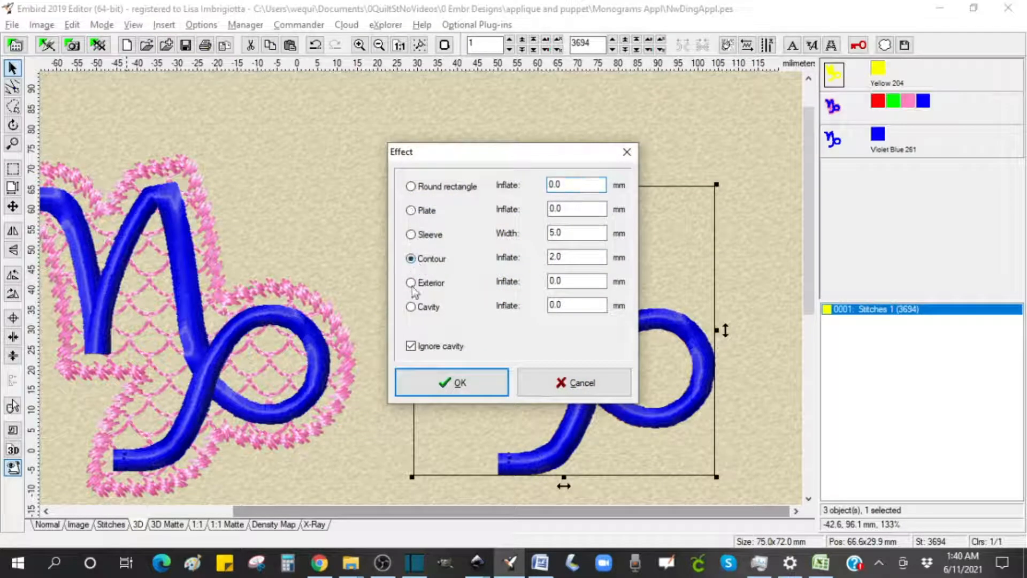
pyautogui.moveTo(573, 255); pyautogui.dragTo(487, 253)
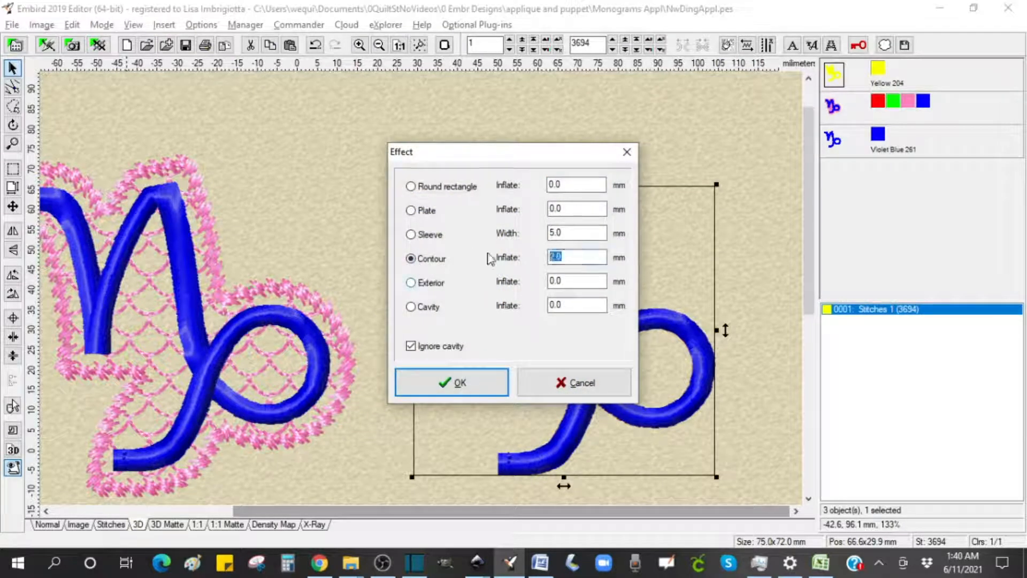
pyautogui.write('3.0')
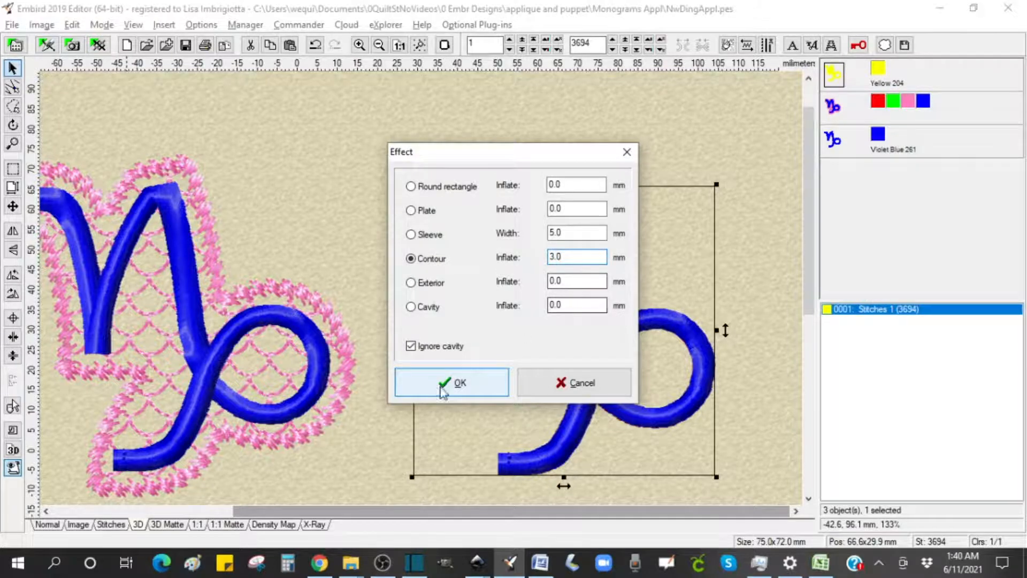
pyautogui.click(455, 384)
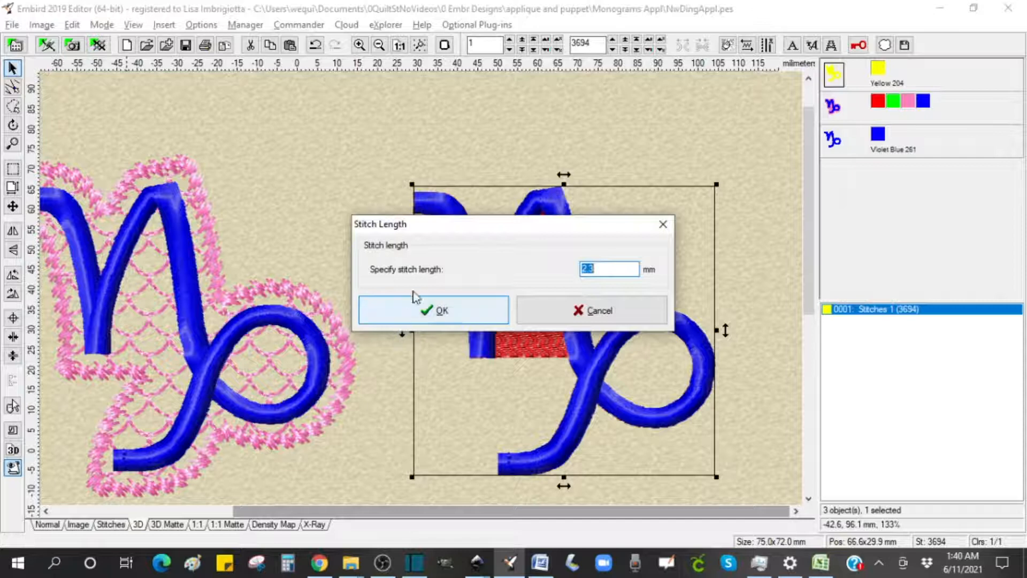
pyautogui.click(428, 316)
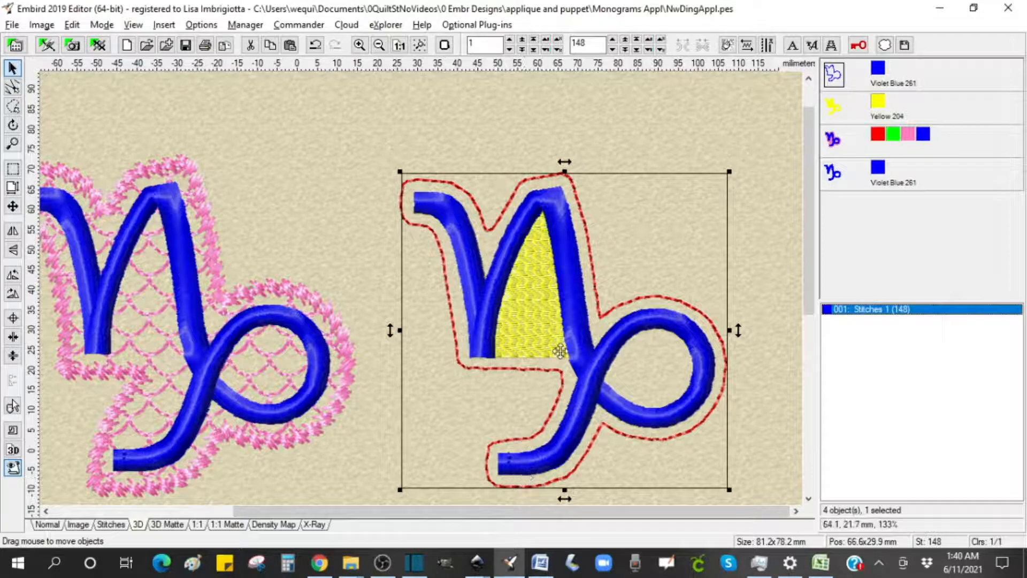
# Step: Select the yellow joined object, hide the separate violet blue column, and toggle the yellow stitches off and on again
pyautogui.click(834, 108)
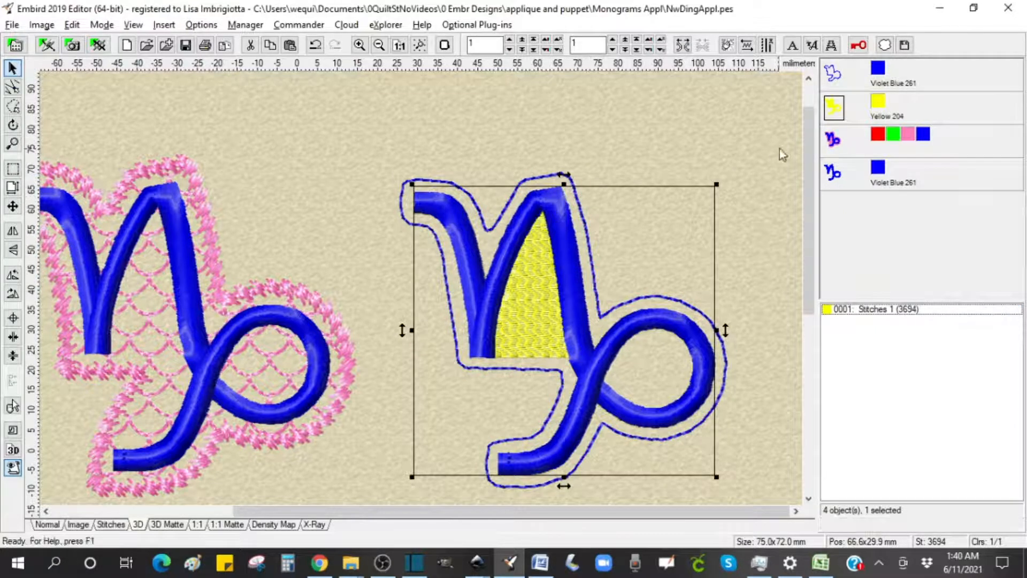
pyautogui.click(877, 169)
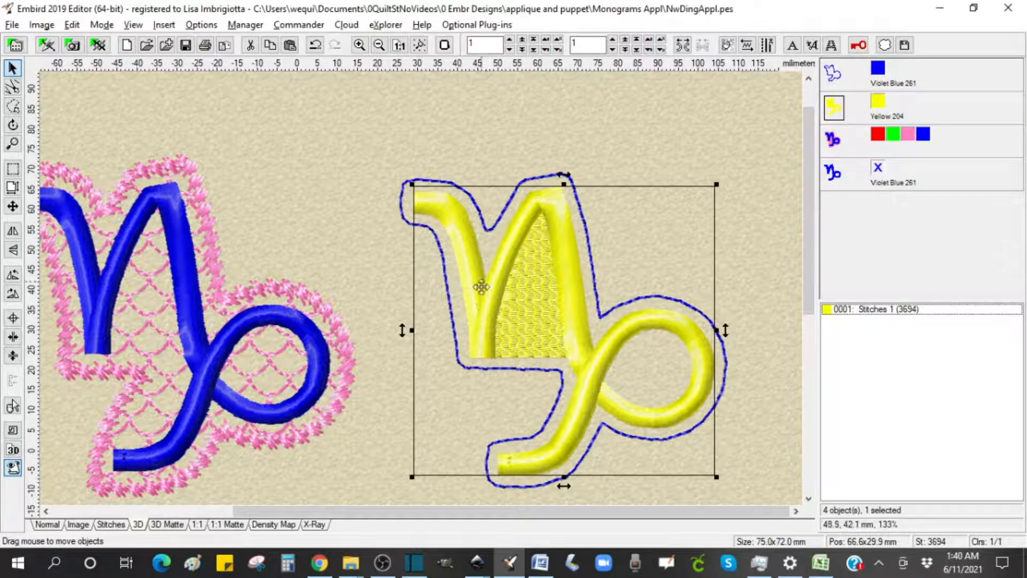
pyautogui.click(883, 113)
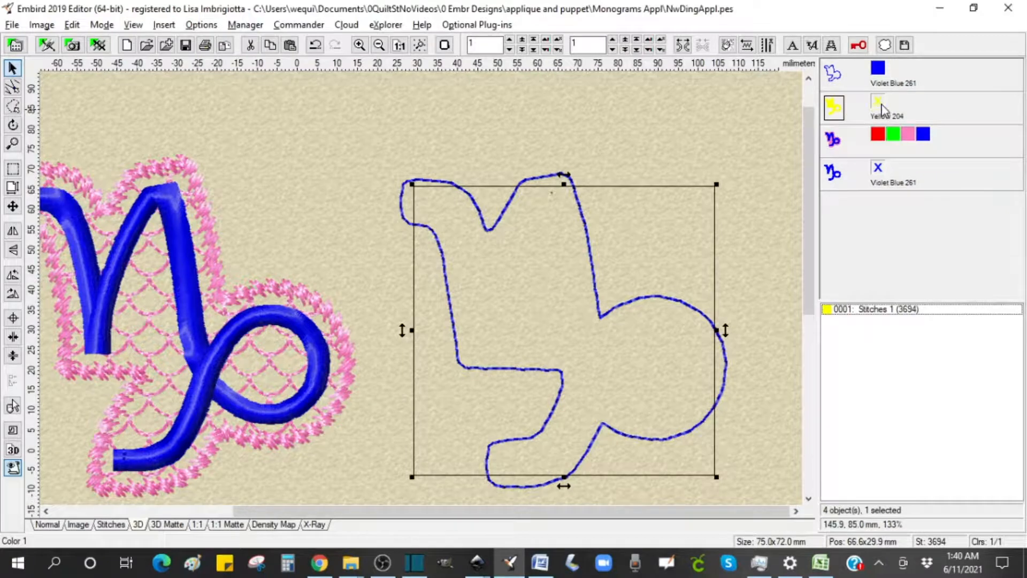
pyautogui.click(883, 109)
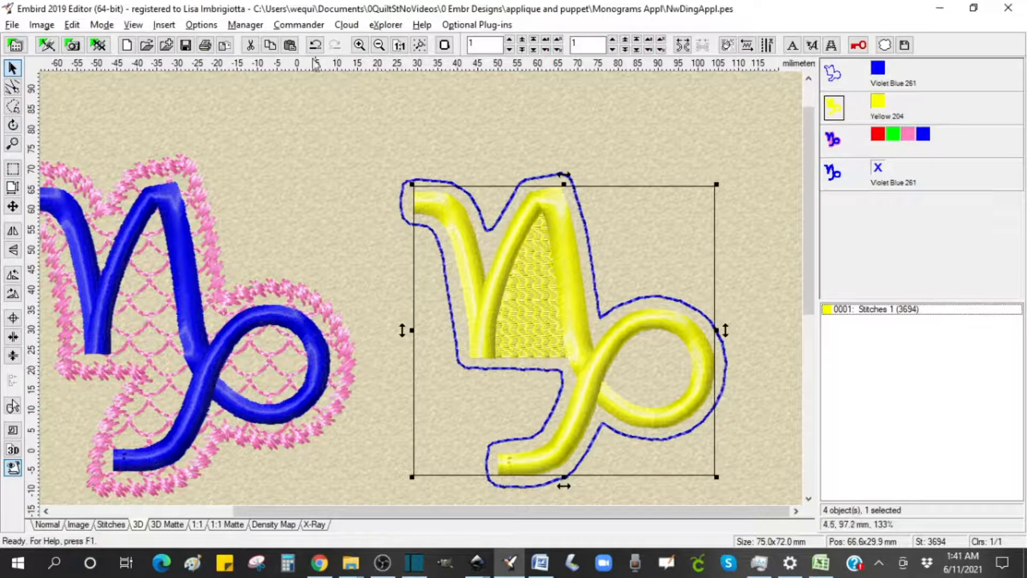
pyautogui.click(379, 46)
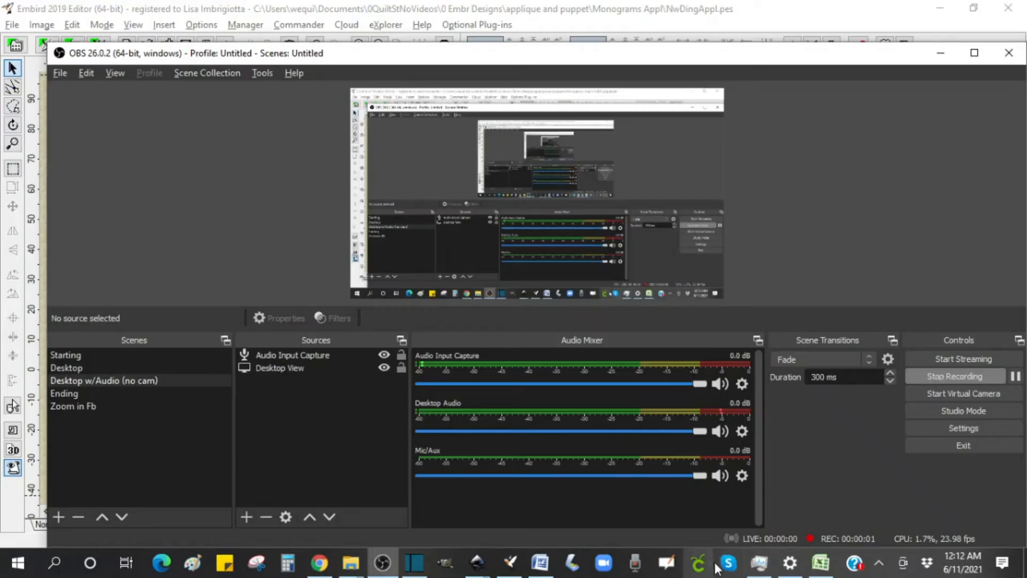
# Step: Switch from OBS back to the monogram design in Embird Editor
pyautogui.click(510, 562)
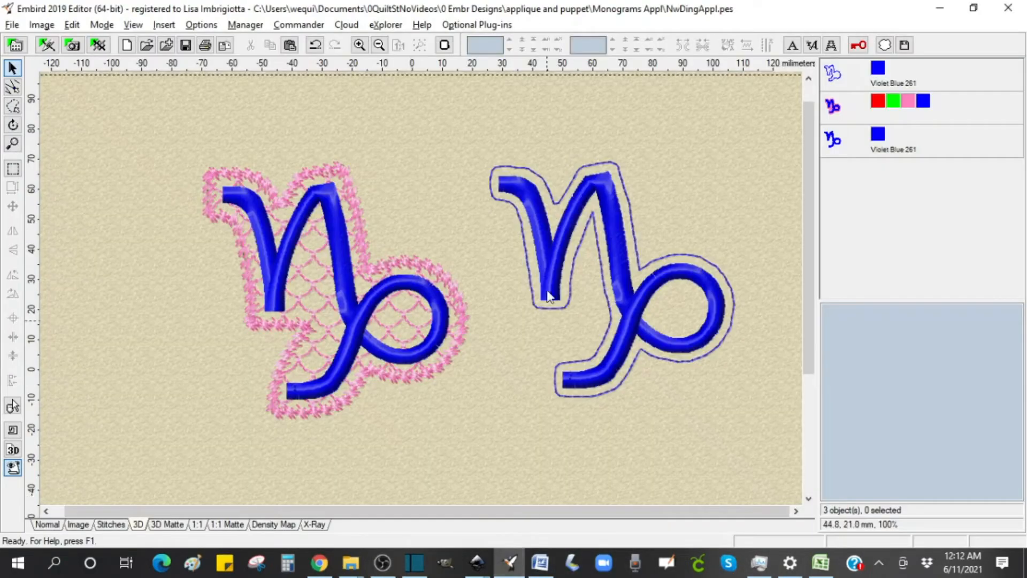